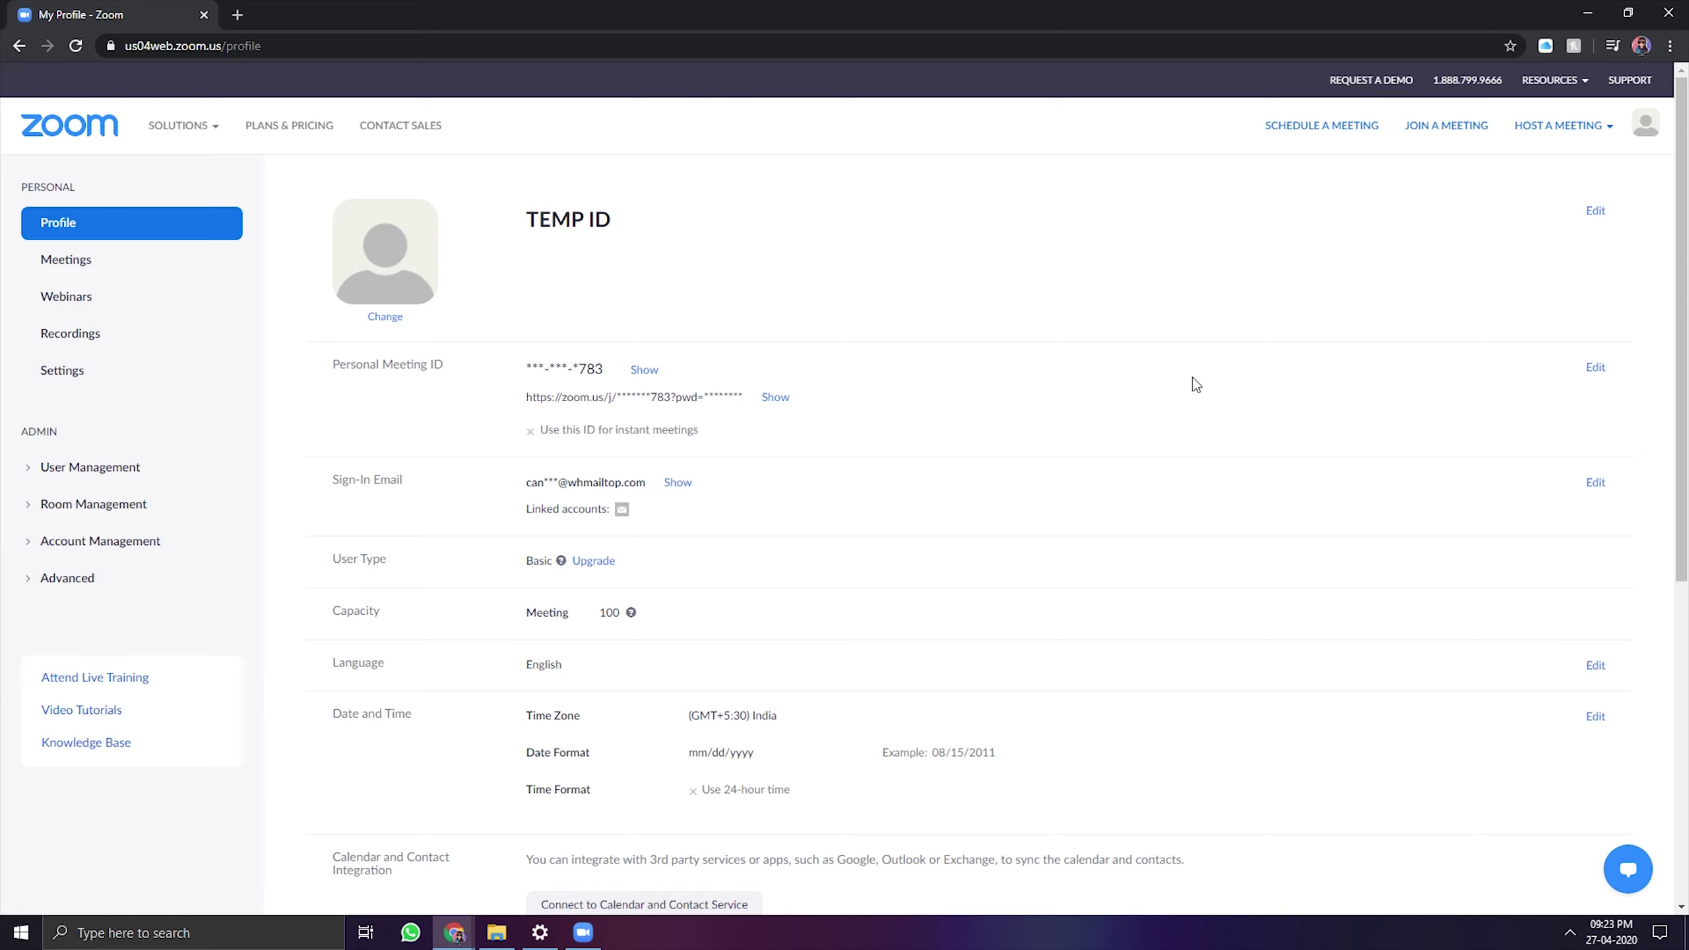
Step: Save the Personal Meeting ID settings with 'Use PMI for instant meetings' left unchecked, then view upcoming meetings
{"action": "left_click", "coordinate": [1595, 367]}
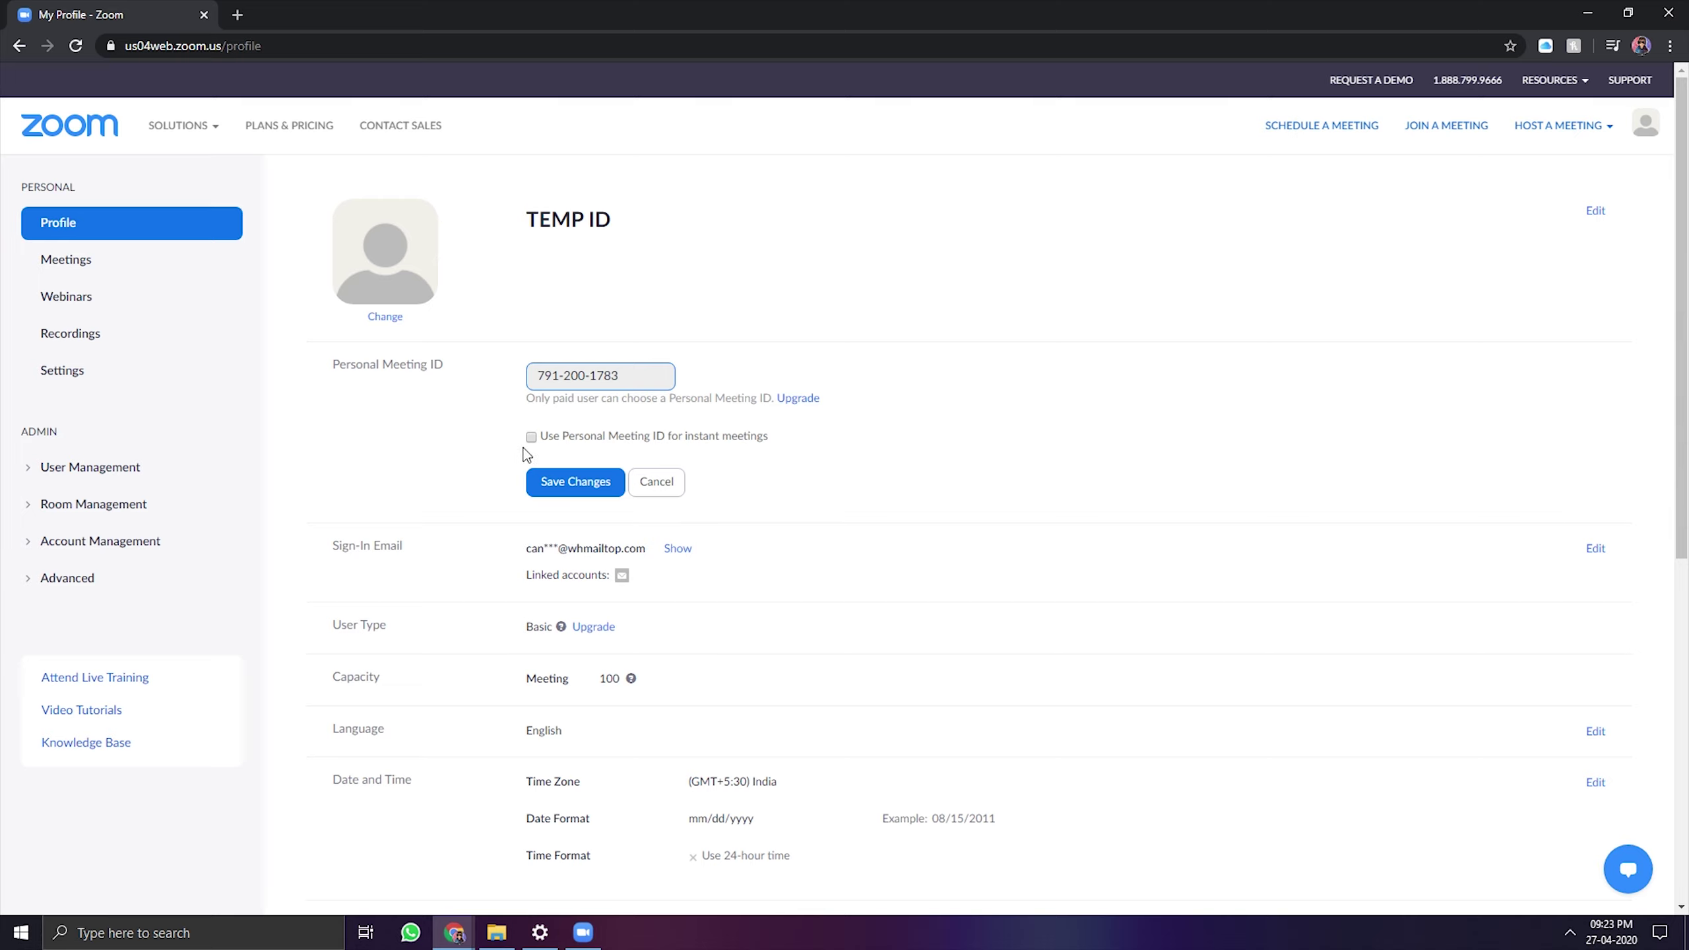
{"action": "left_click", "coordinate": [575, 482]}
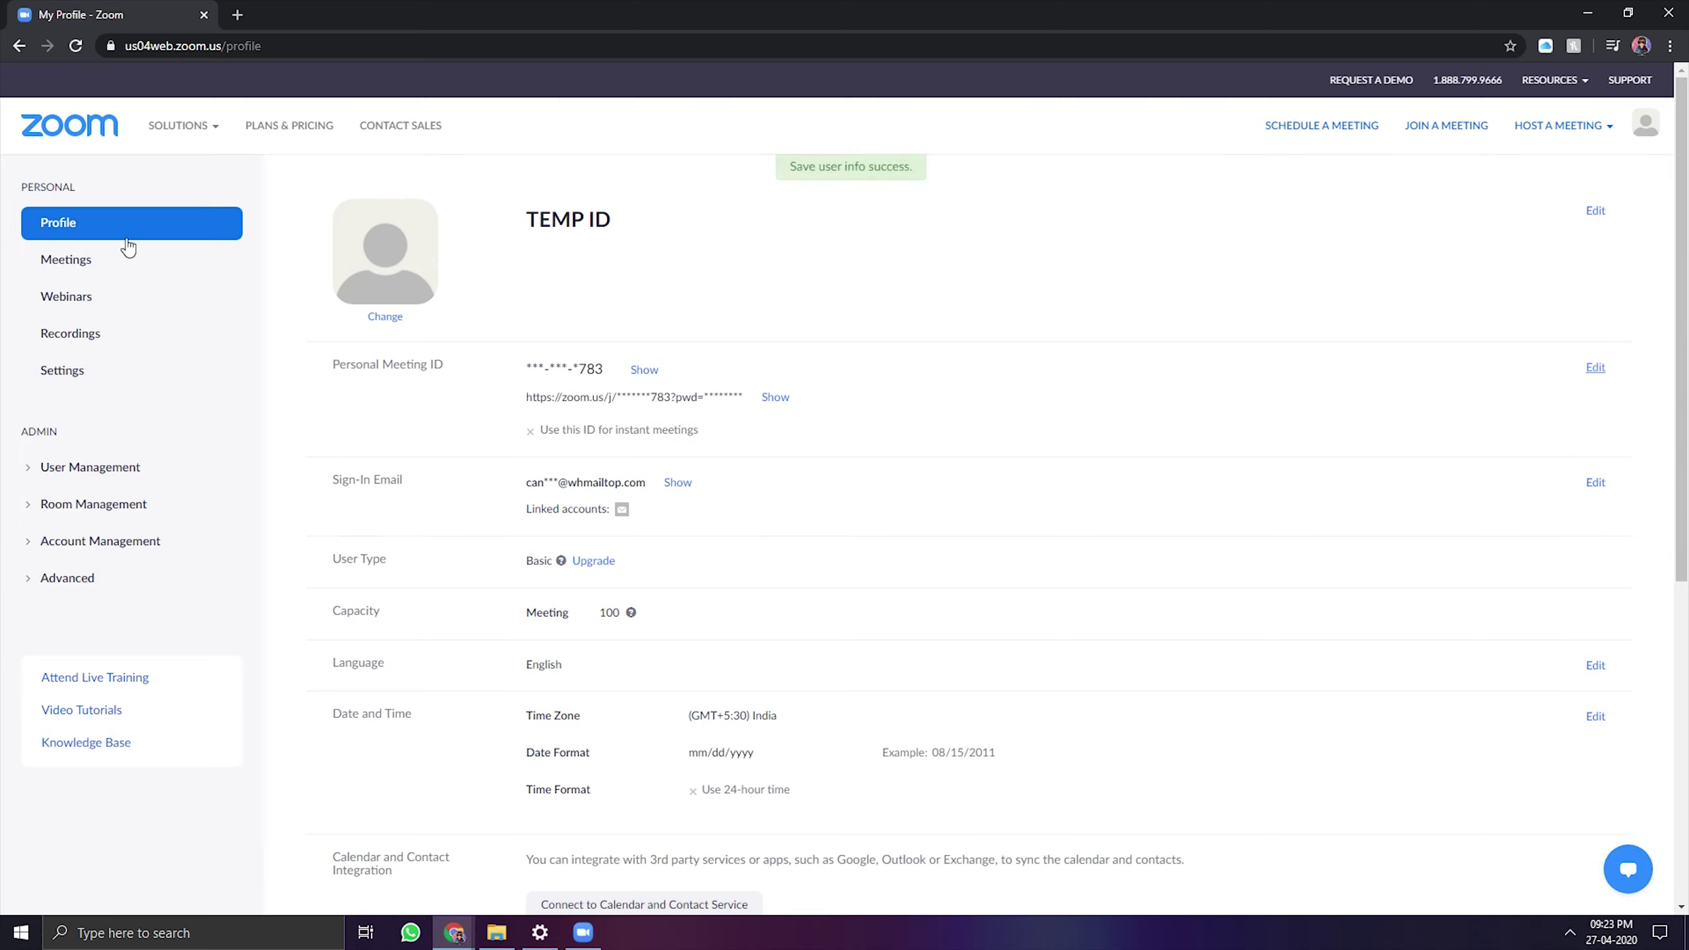
{"action": "left_click", "coordinate": [137, 263]}
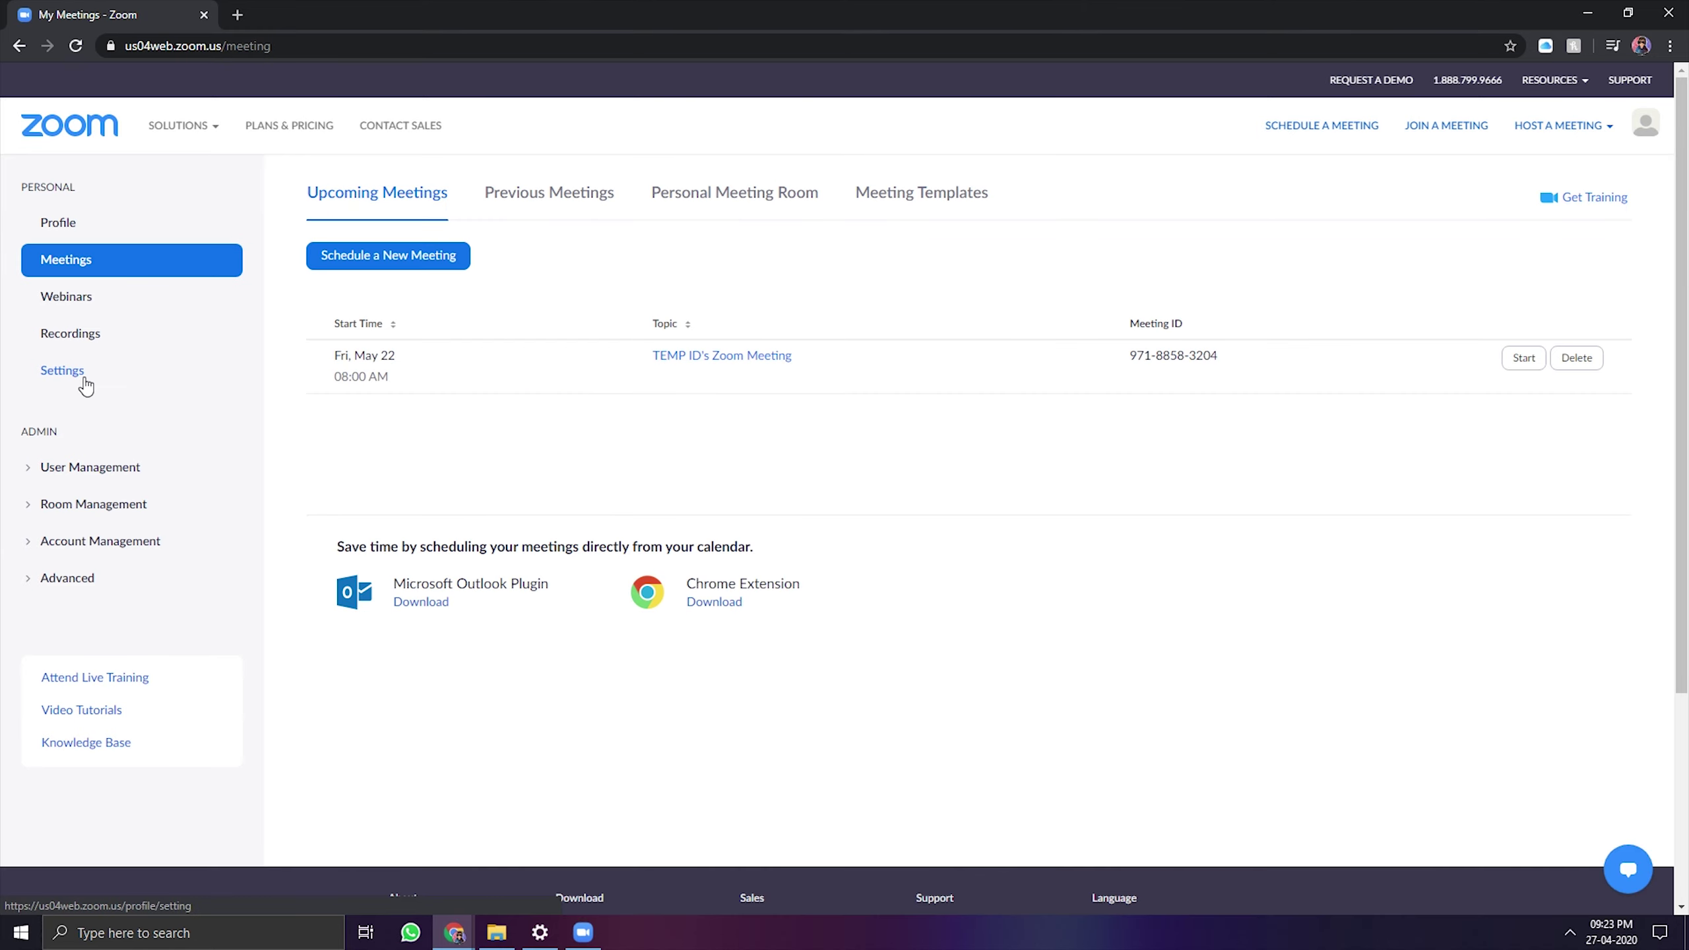
Step: In meeting Settings, review the PMI instant-meeting and web client authentication options
{"action": "left_click", "coordinate": [83, 377]}
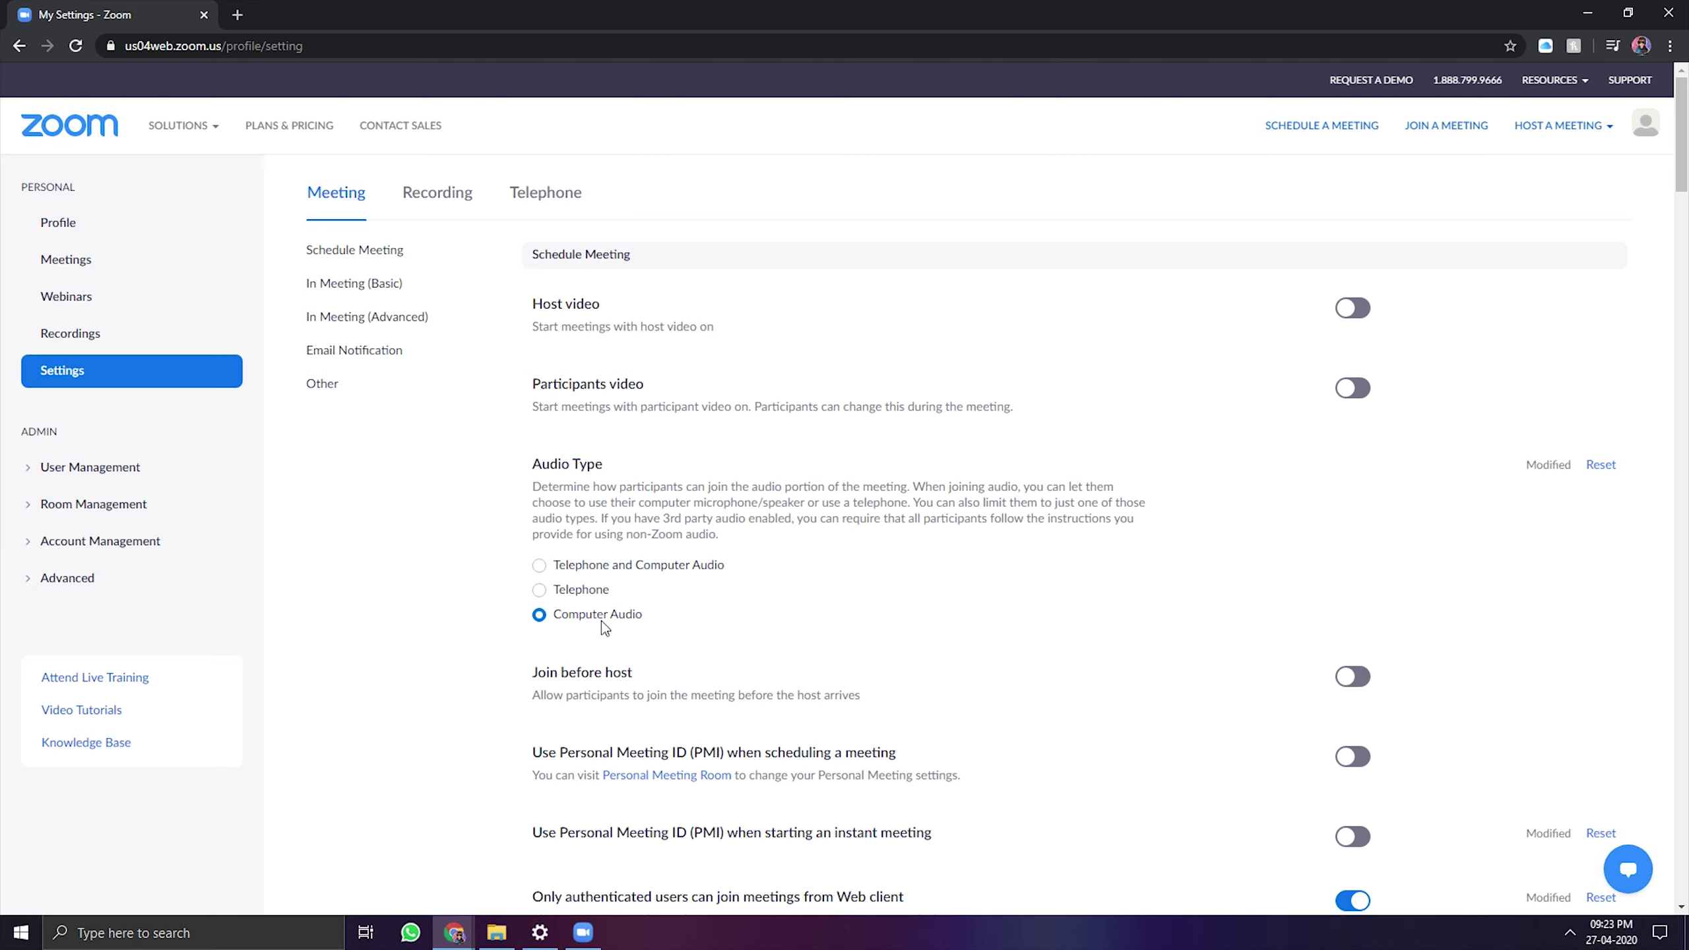
{"action": "scroll", "coordinate": [605, 627], "scroll_direction": "down", "scroll_amount": 3}
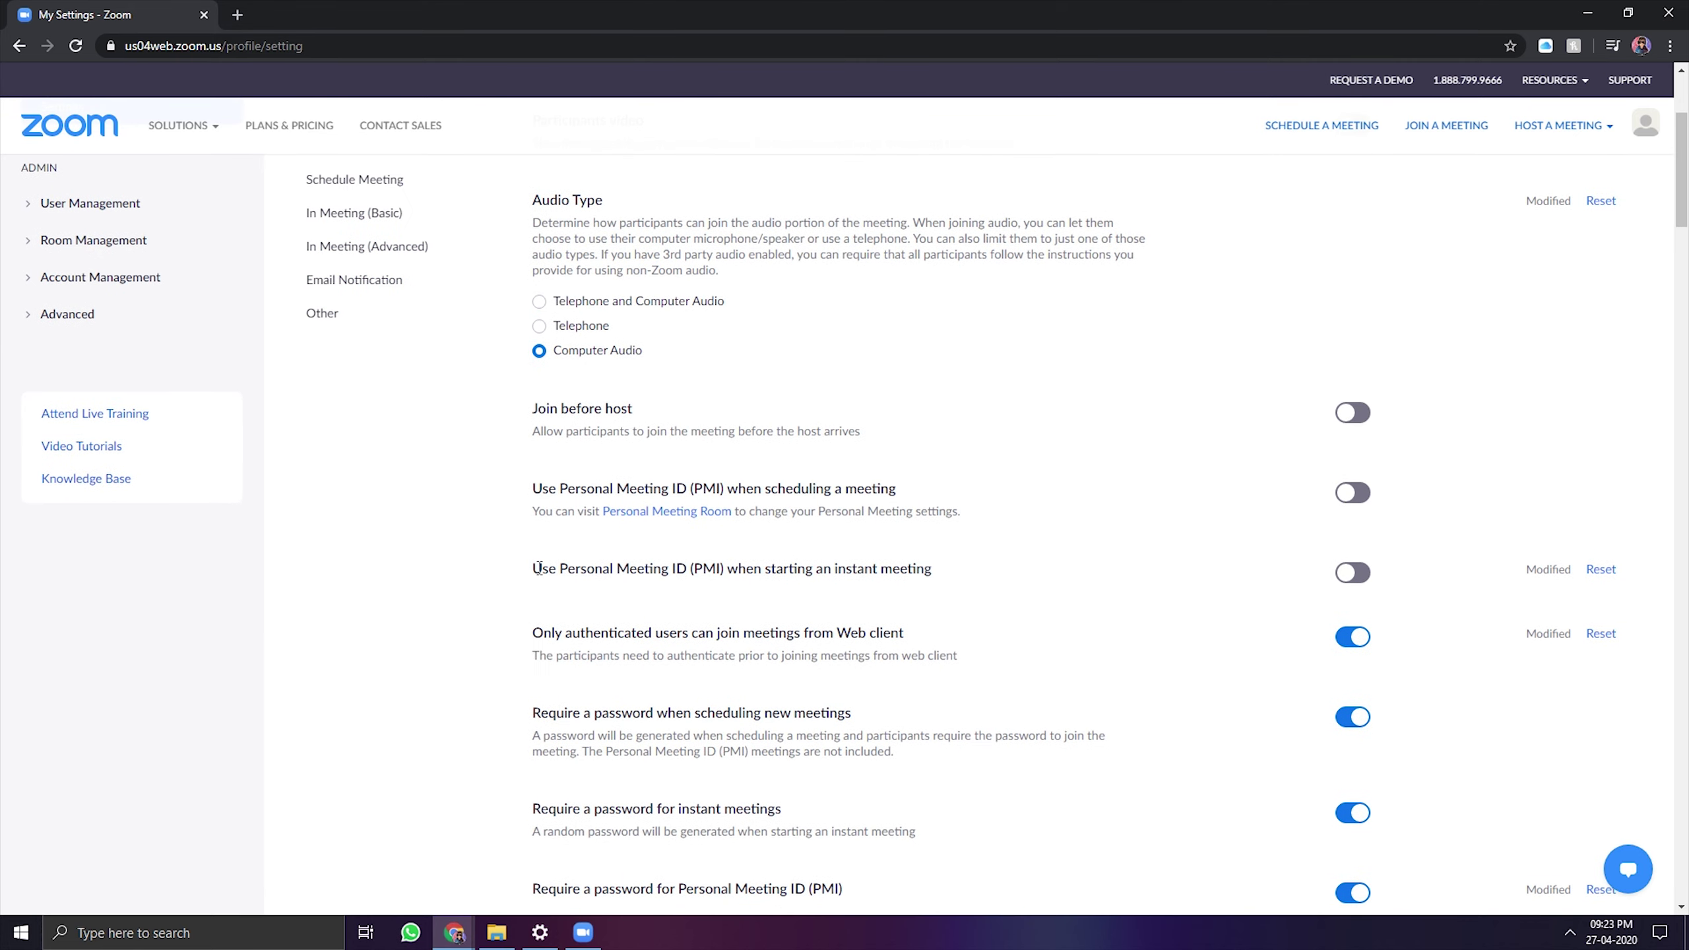
{"action": "left_click_drag", "start_coordinate": [534, 573], "coordinate": [934, 580]}
{"action": "left_click_drag", "start_coordinate": [546, 640], "coordinate": [894, 636]}
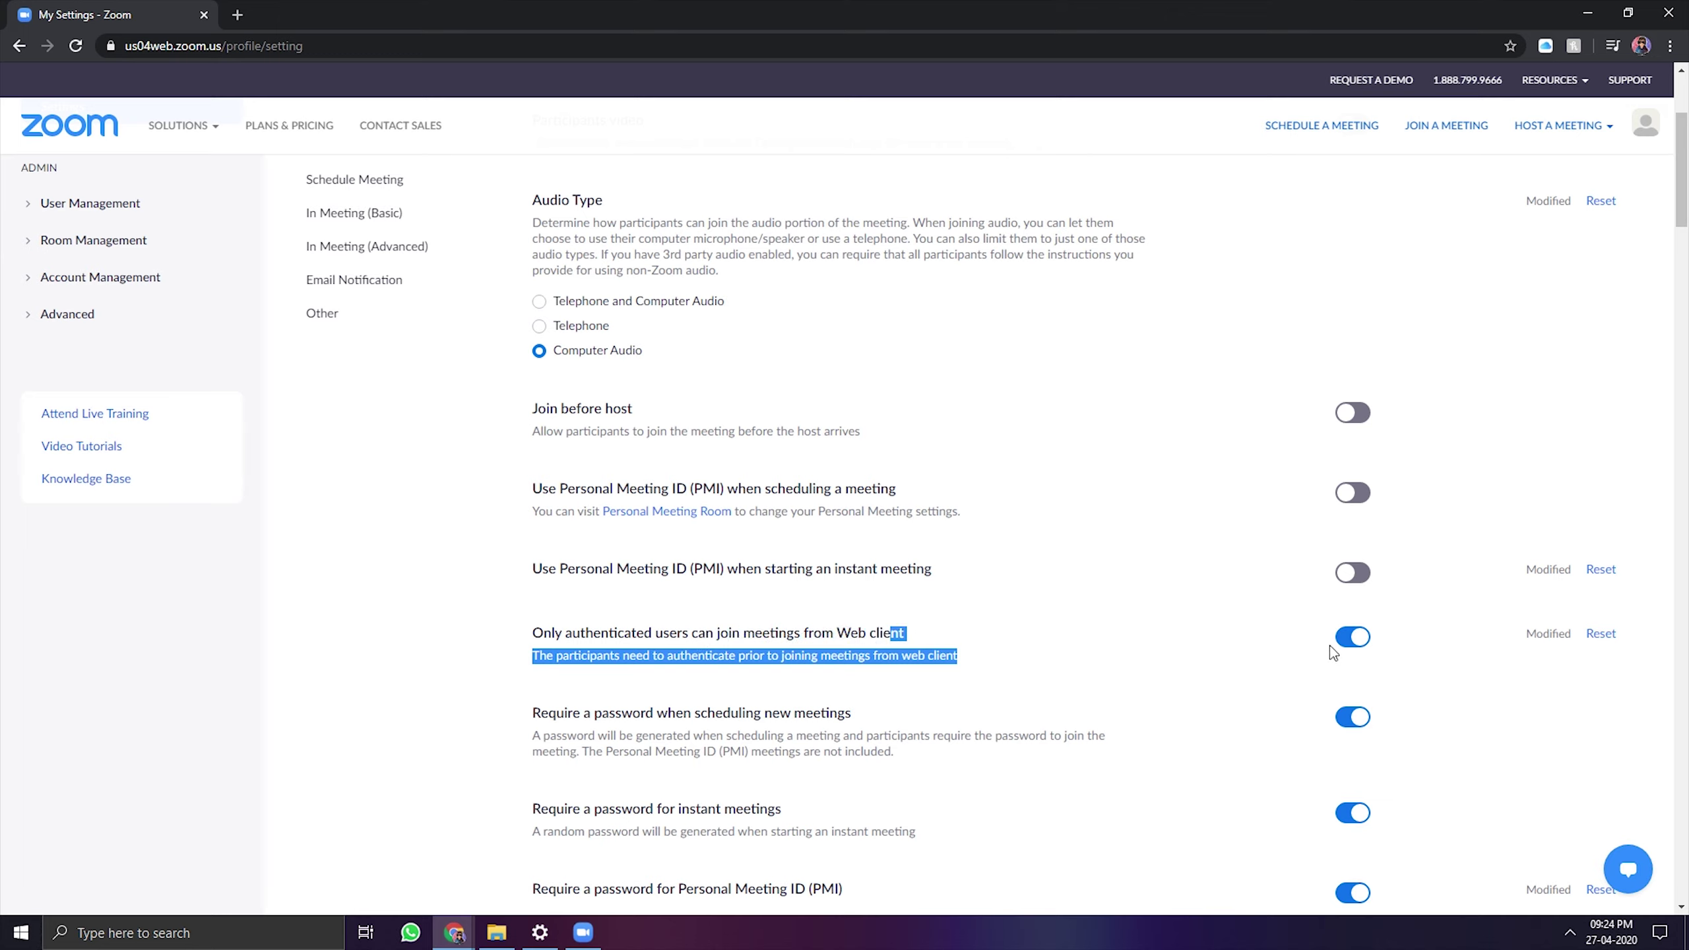
{"action": "scroll", "coordinate": [1342, 651], "scroll_direction": "down", "scroll_amount": 1}
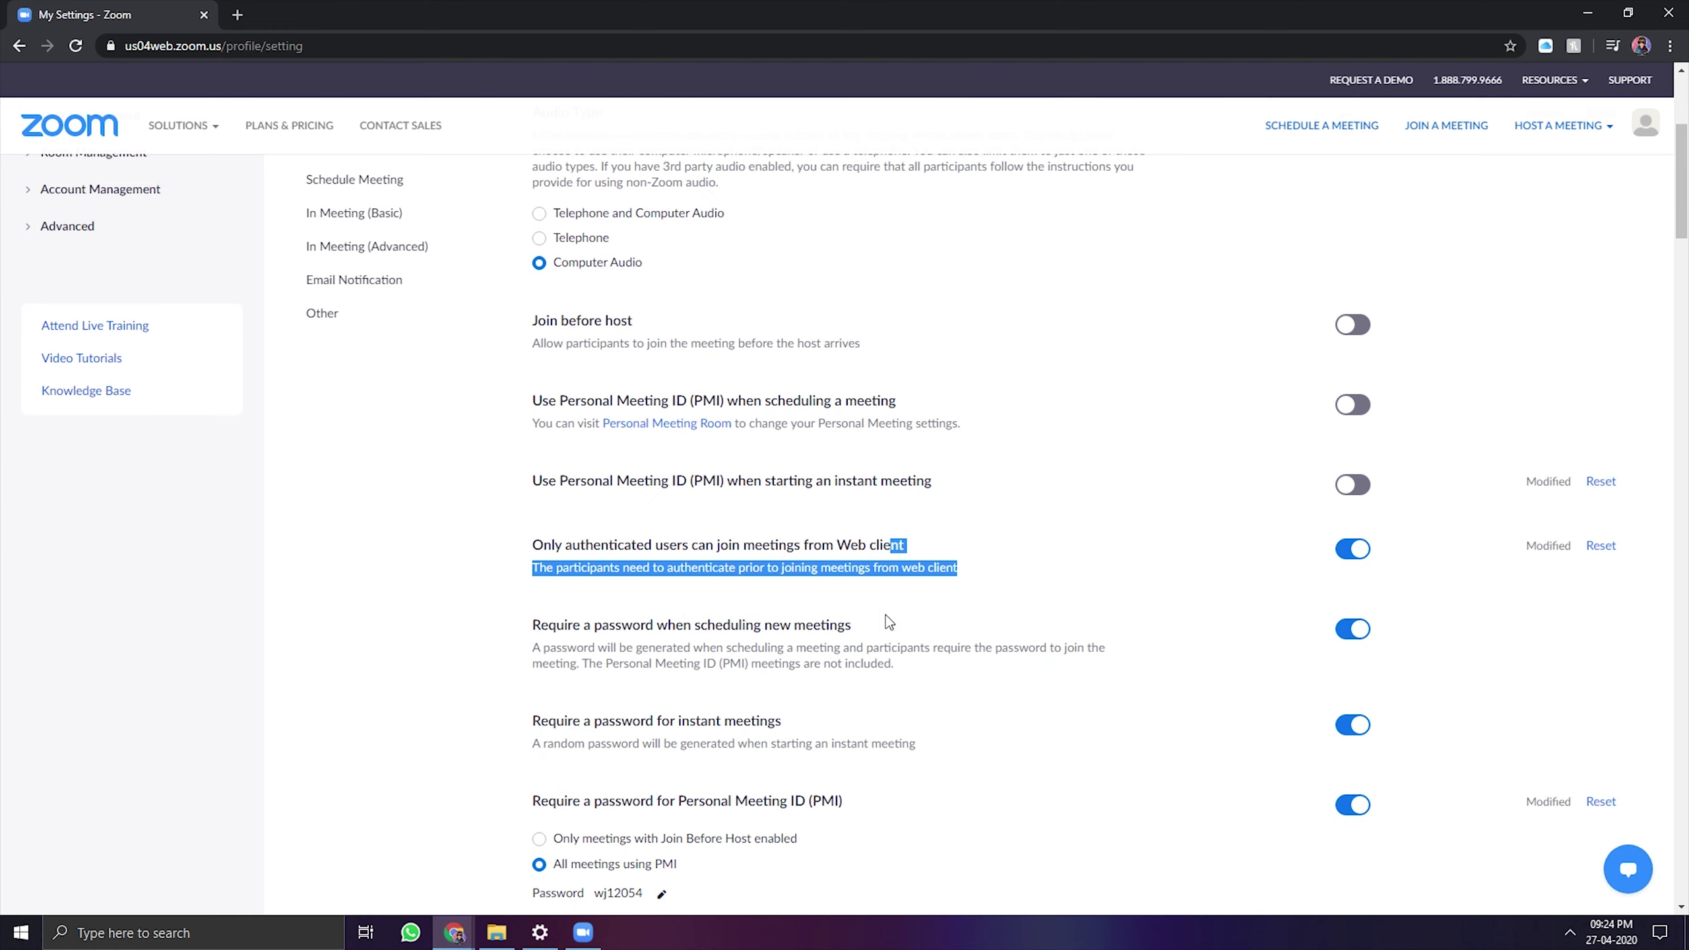
{"action": "scroll", "coordinate": [798, 665], "scroll_direction": "down", "scroll_amount": 1}
{"action": "scroll", "coordinate": [479, 682], "scroll_direction": "down", "scroll_amount": 1}
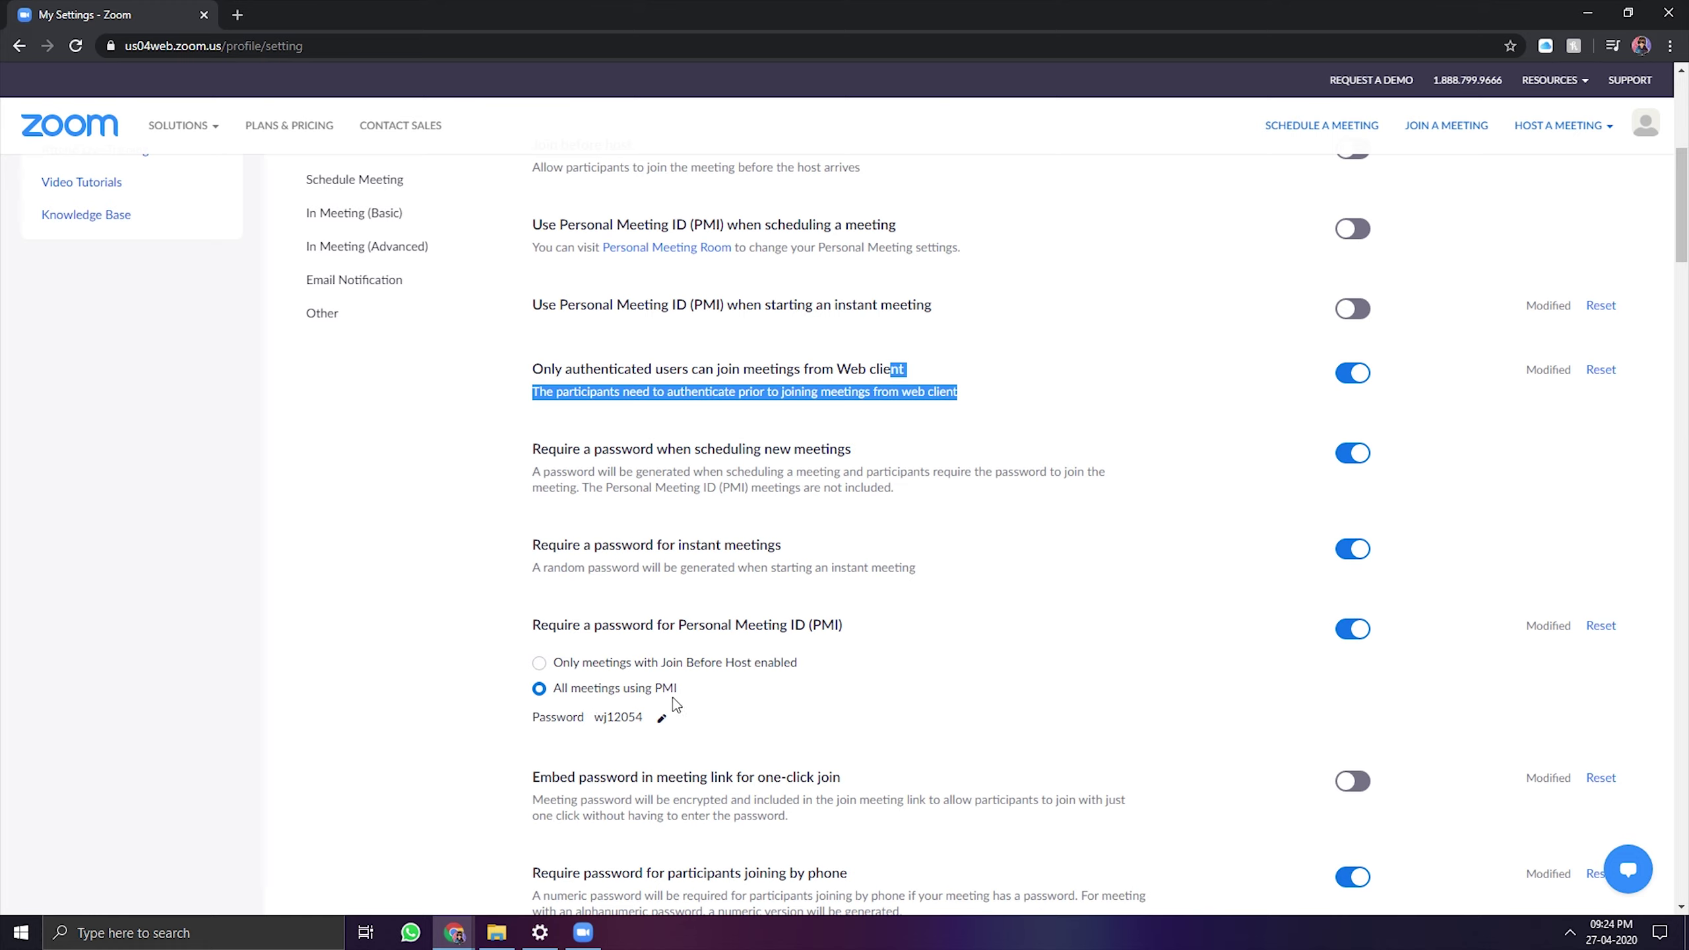
Step: Replace the PMI password with a new one, save it, and confirm adding it to personal meetings
{"action": "left_click", "coordinate": [662, 718]}
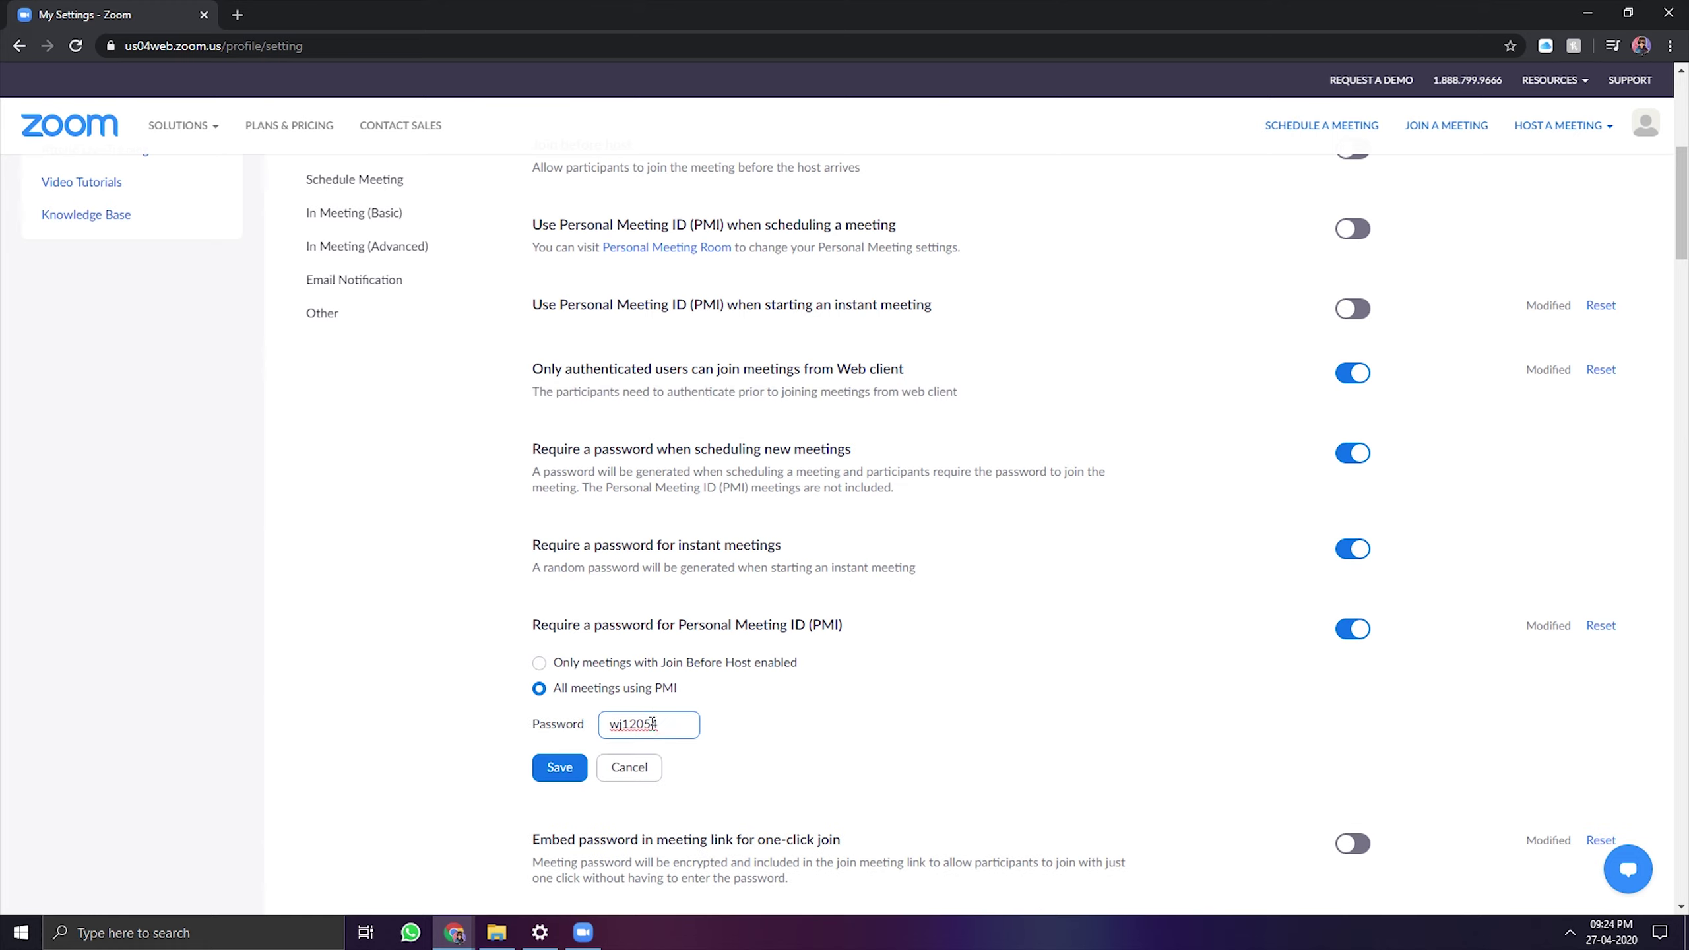
{"action": "left_click_drag", "start_coordinate": [652, 723], "coordinate": [566, 719]}
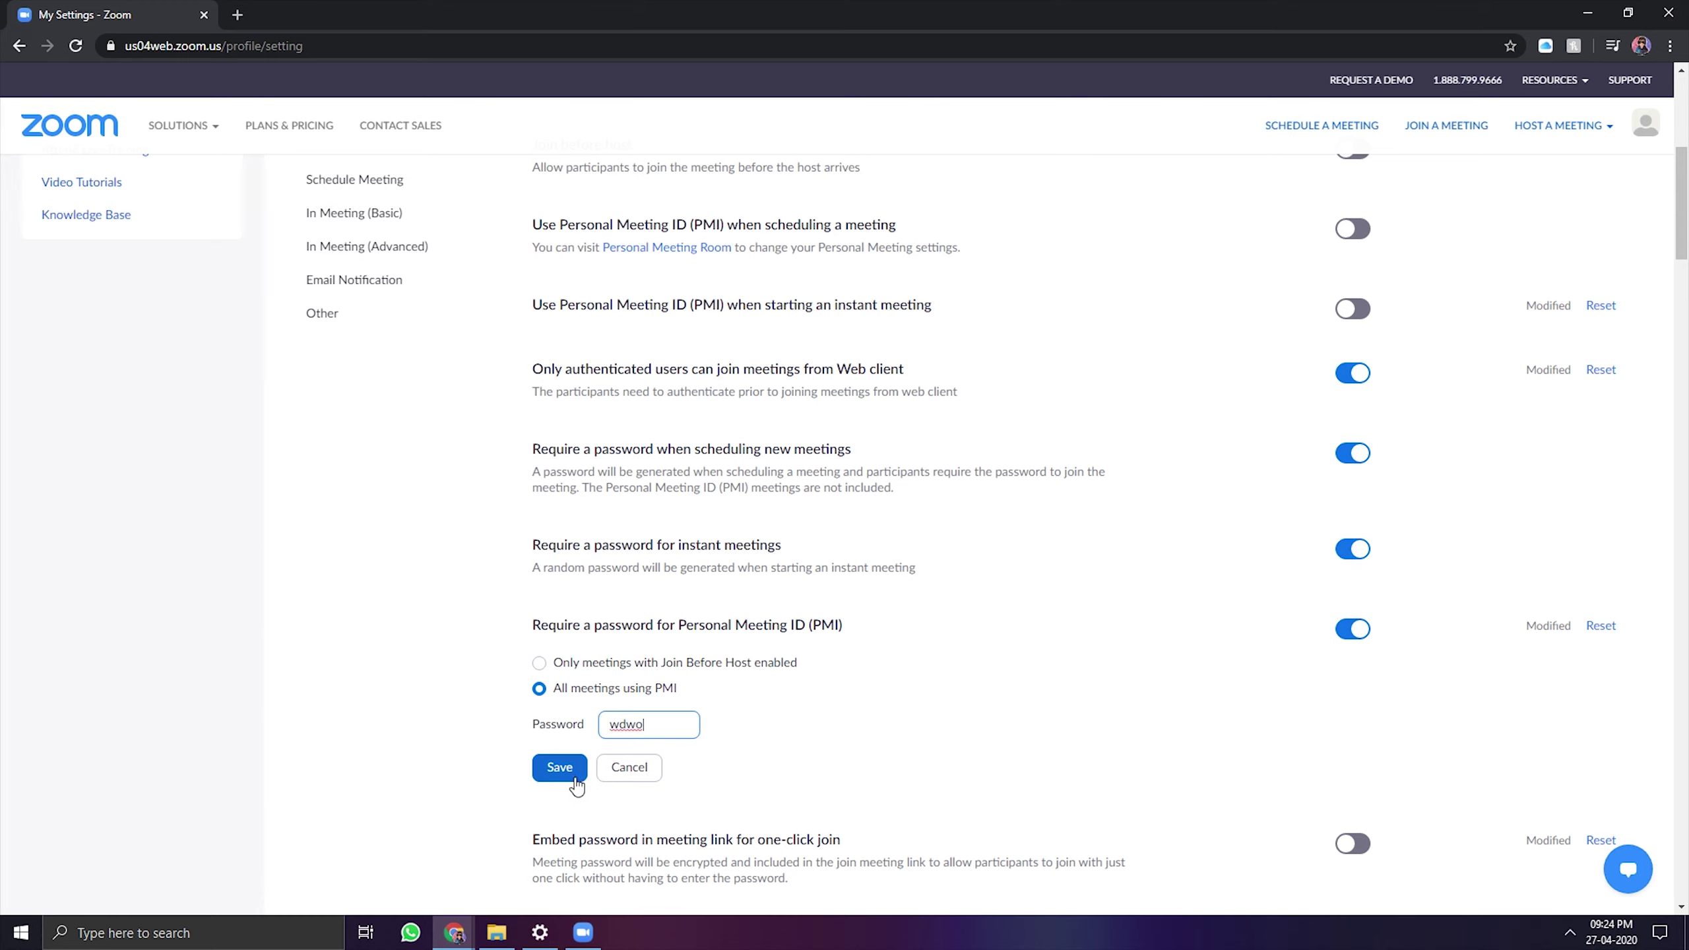
{"action": "left_click", "coordinate": [559, 768]}
{"action": "left_click", "coordinate": [1005, 452]}
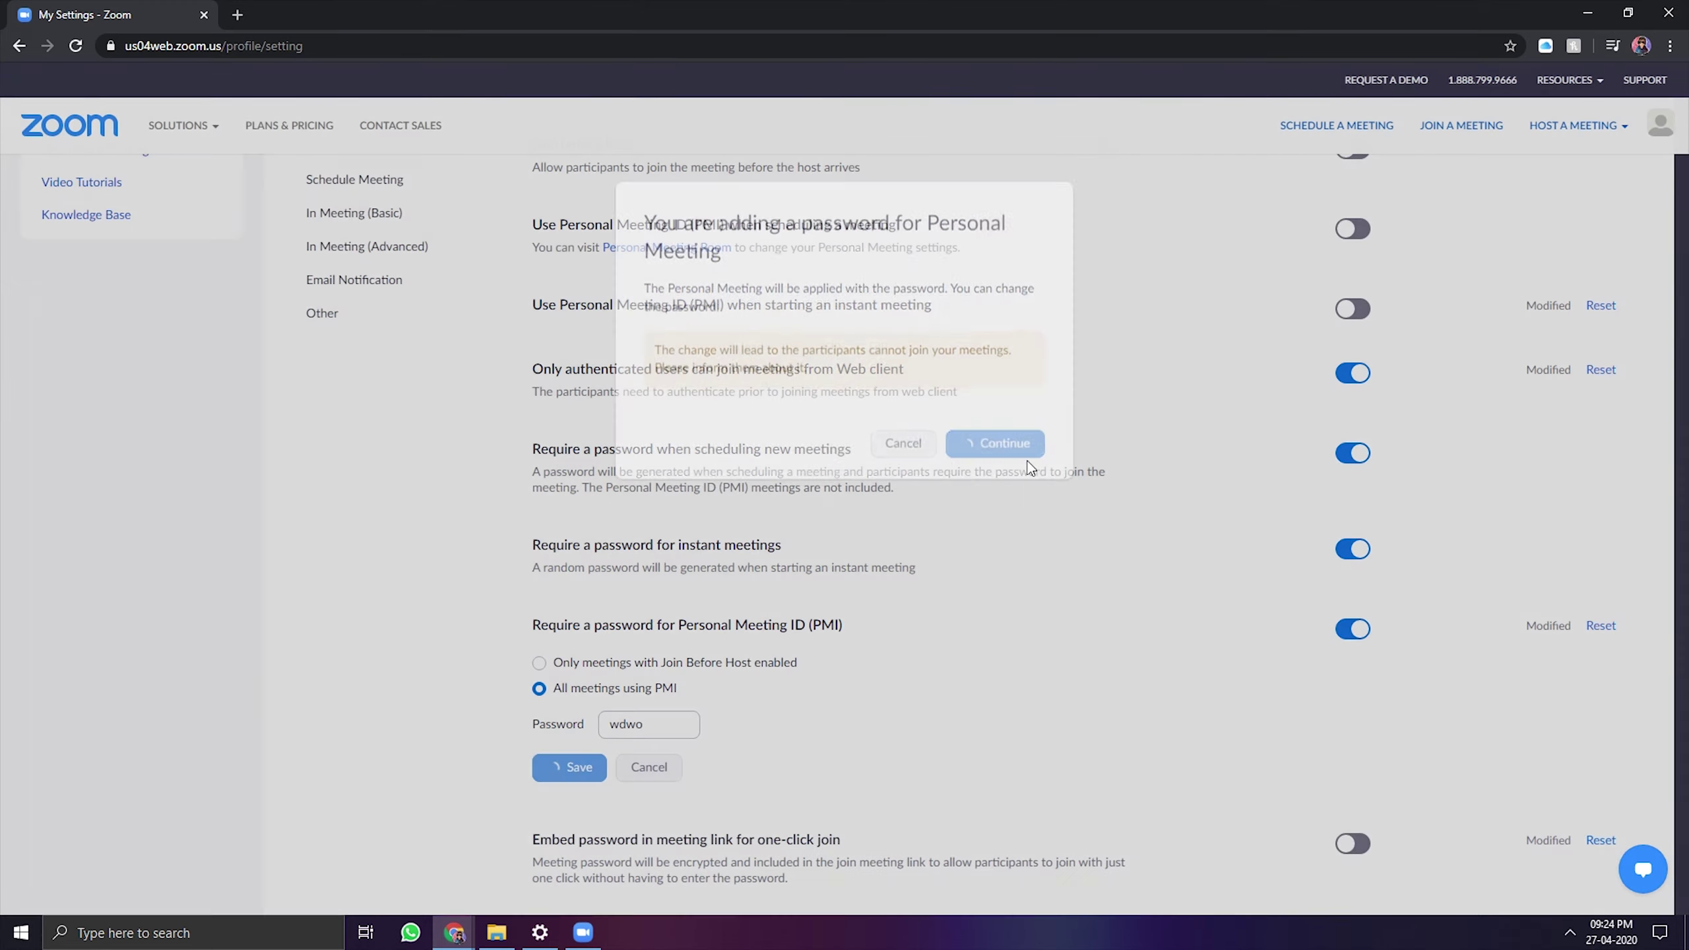
{"action": "scroll", "coordinate": [931, 535], "scroll_direction": "down", "scroll_amount": 4}
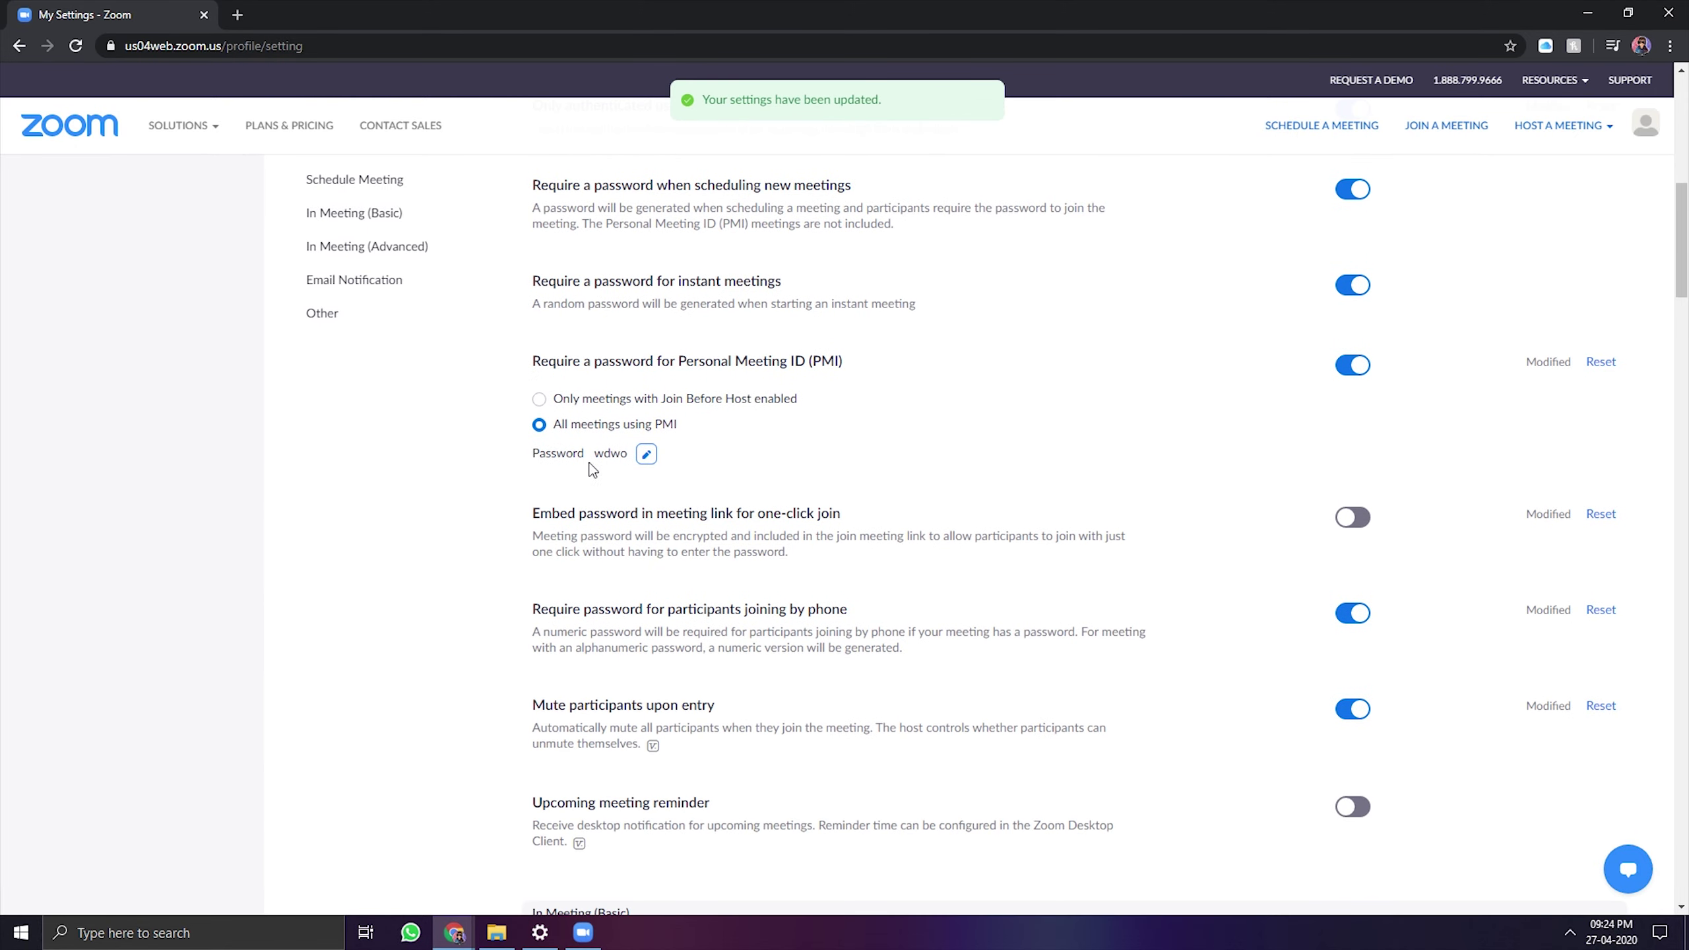
{"action": "scroll", "coordinate": [533, 429], "scroll_direction": "down", "scroll_amount": 1}
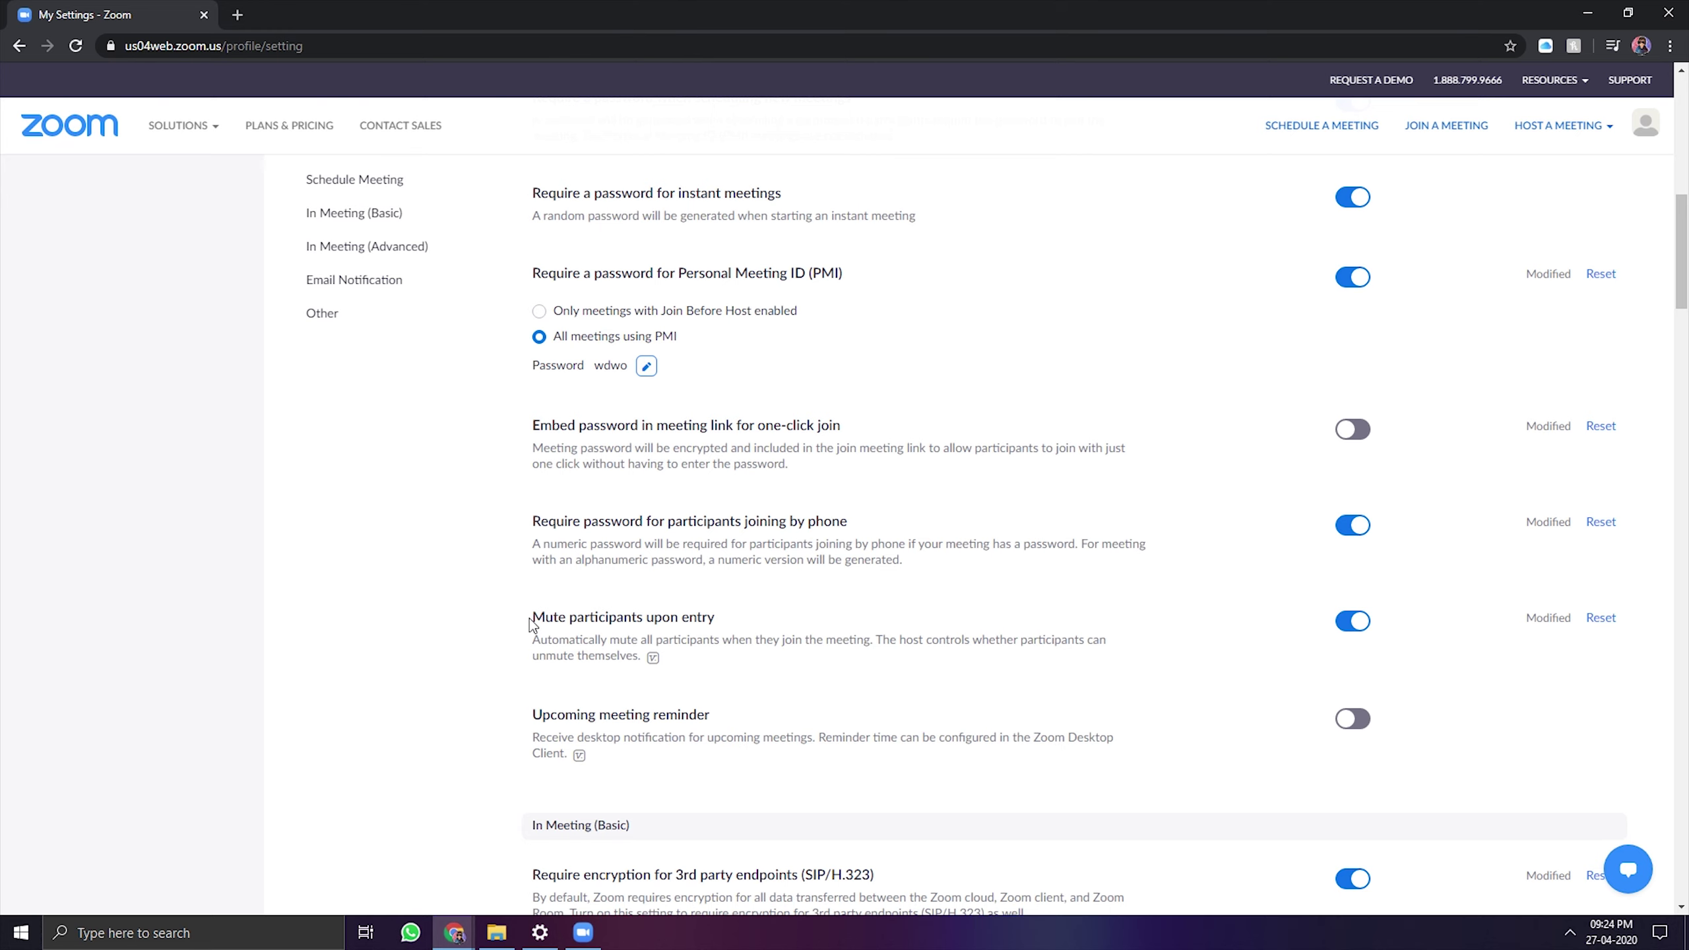
{"action": "scroll", "coordinate": [526, 626], "scroll_direction": "down", "scroll_amount": 1}
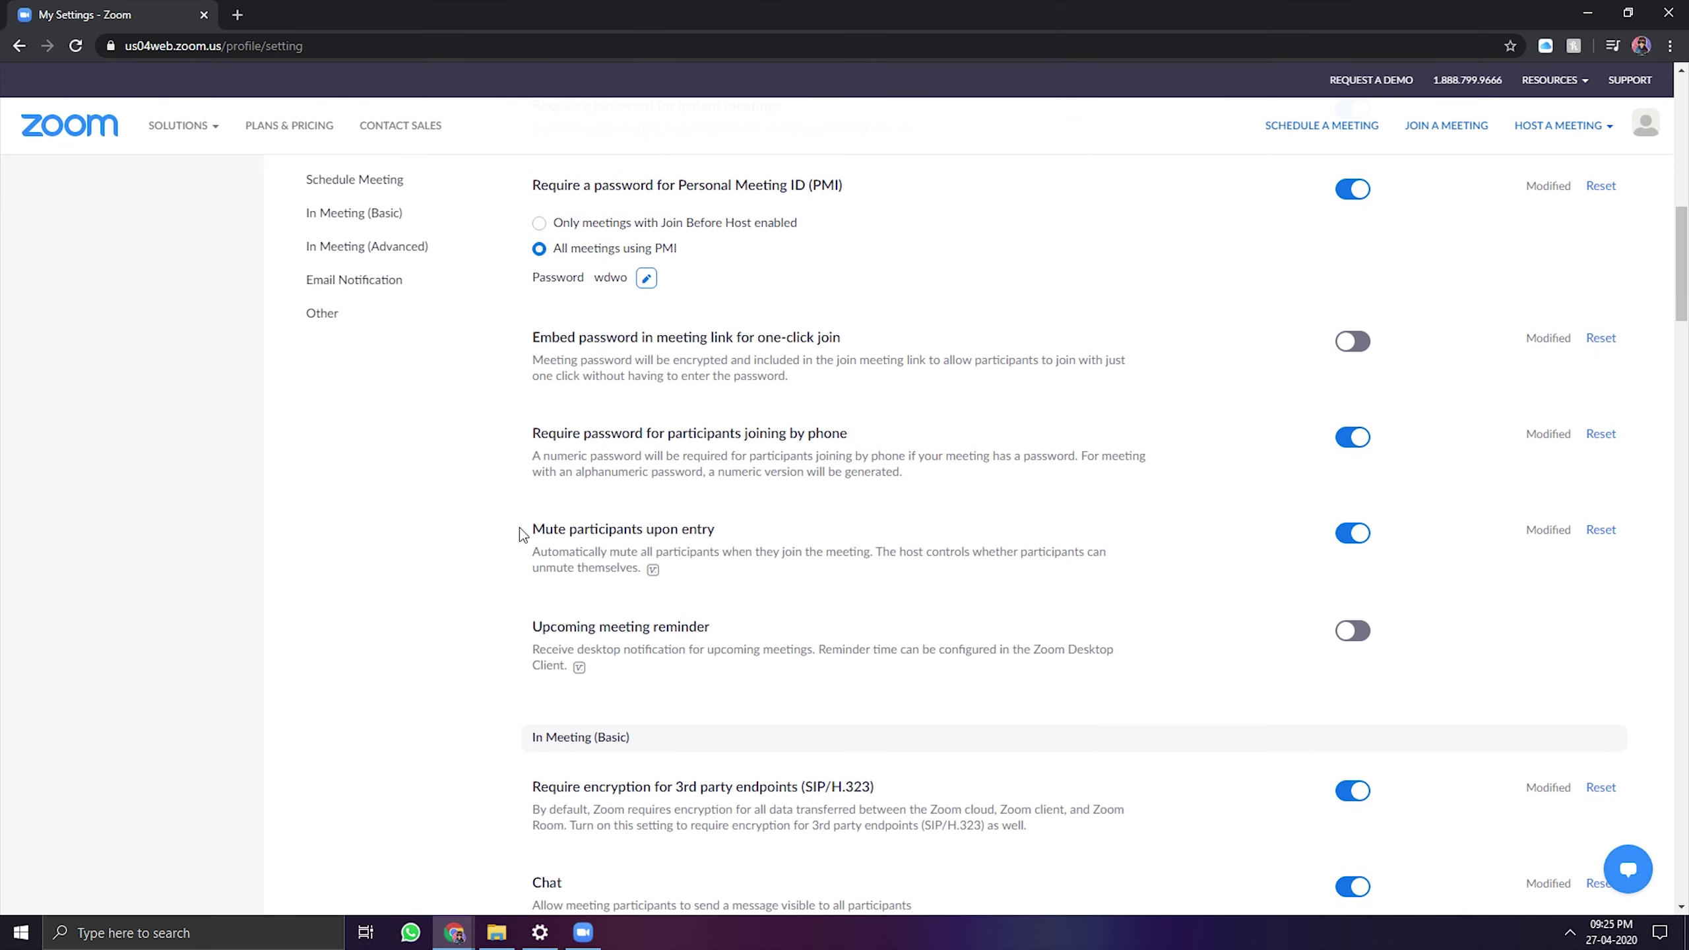
{"action": "scroll", "coordinate": [665, 629], "scroll_direction": "down", "scroll_amount": 2}
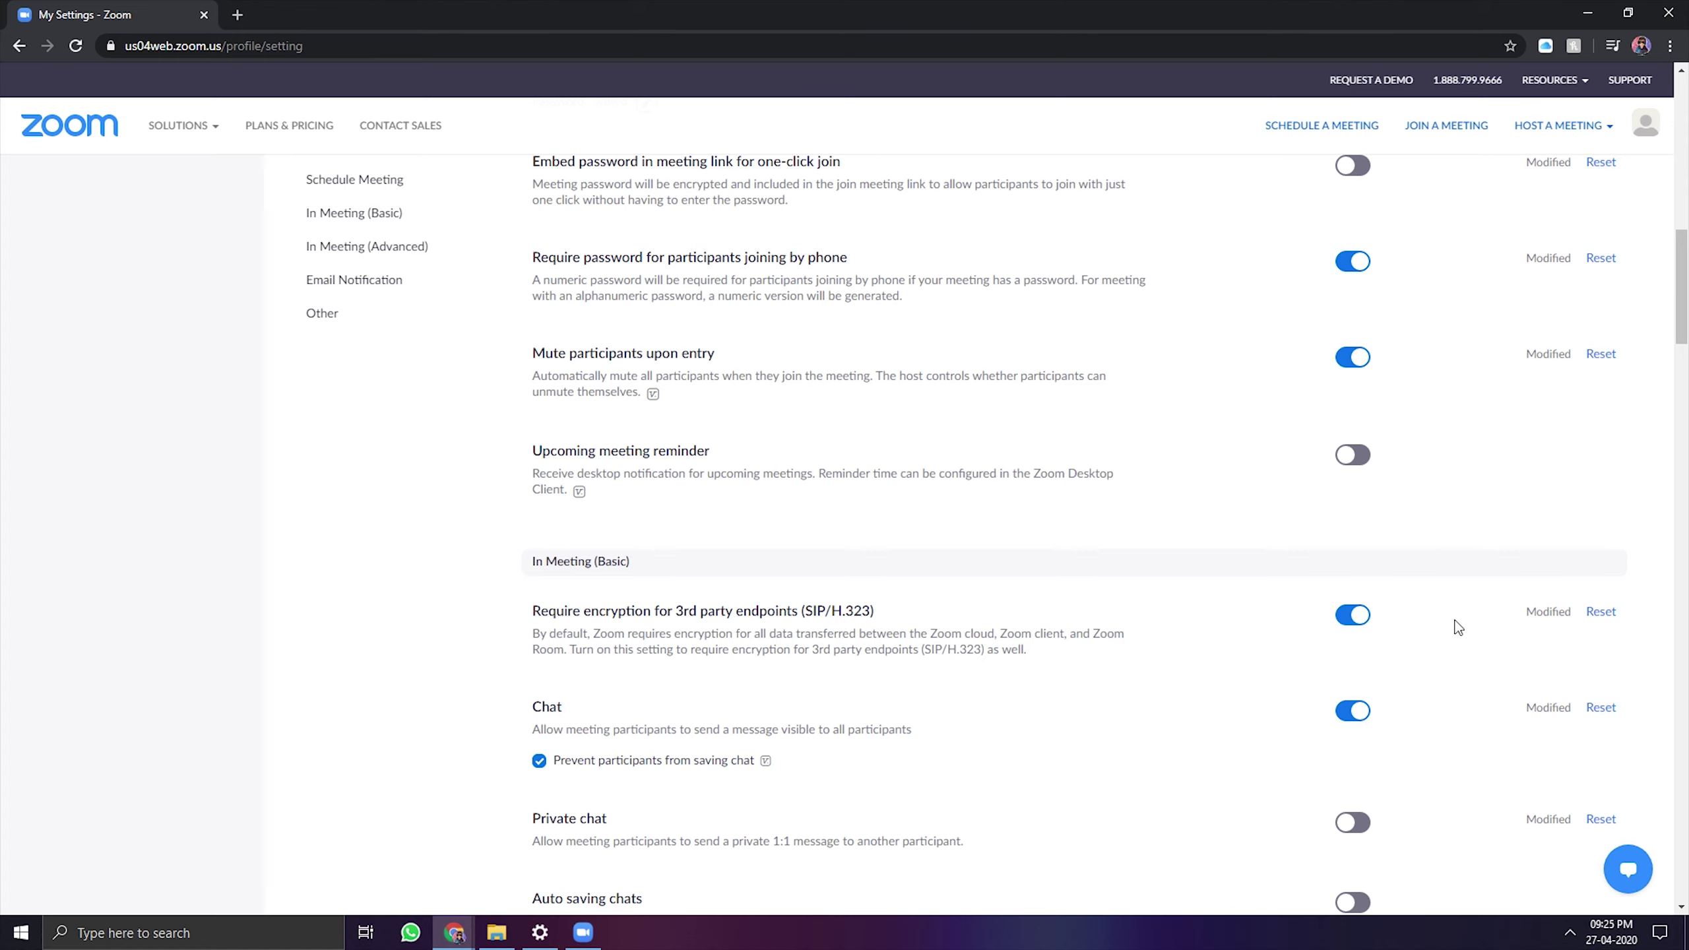
{"action": "scroll", "coordinate": [665, 711], "scroll_direction": "down", "scroll_amount": 1}
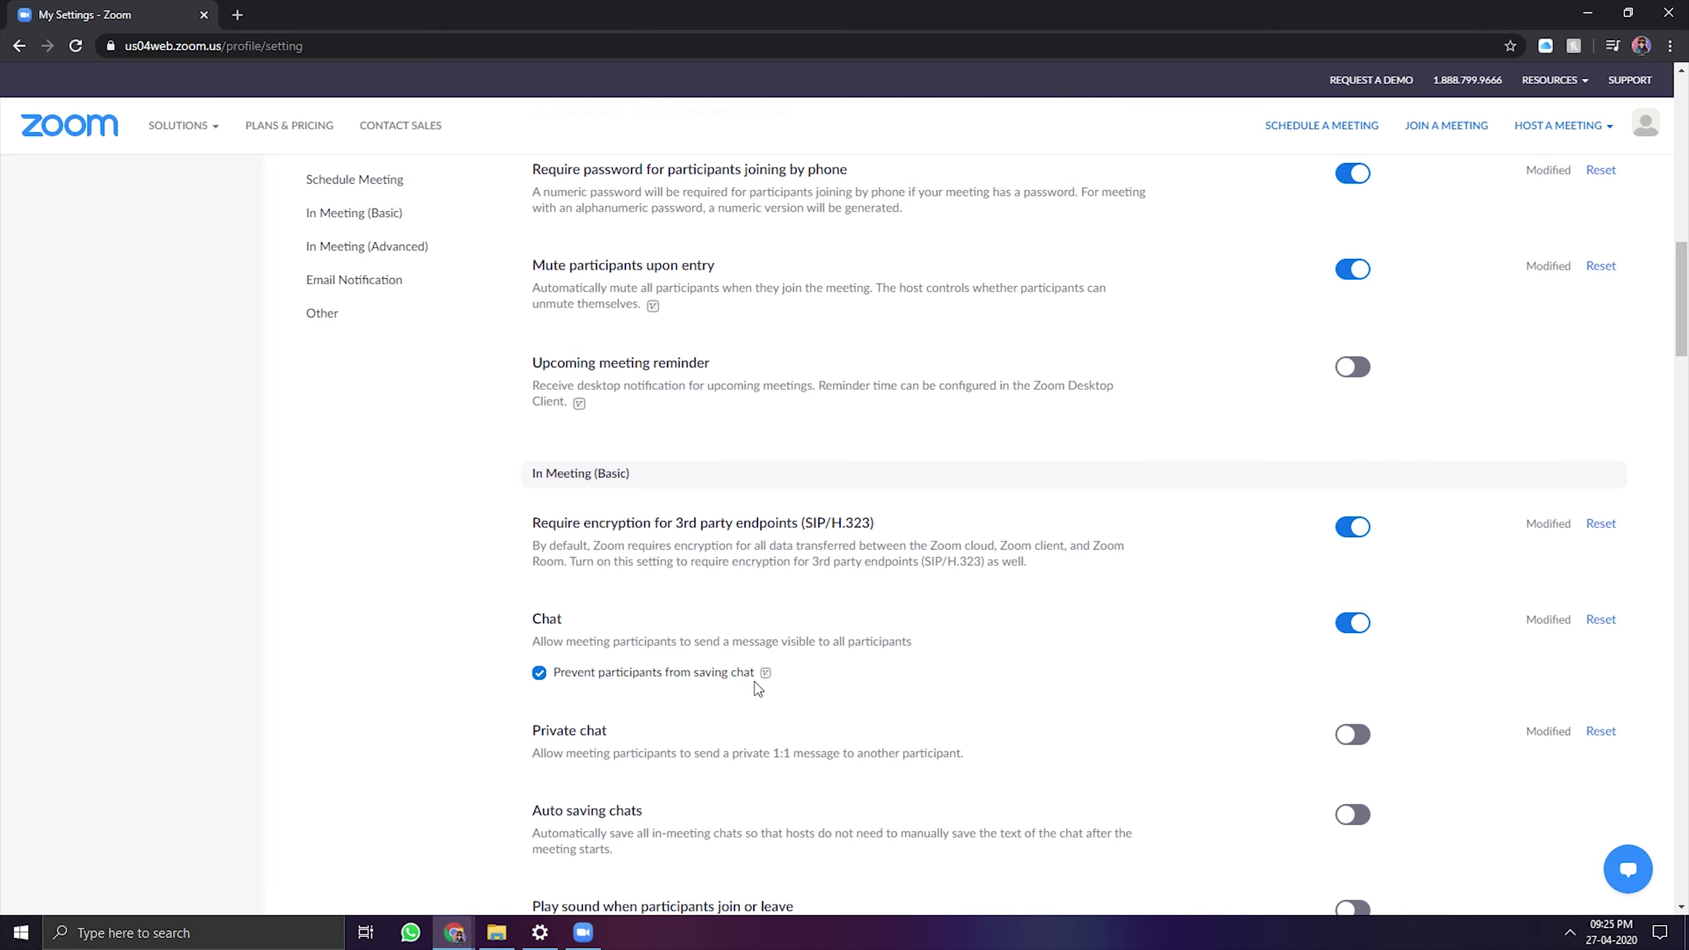
{"action": "scroll", "coordinate": [562, 692], "scroll_direction": "down", "scroll_amount": 1}
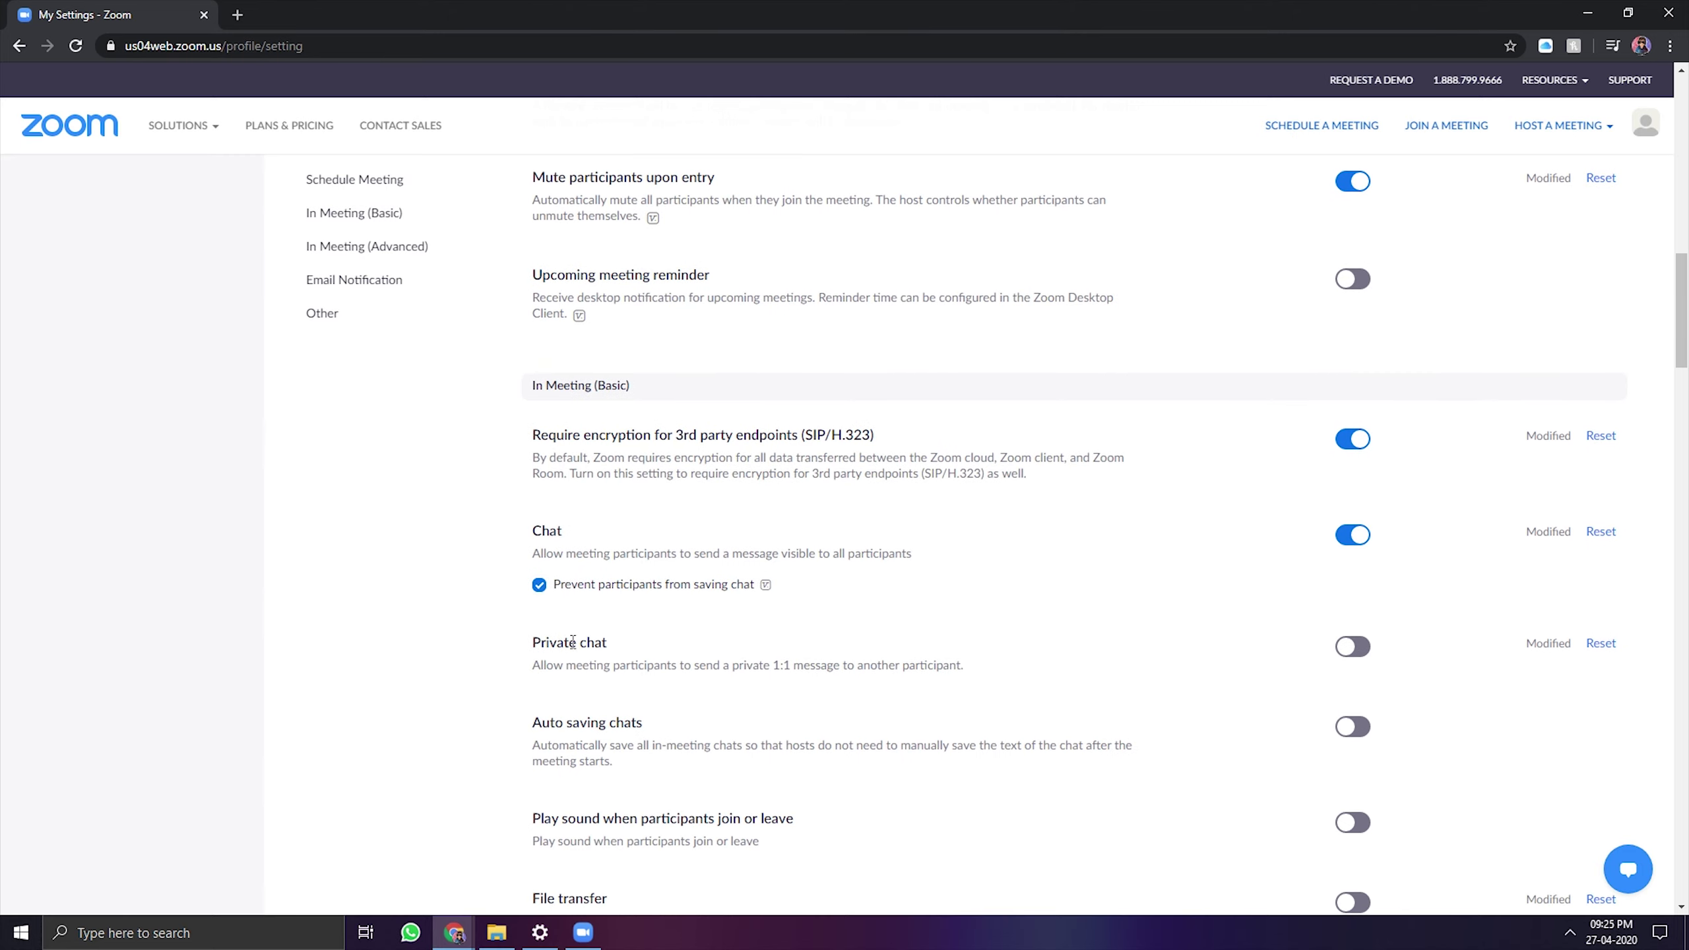
{"action": "scroll", "coordinate": [671, 690], "scroll_direction": "down", "scroll_amount": 2}
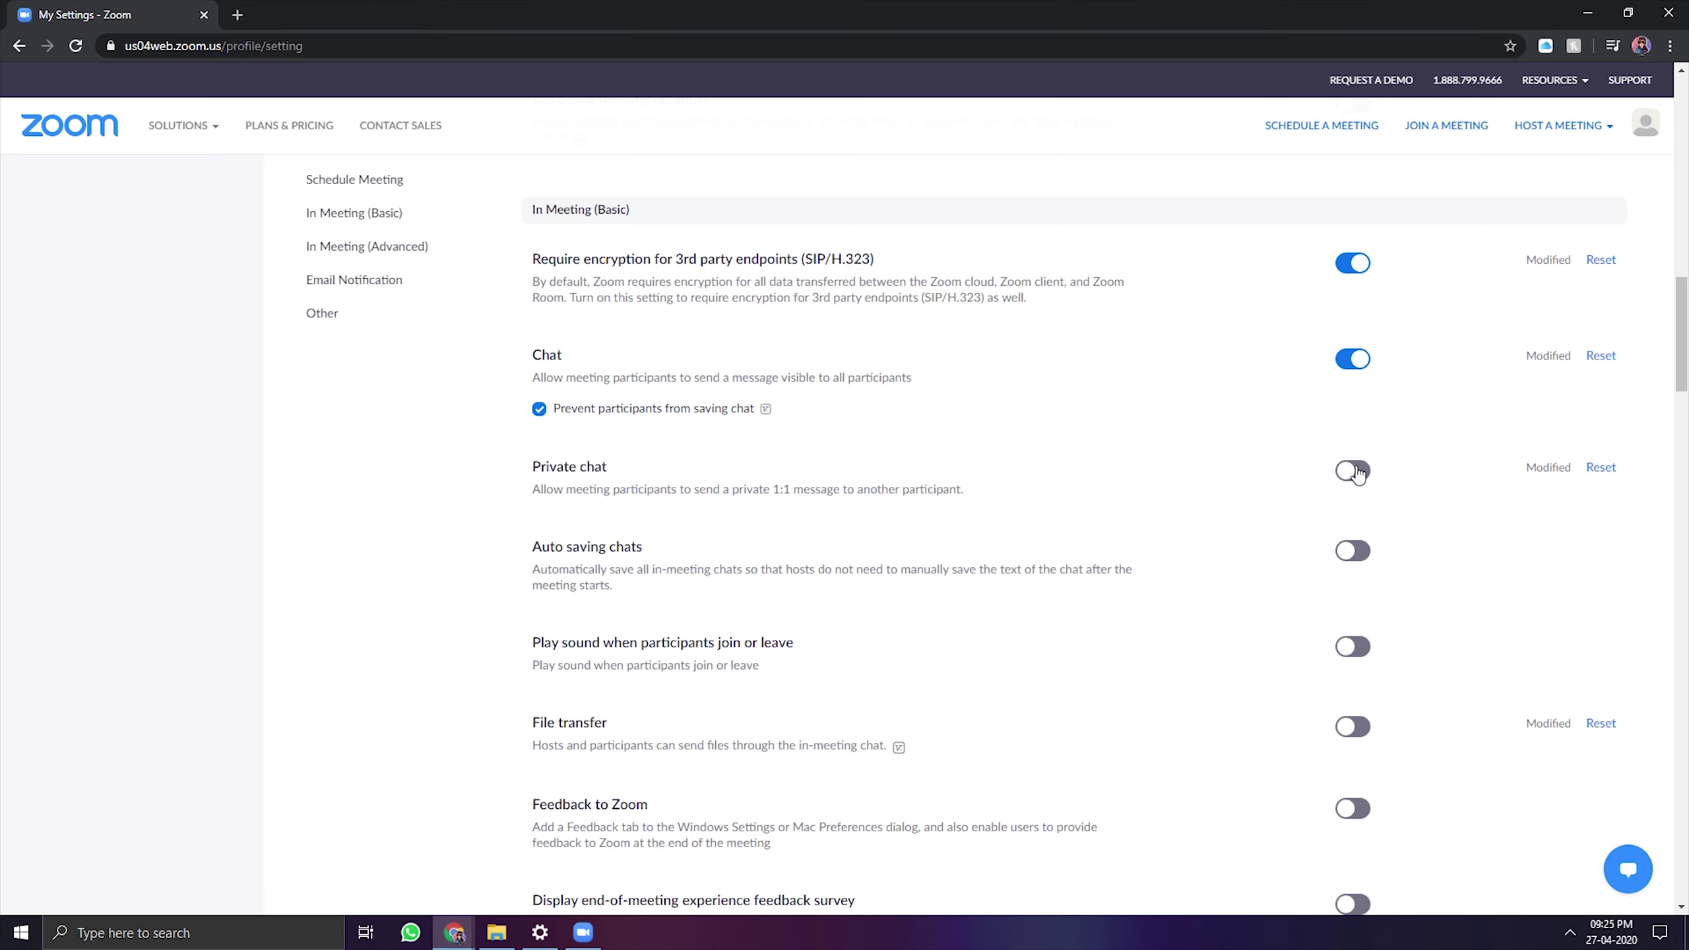
{"action": "scroll", "coordinate": [768, 520], "scroll_direction": "down", "scroll_amount": 3}
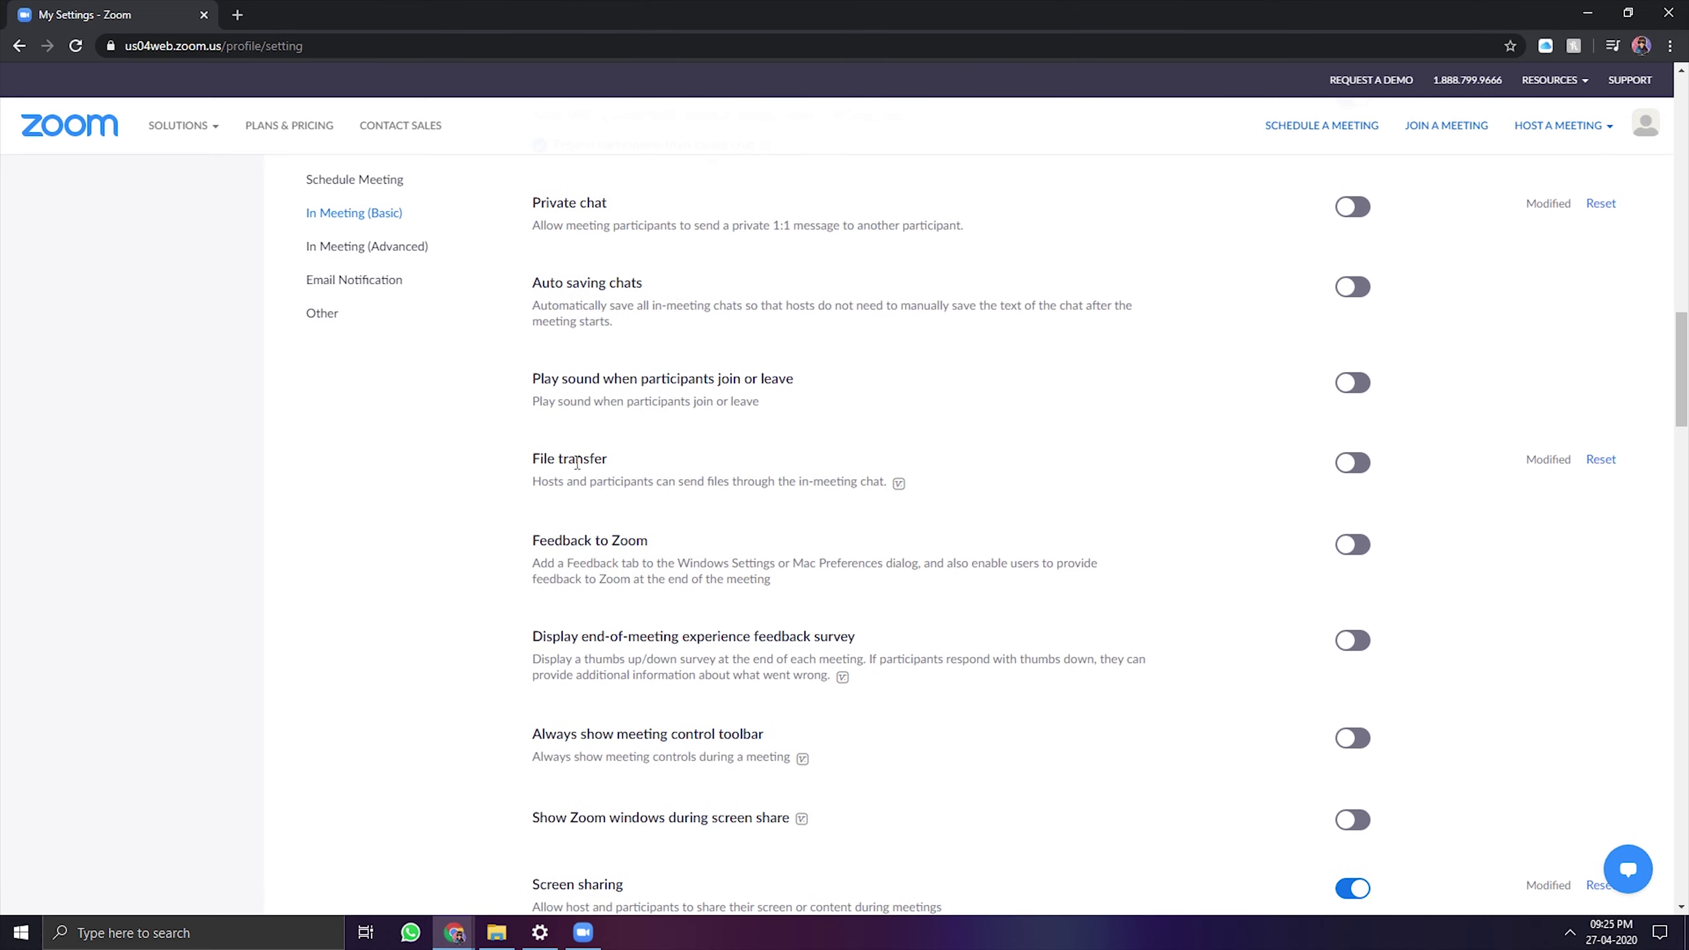
{"action": "scroll", "coordinate": [599, 505], "scroll_direction": "up", "scroll_amount": 1}
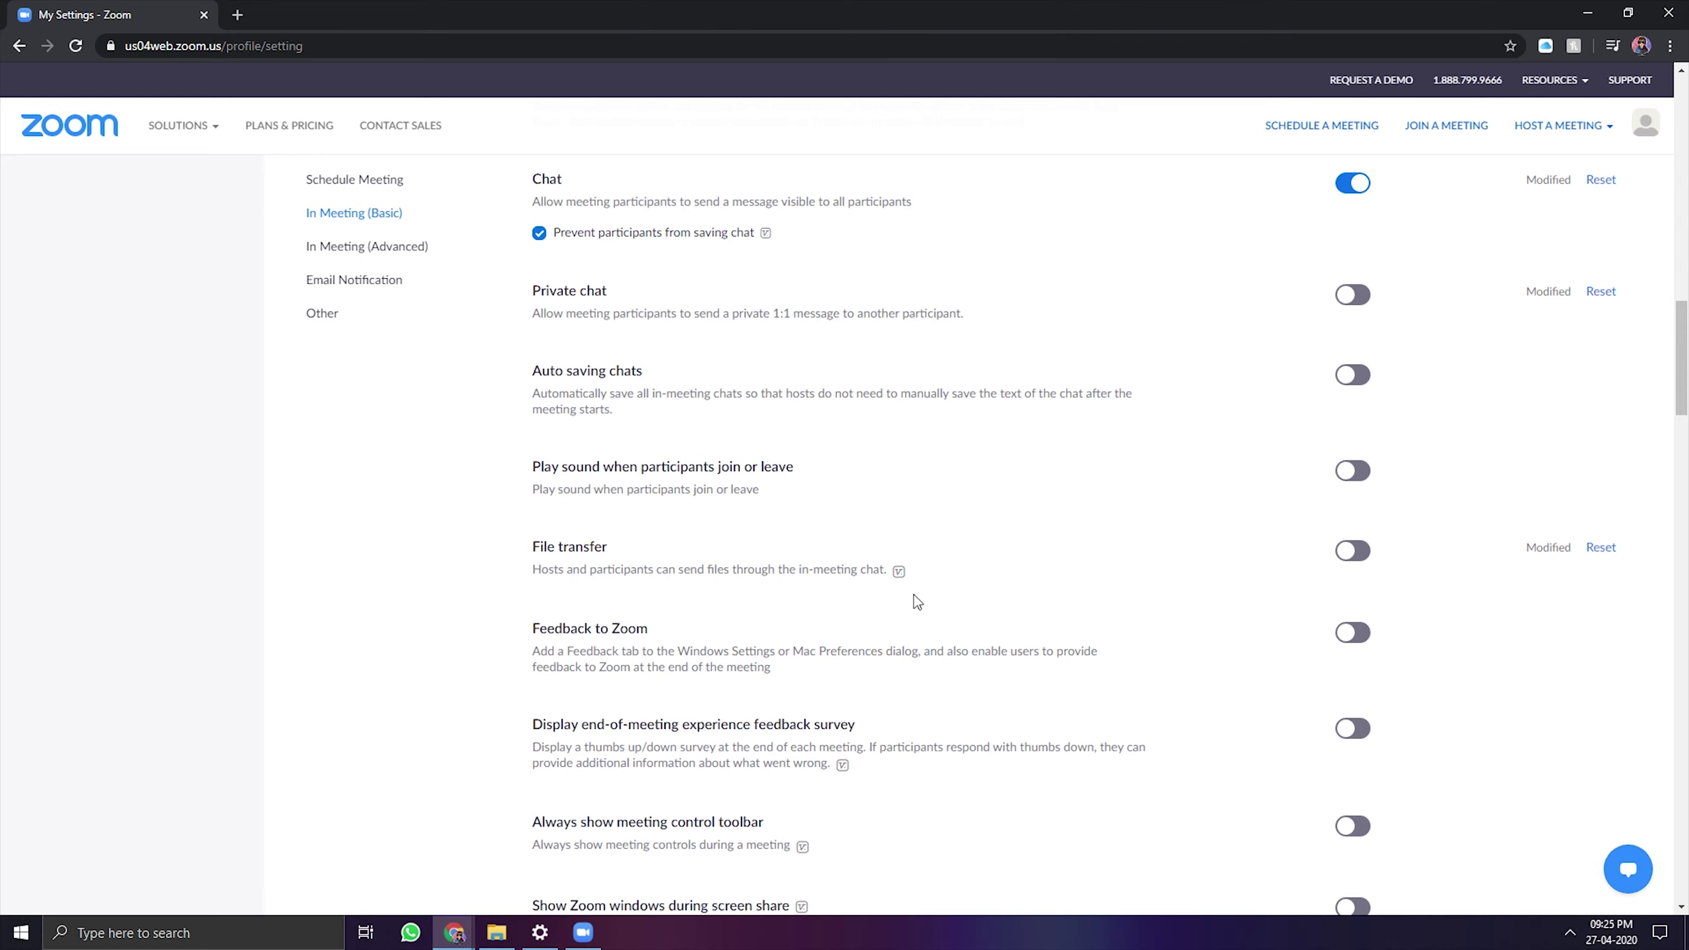
{"action": "scroll", "coordinate": [912, 603], "scroll_direction": "down", "scroll_amount": 5}
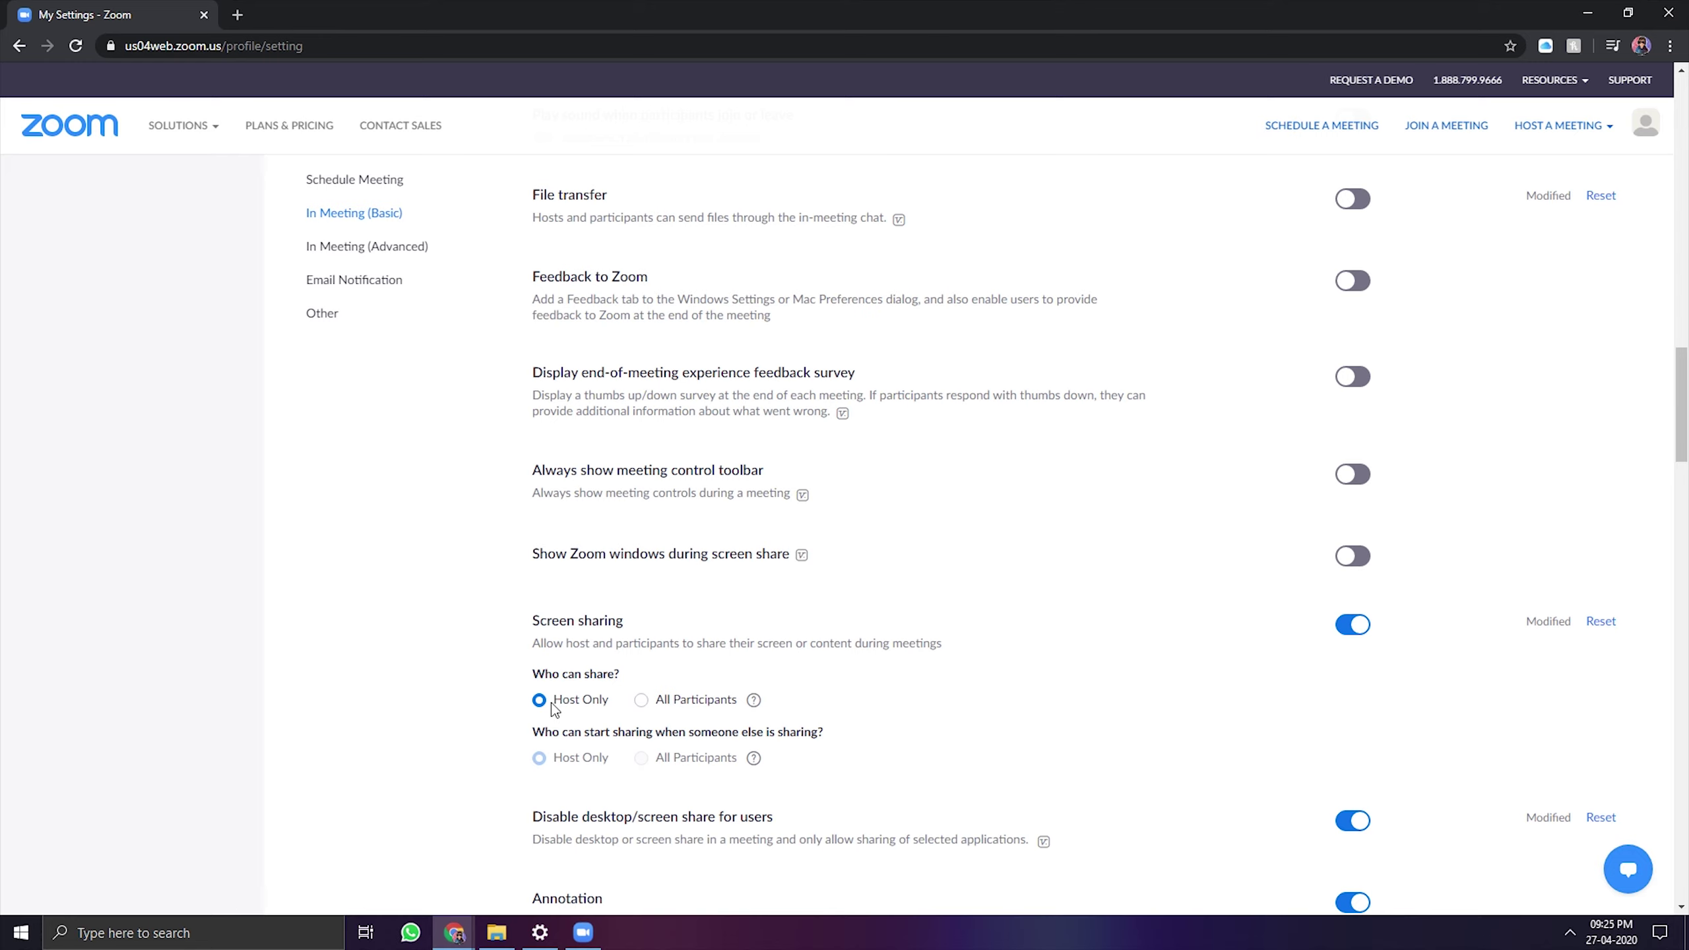
{"action": "scroll", "coordinate": [566, 708], "scroll_direction": "down", "scroll_amount": 2}
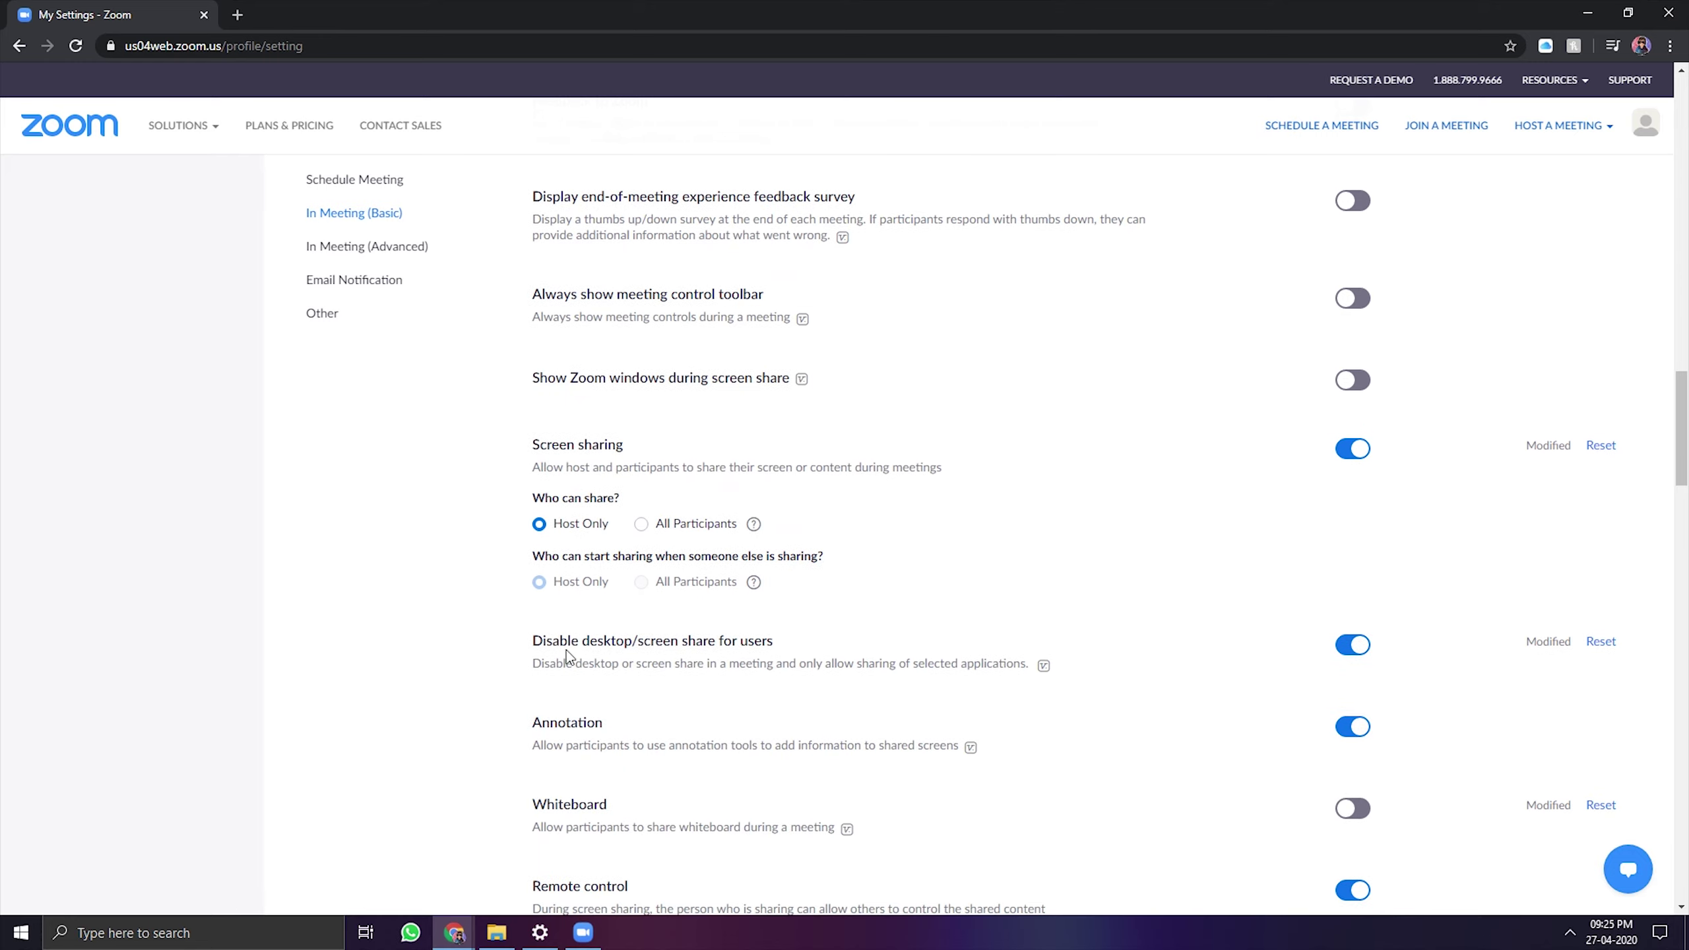
{"action": "scroll", "coordinate": [566, 649], "scroll_direction": "down", "scroll_amount": 2}
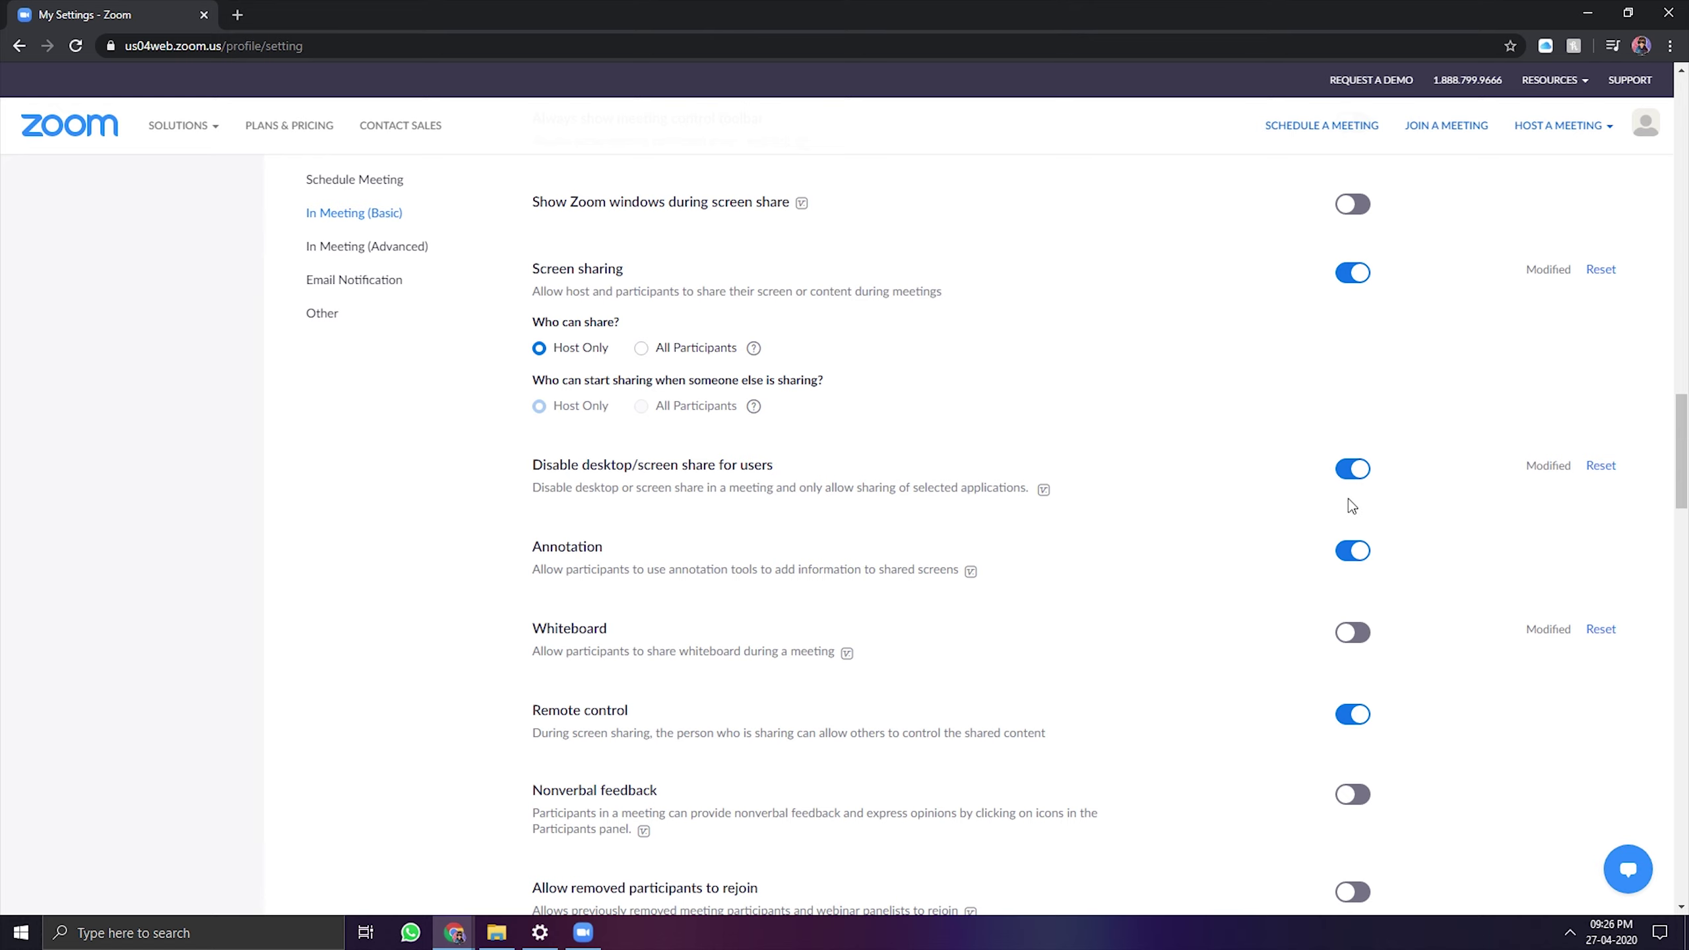
{"action": "scroll", "coordinate": [468, 615], "scroll_direction": "down", "scroll_amount": 5}
{"action": "left_click_drag", "start_coordinate": [532, 531], "coordinate": [964, 549]}
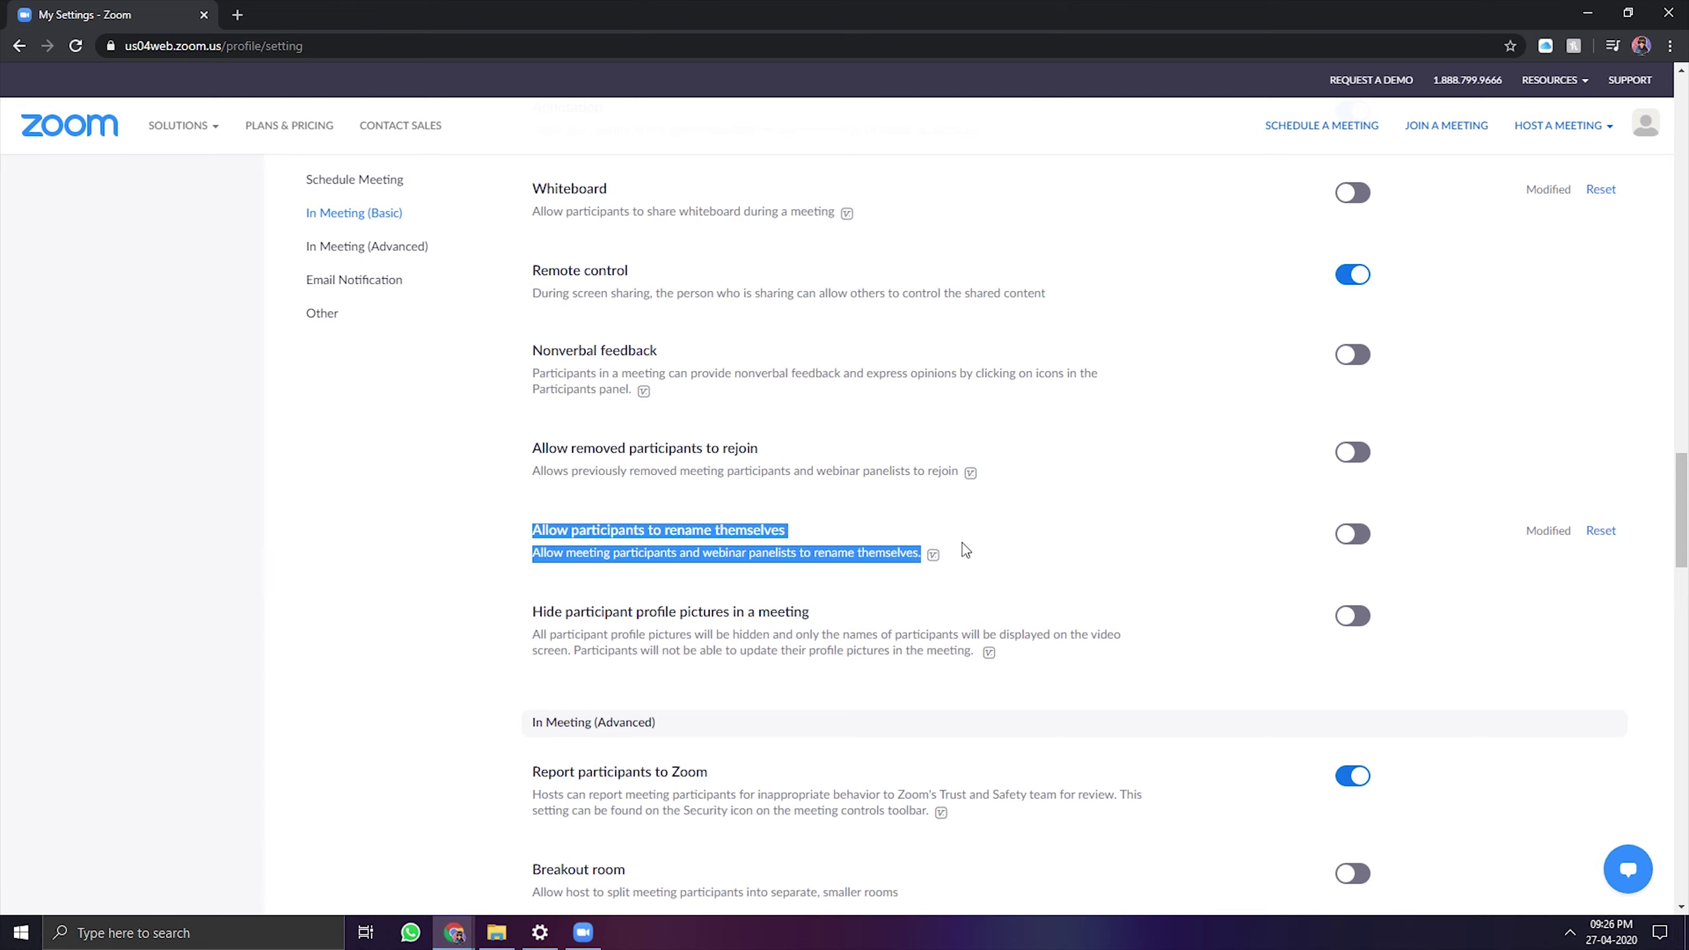
{"action": "scroll", "coordinate": [966, 550], "scroll_direction": "down", "scroll_amount": 3}
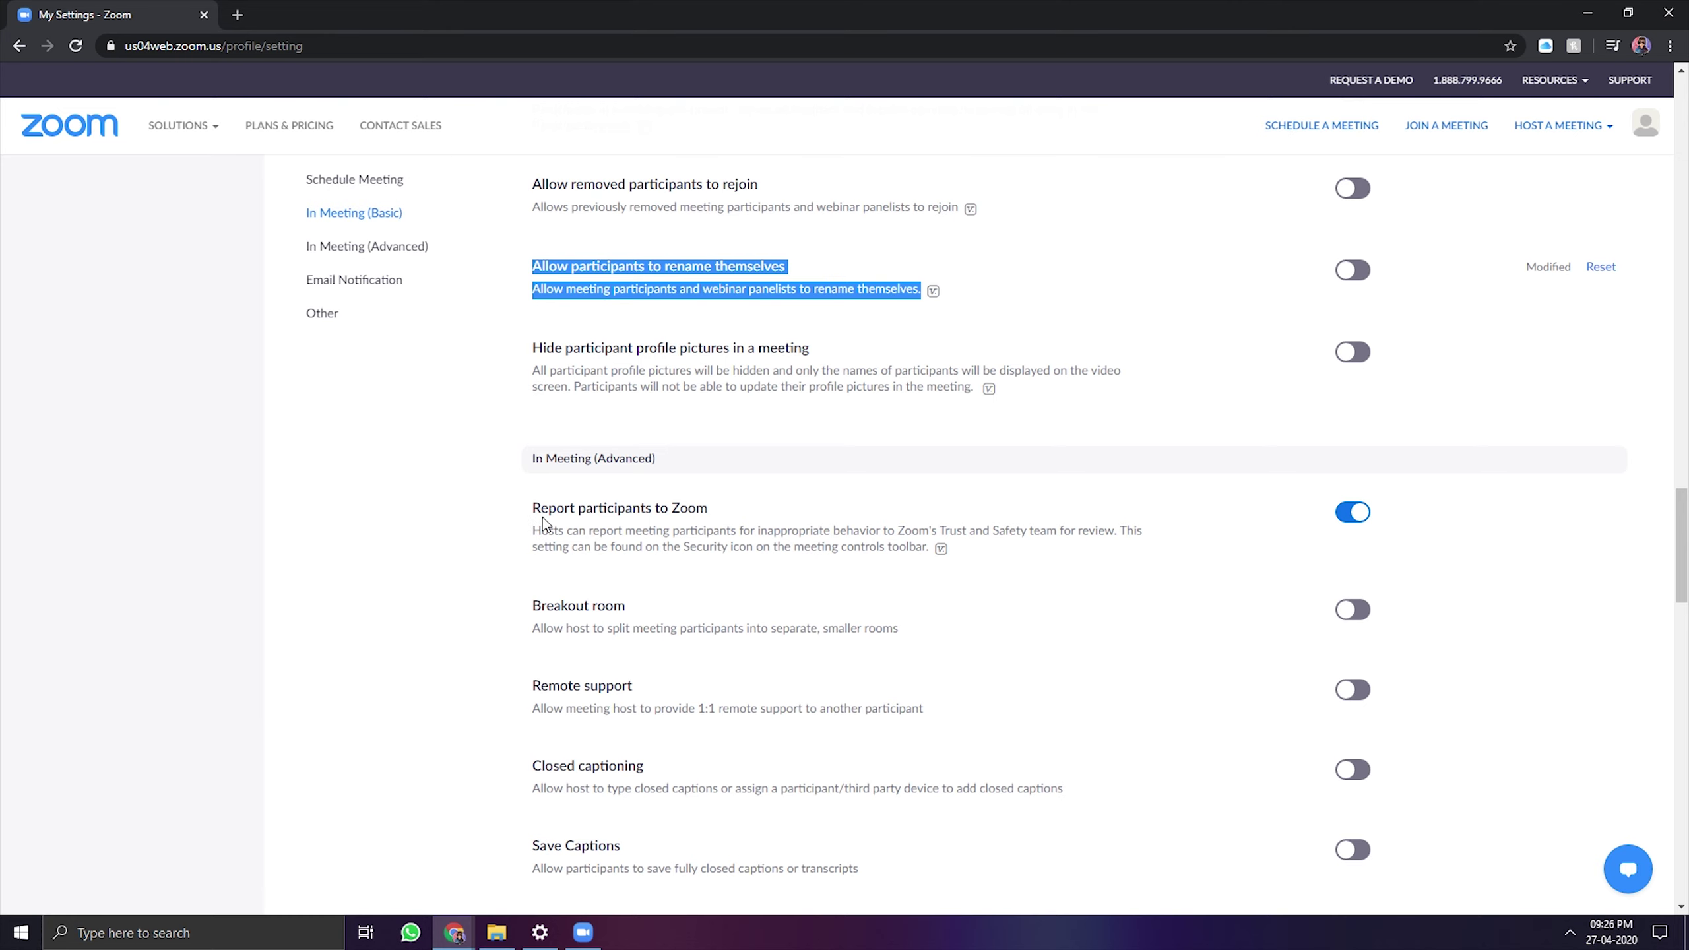
Step: Scroll down to the In Meeting (Advanced) settings, where Waiting room is enabled
{"action": "left_click", "coordinate": [545, 527]}
{"action": "scroll", "coordinate": [545, 526], "scroll_direction": "down", "scroll_amount": 6}
{"action": "scroll", "coordinate": [533, 471], "scroll_direction": "up", "scroll_amount": 1}
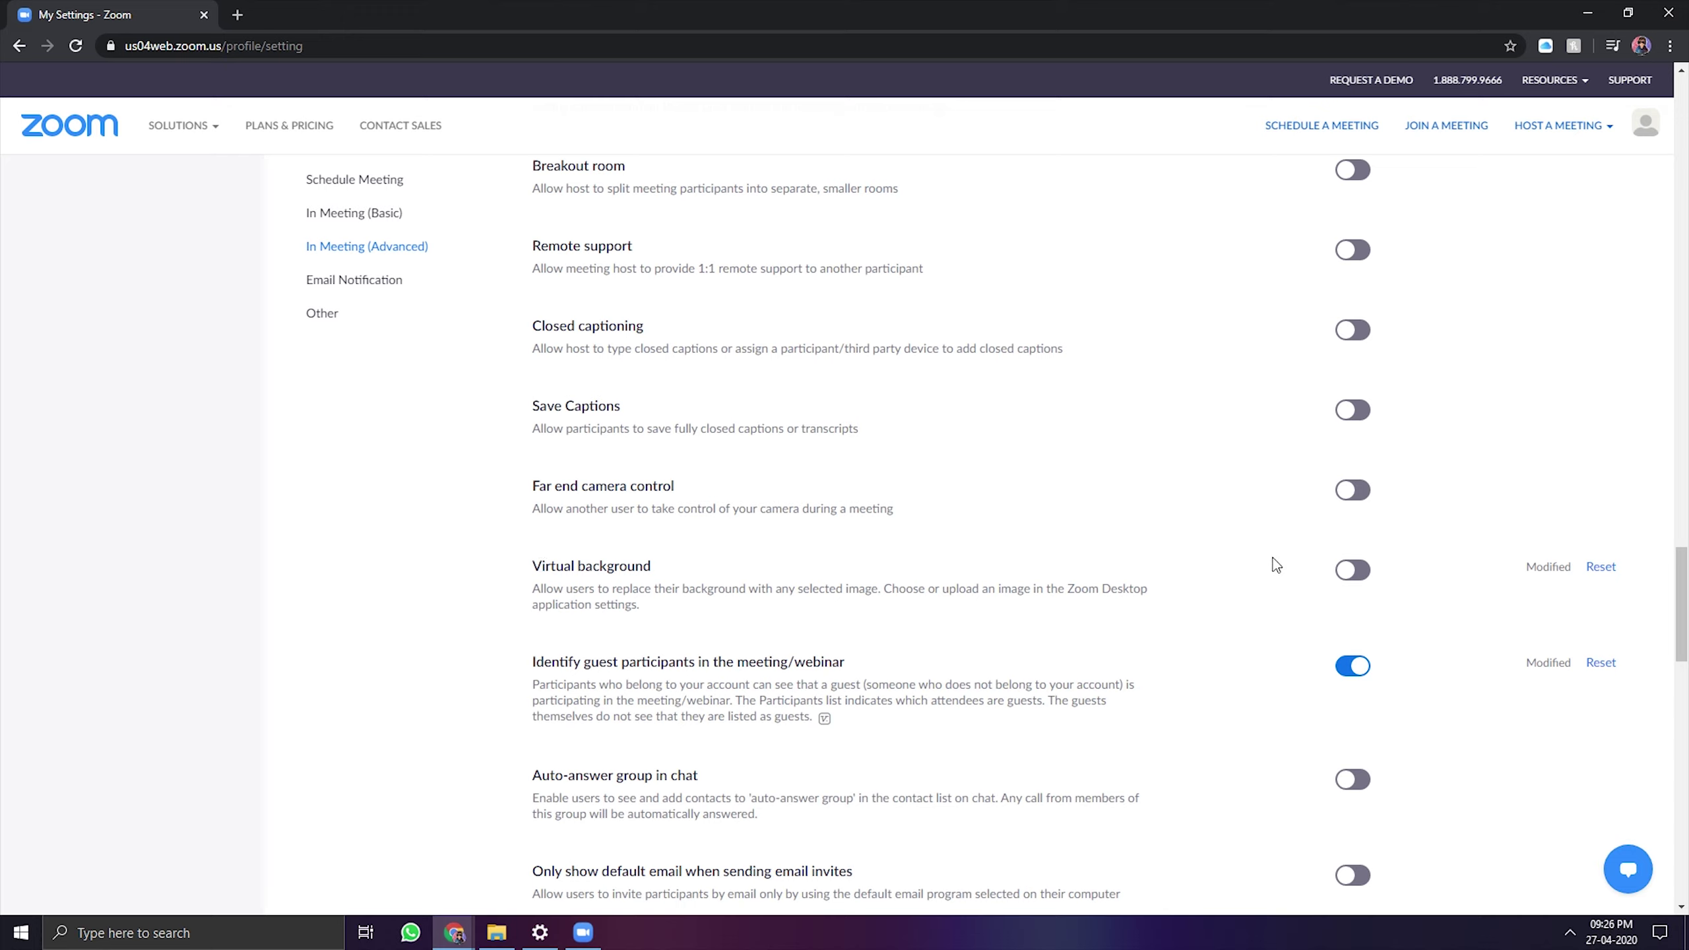
{"action": "scroll", "coordinate": [548, 581], "scroll_direction": "down", "scroll_amount": 1}
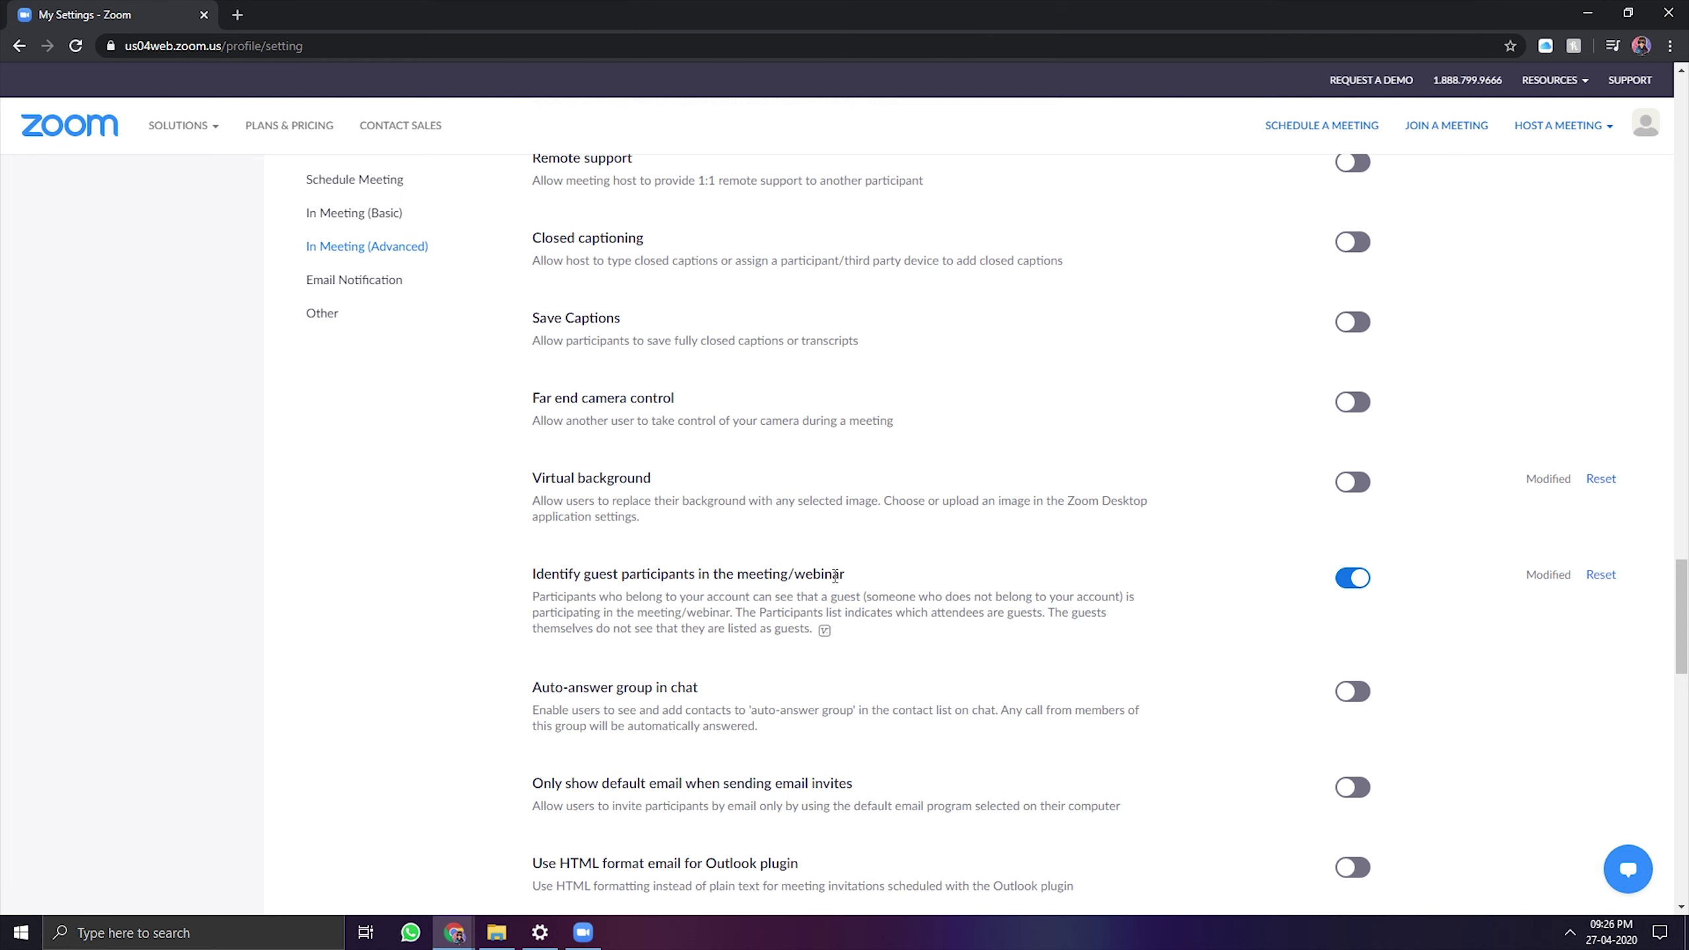
{"action": "scroll", "coordinate": [763, 627], "scroll_direction": "down", "scroll_amount": 2}
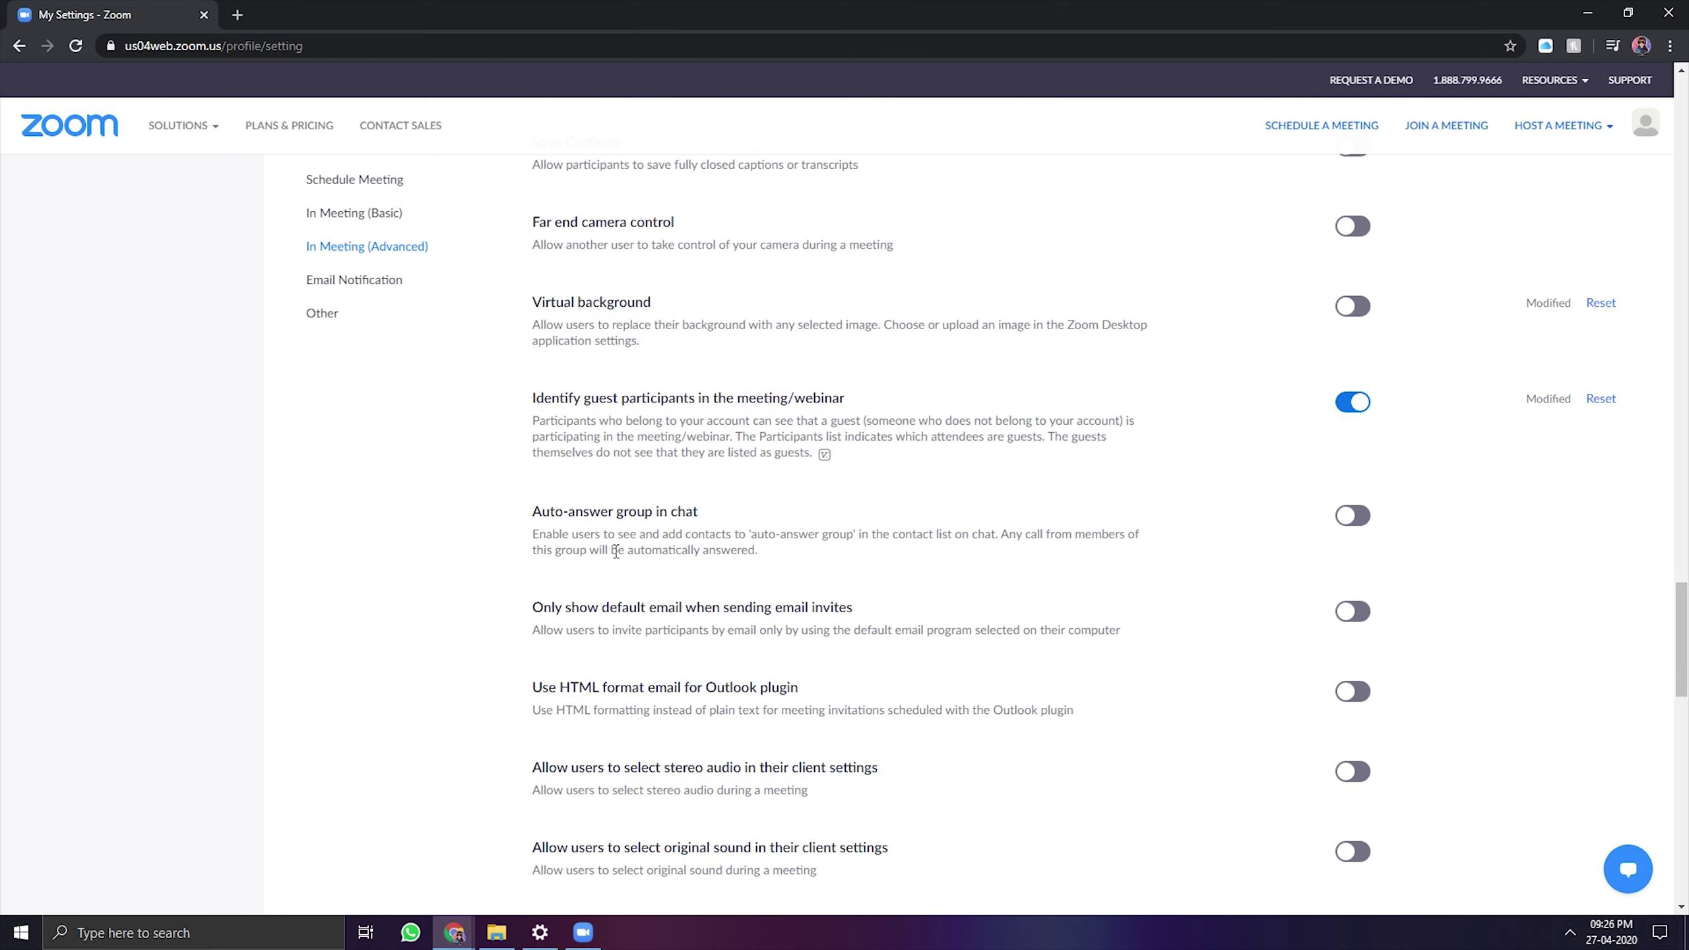
{"action": "scroll", "coordinate": [562, 513], "scroll_direction": "down", "scroll_amount": 1}
{"action": "scroll", "coordinate": [1351, 587], "scroll_direction": "down", "scroll_amount": 3}
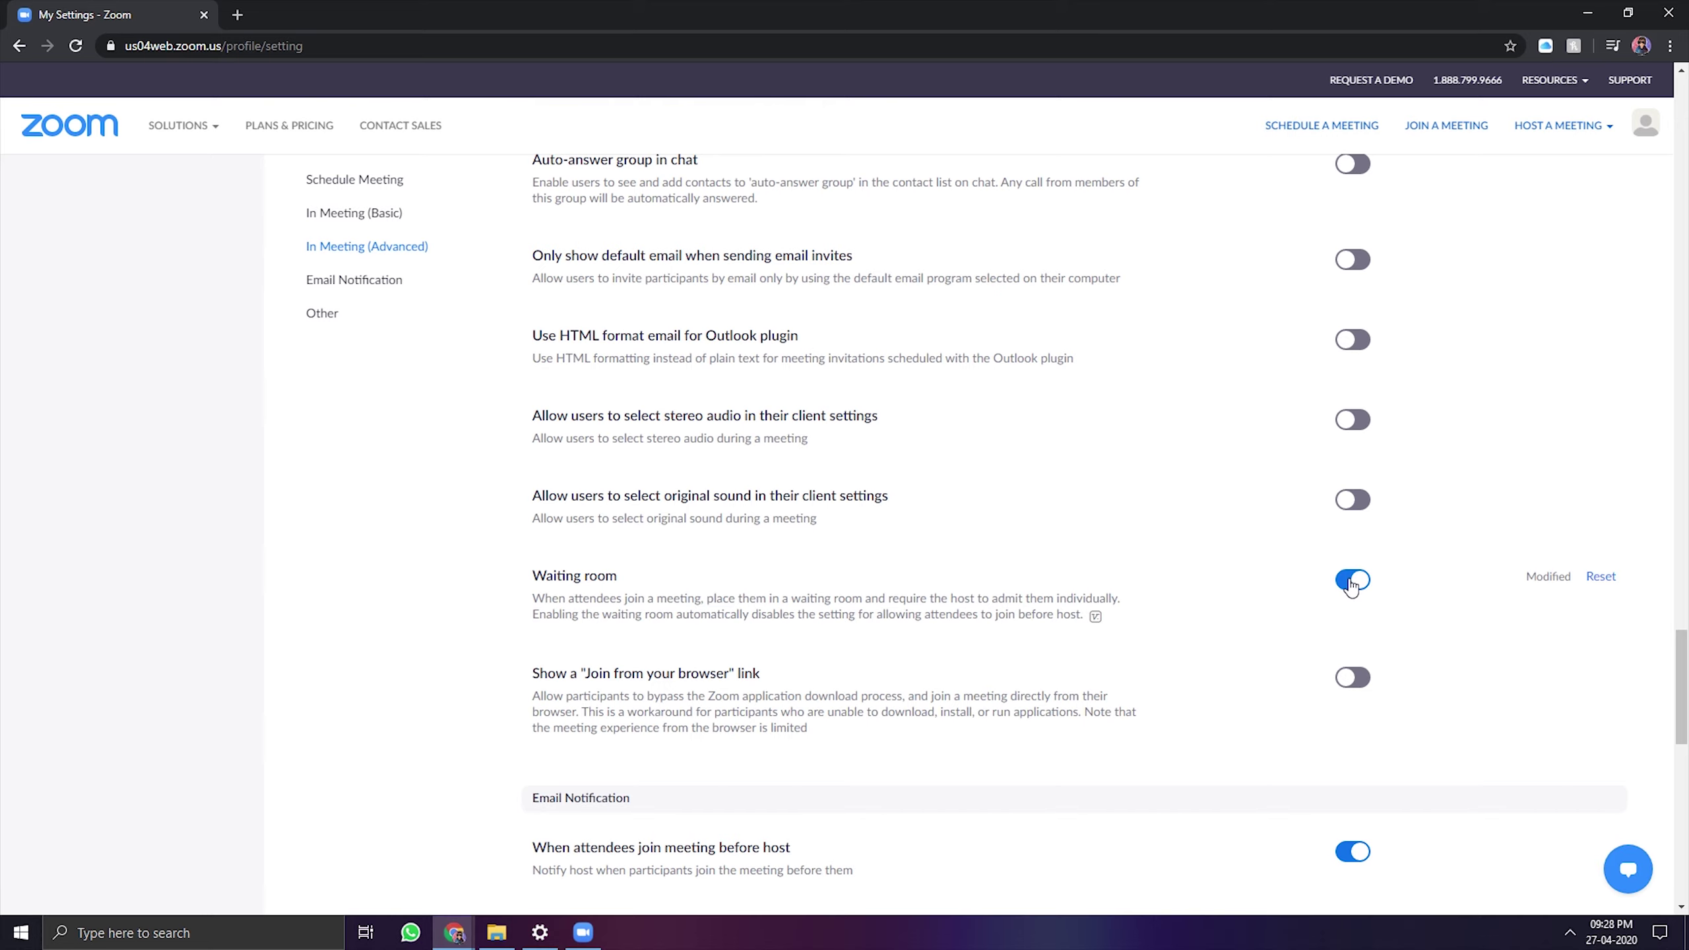
Step: Scroll through the rest of the Settings page, then switch to the Zoom desktop client
{"action": "scroll", "coordinate": [942, 655], "scroll_direction": "down", "scroll_amount": 10}
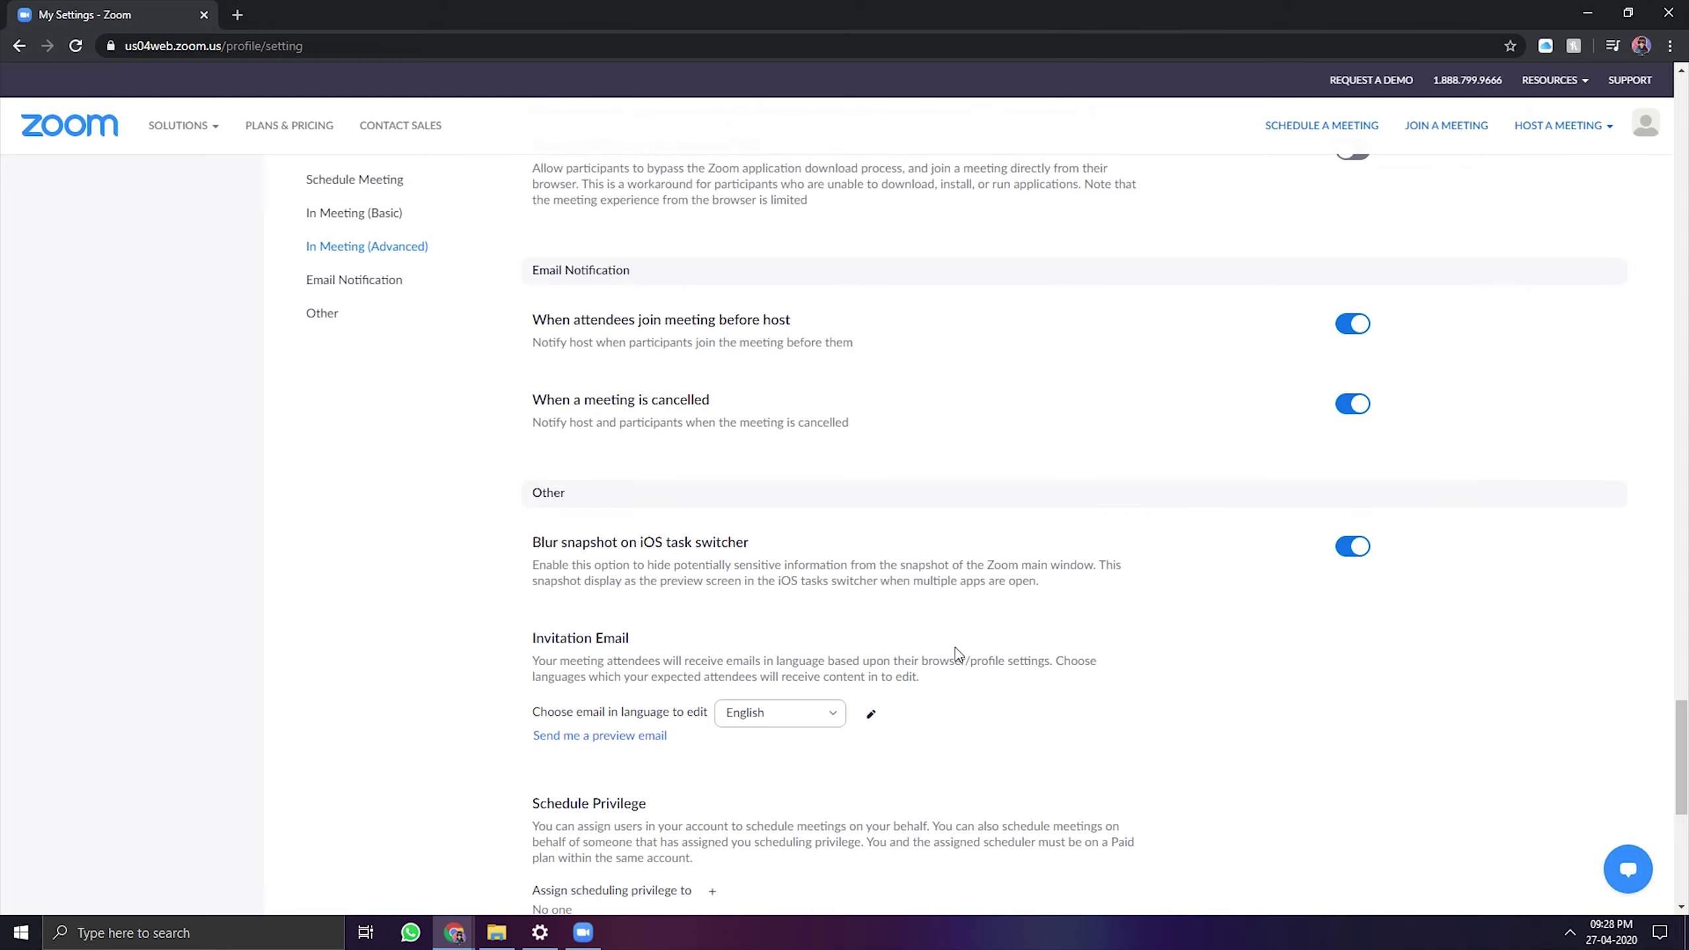
{"action": "scroll", "coordinate": [772, 690], "scroll_direction": "up", "scroll_amount": 20}
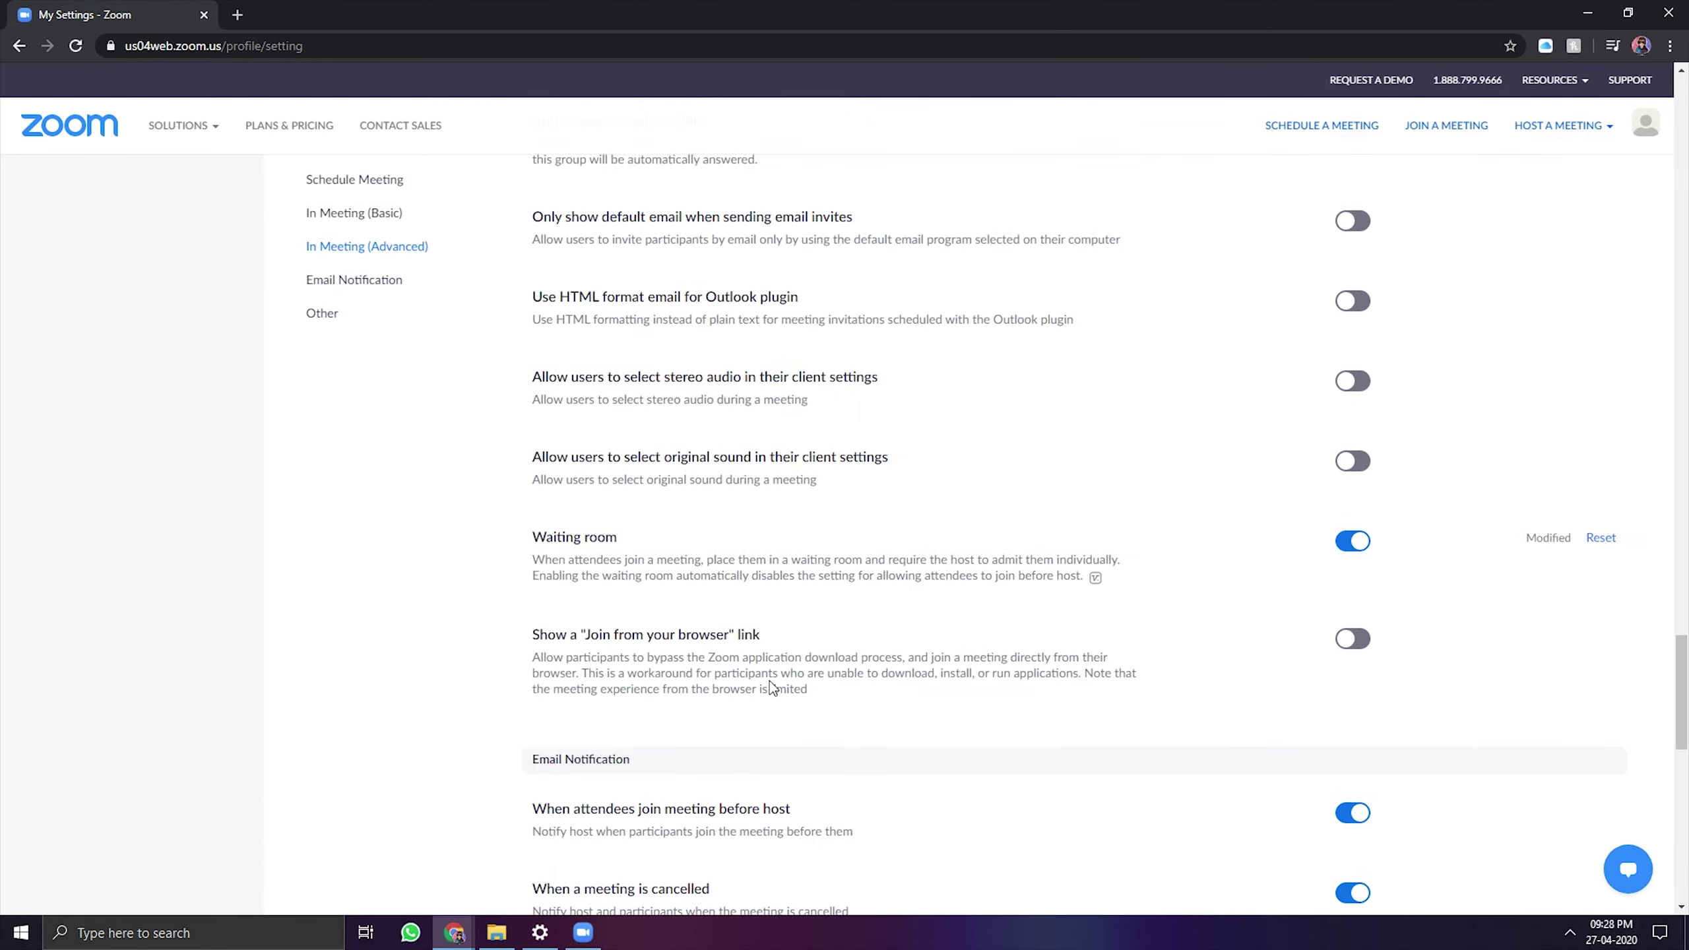
{"action": "scroll", "coordinate": [779, 660], "scroll_direction": "up", "scroll_amount": 20}
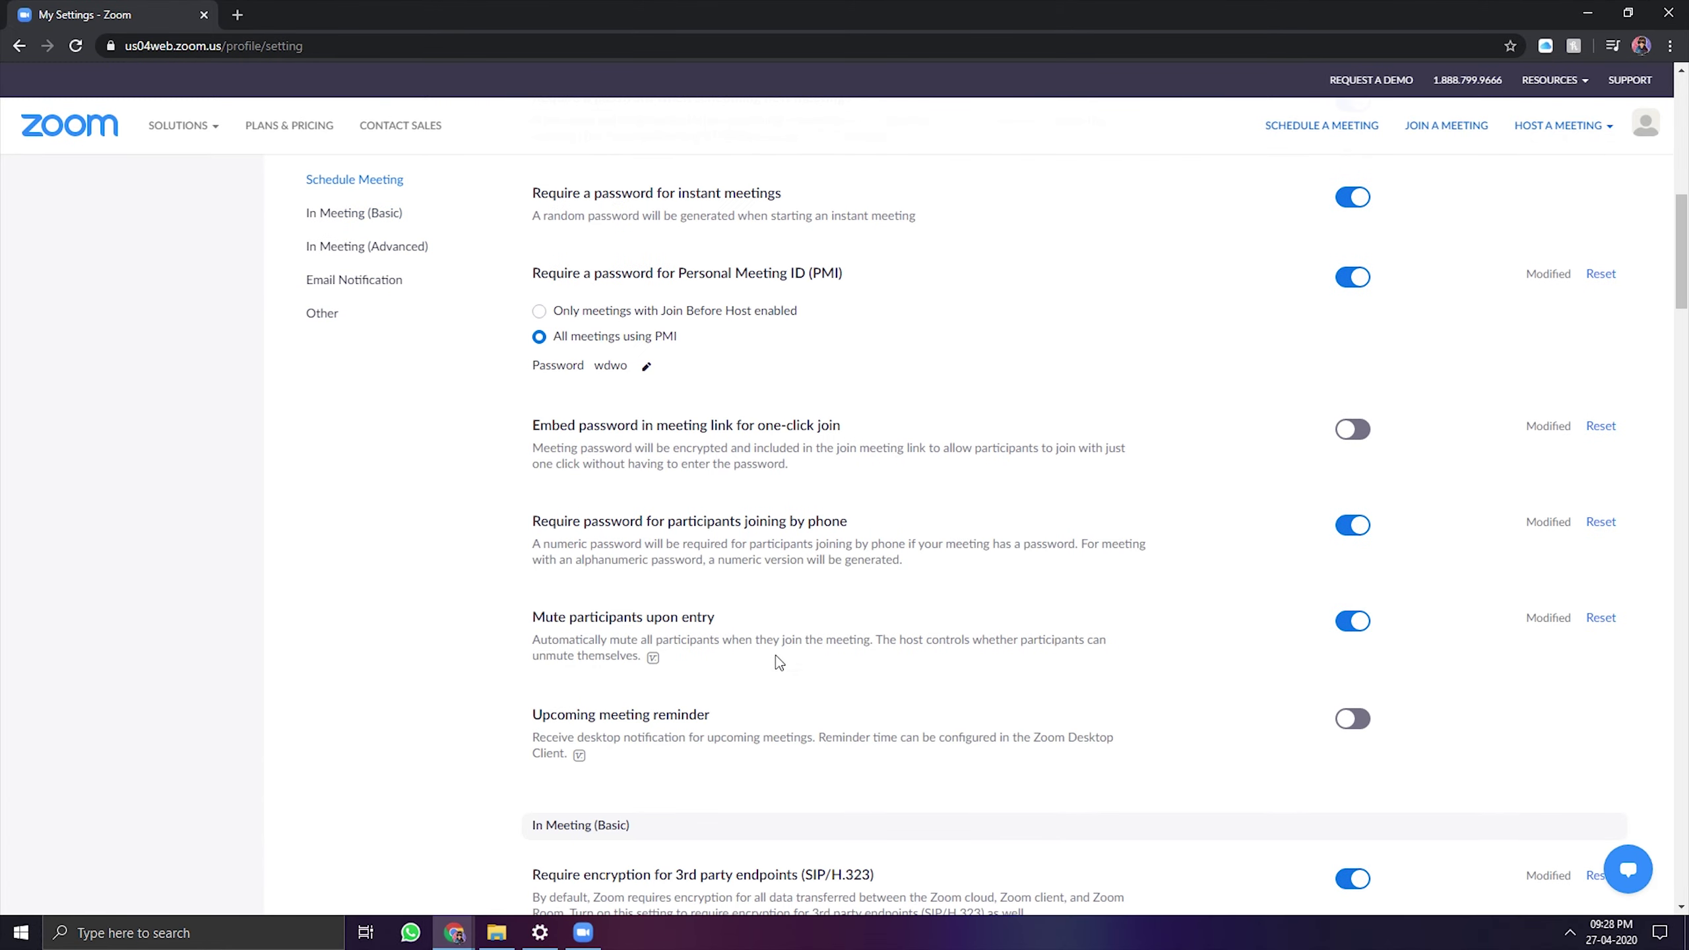
{"action": "scroll", "coordinate": [785, 612], "scroll_direction": "up", "scroll_amount": 3}
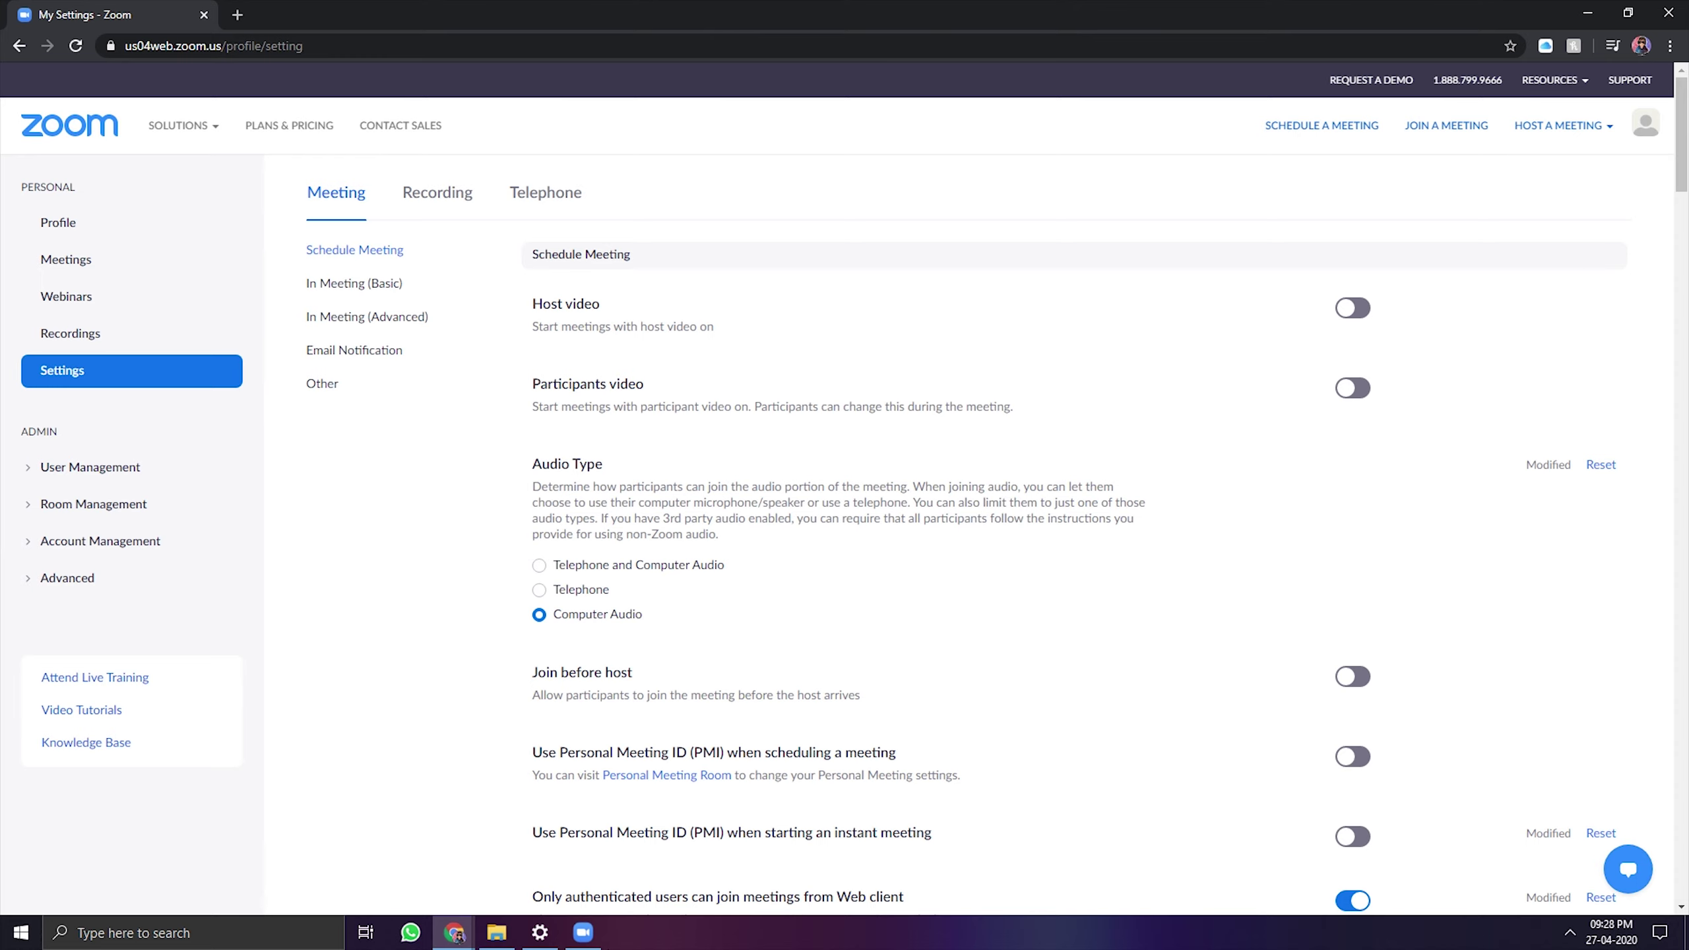
{"action": "left_click", "coordinate": [584, 932]}
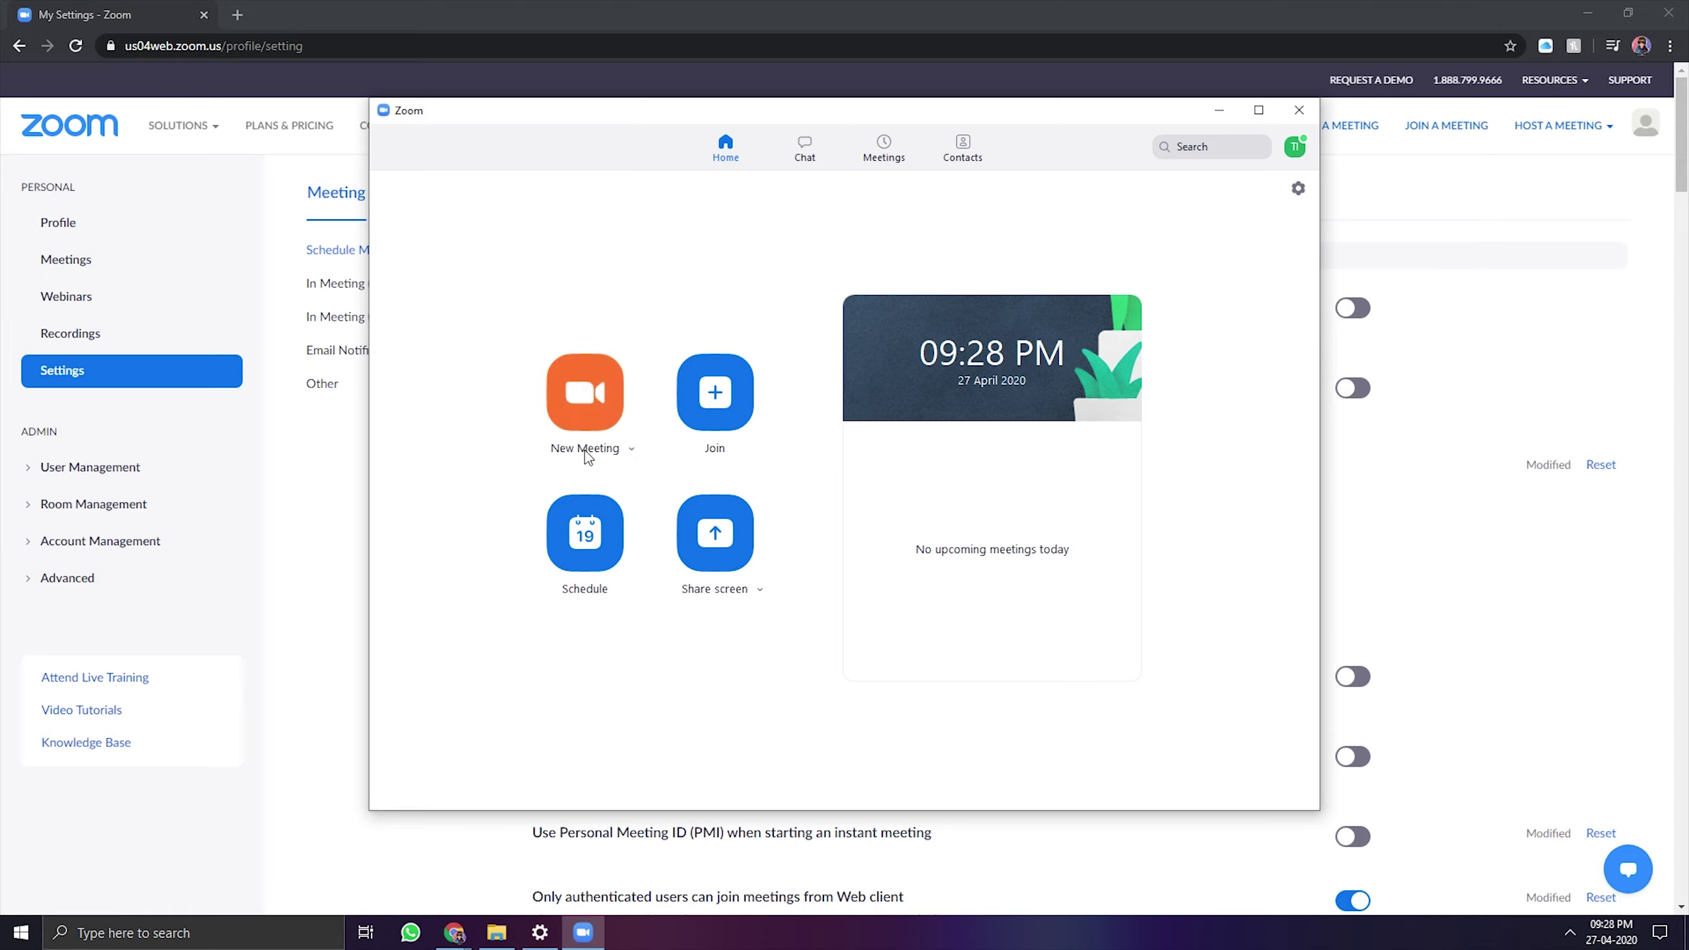
Step: Update the Zoom desktop client to version 5.0.0 via Check for Updates and reopen it
{"action": "left_click", "coordinate": [629, 450]}
{"action": "left_click", "coordinate": [627, 455]}
{"action": "left_click", "coordinate": [1298, 153]}
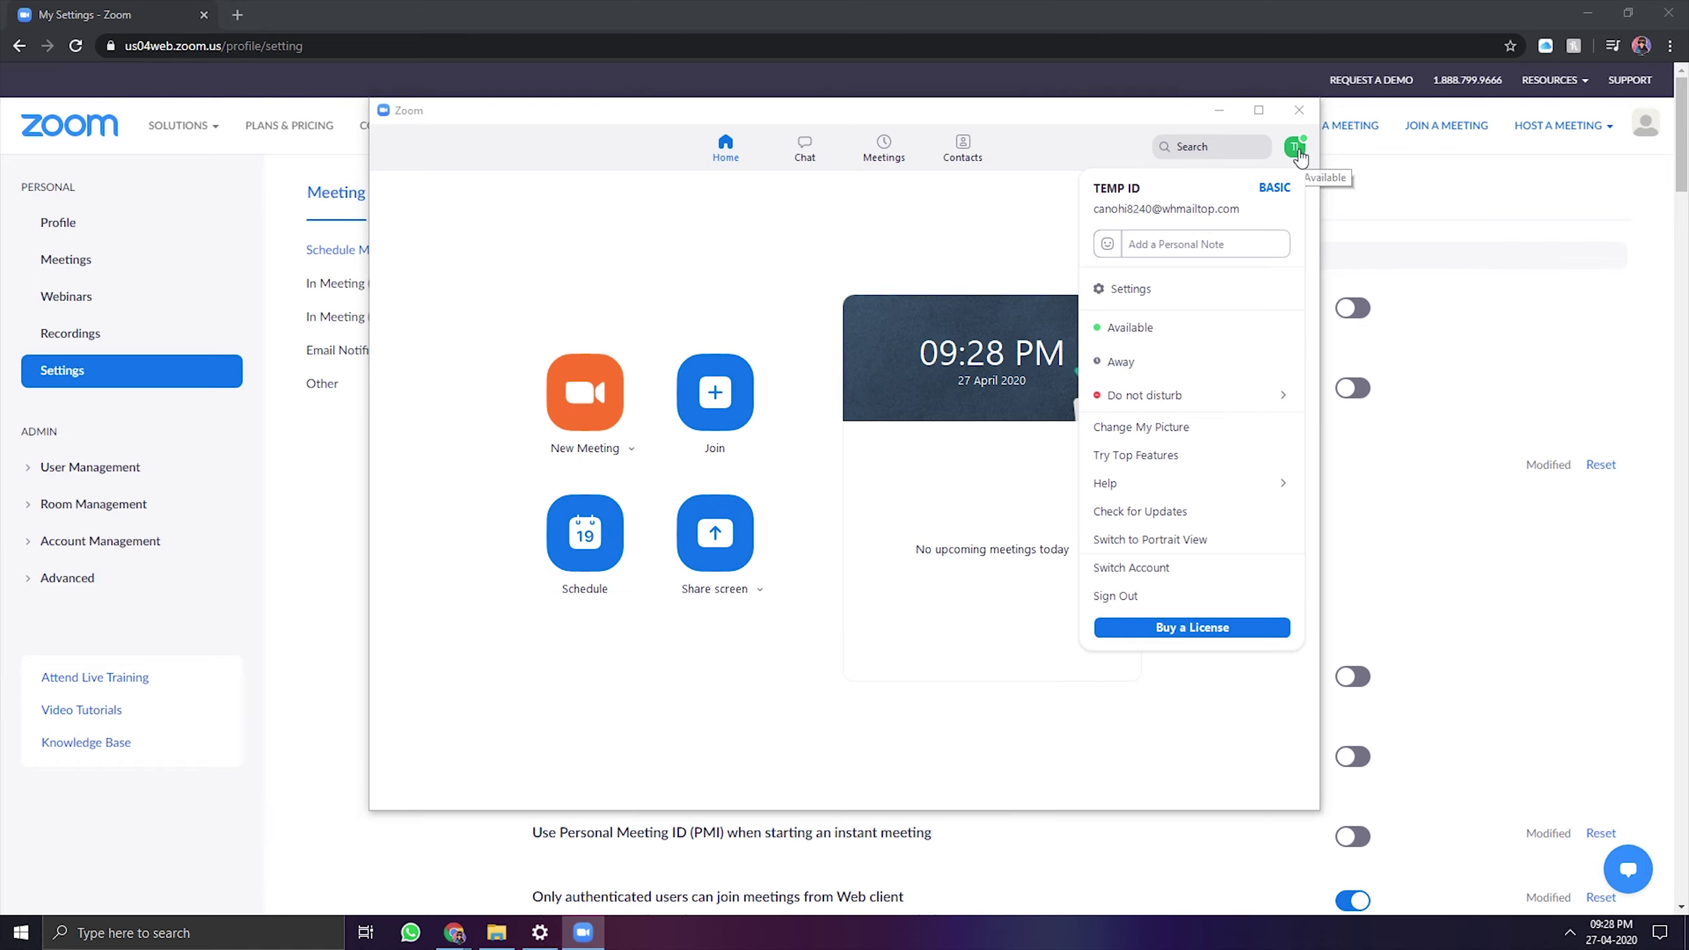
{"action": "left_click", "coordinate": [1153, 519]}
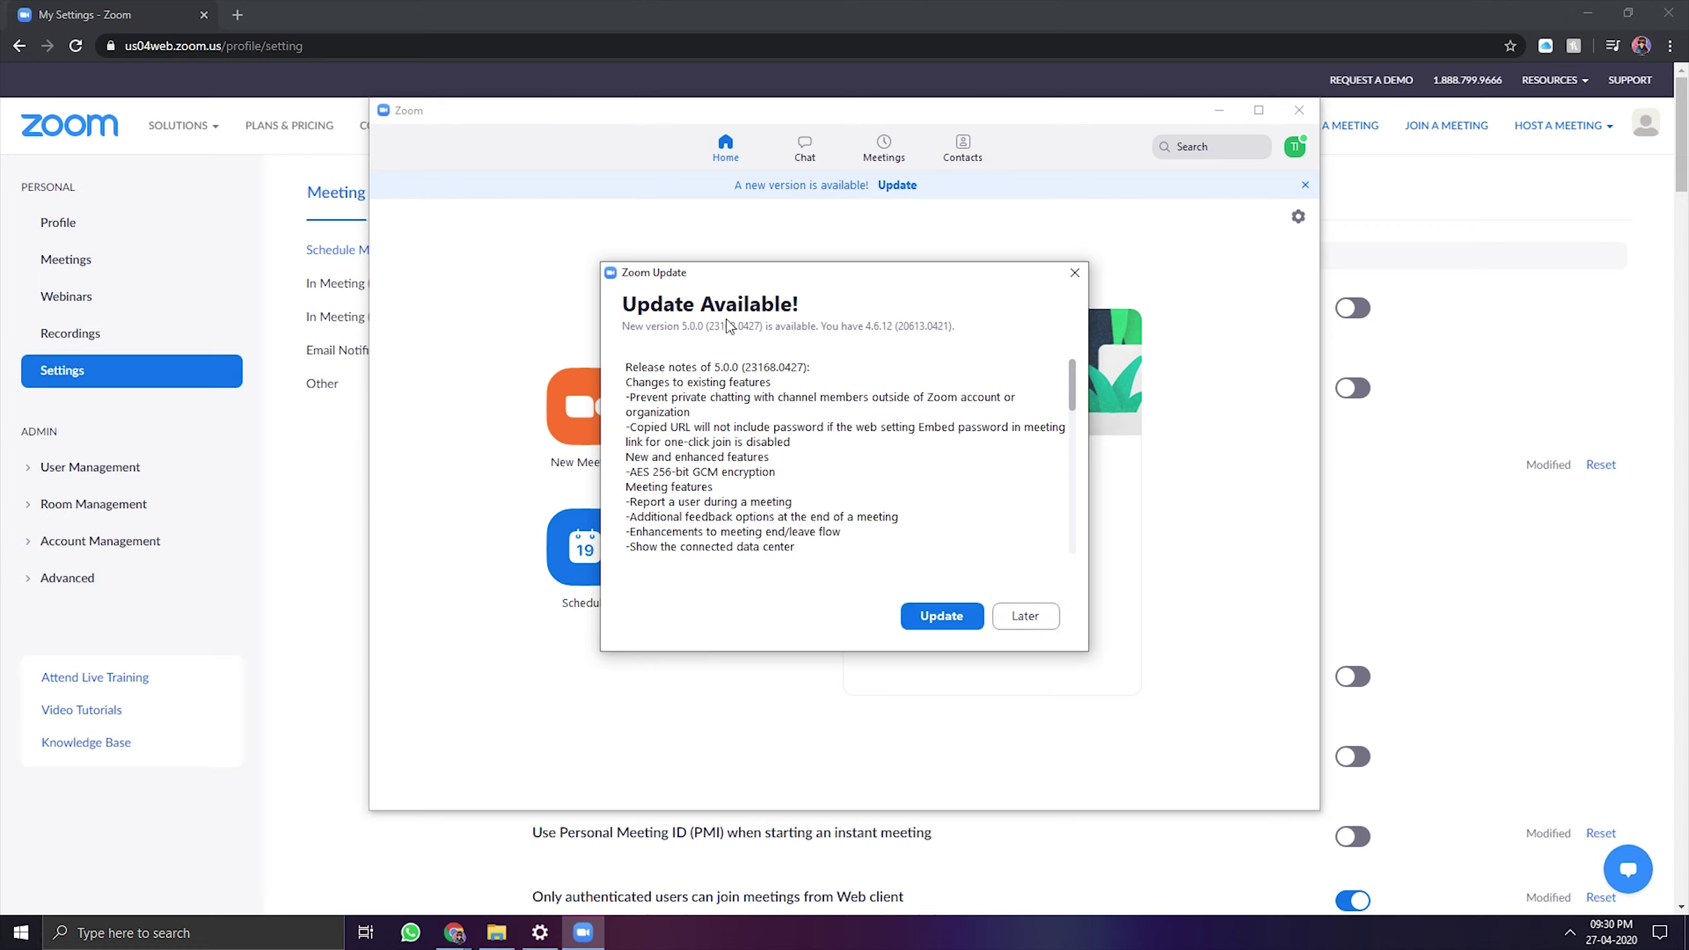
{"action": "left_click", "coordinate": [938, 626]}
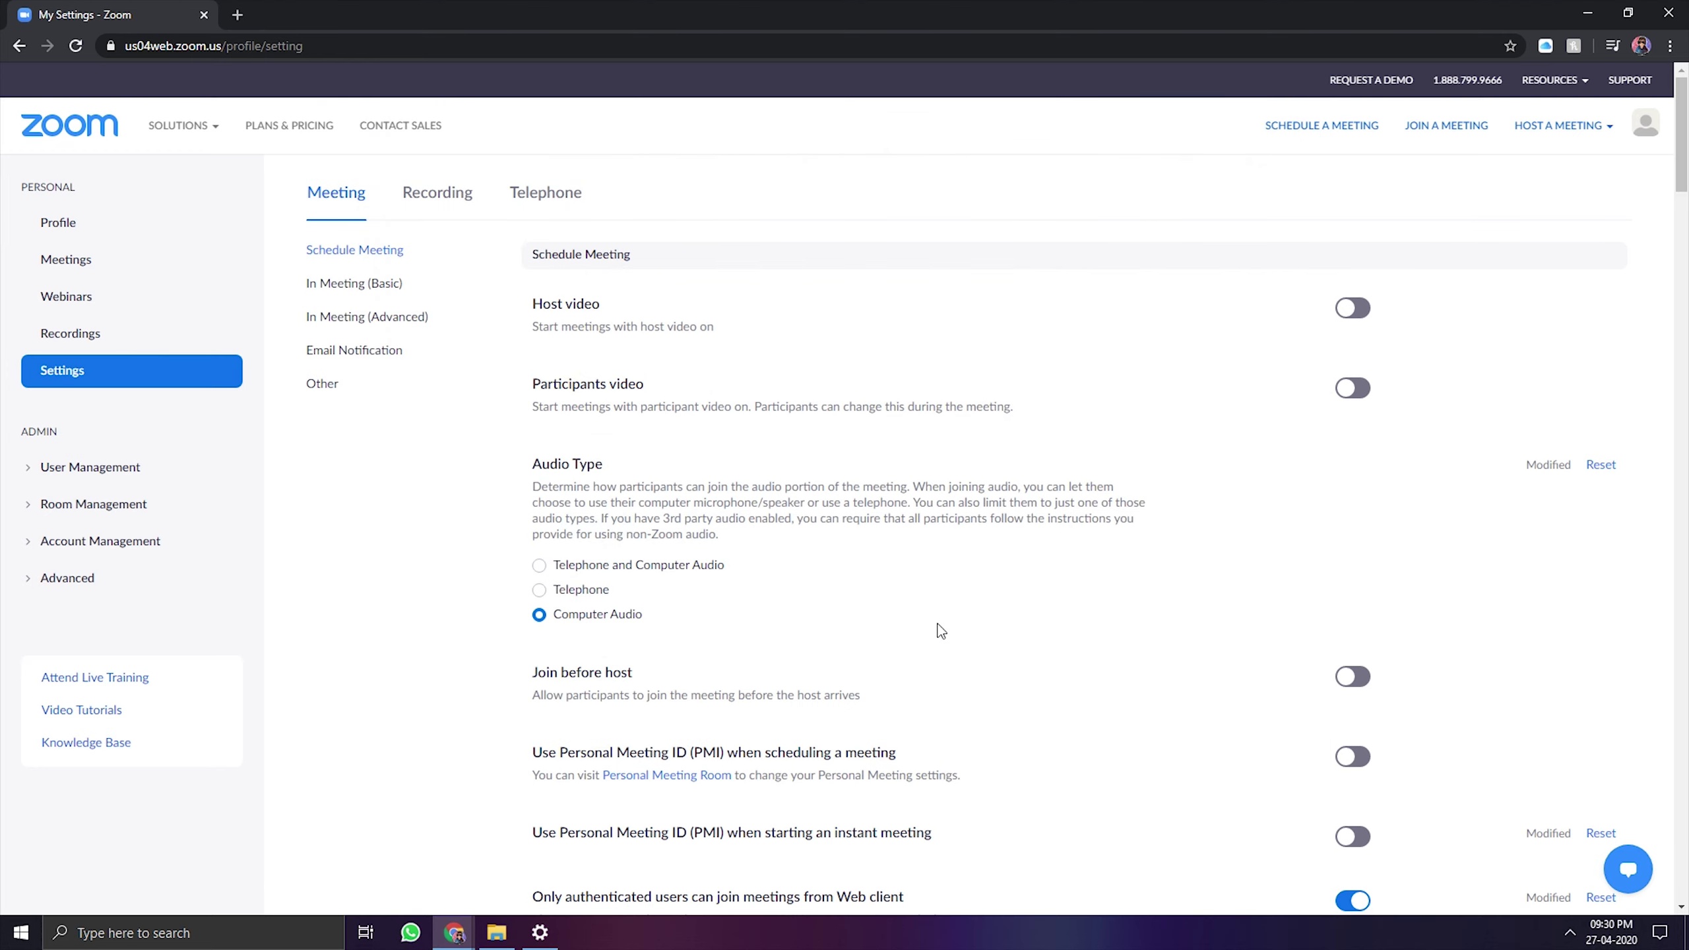
{"action": "left_click", "coordinate": [1571, 934]}
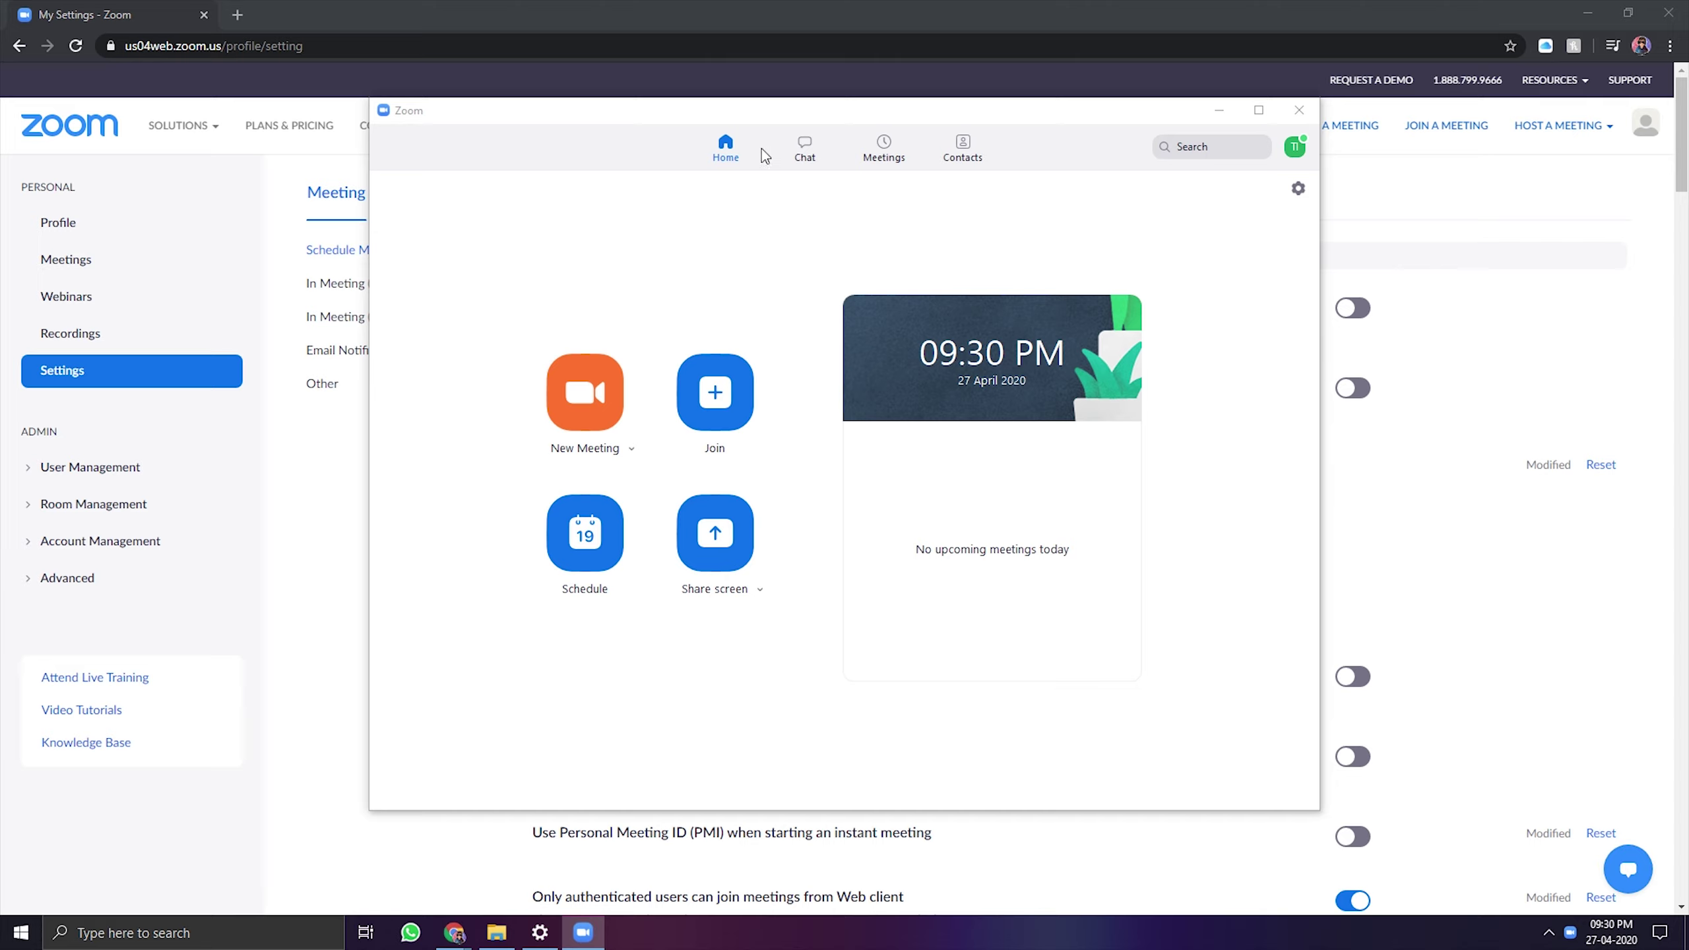
Step: Enable Waiting Room and mute participants on entry in the PMI's advanced options, then save
{"action": "left_click", "coordinate": [872, 157]}
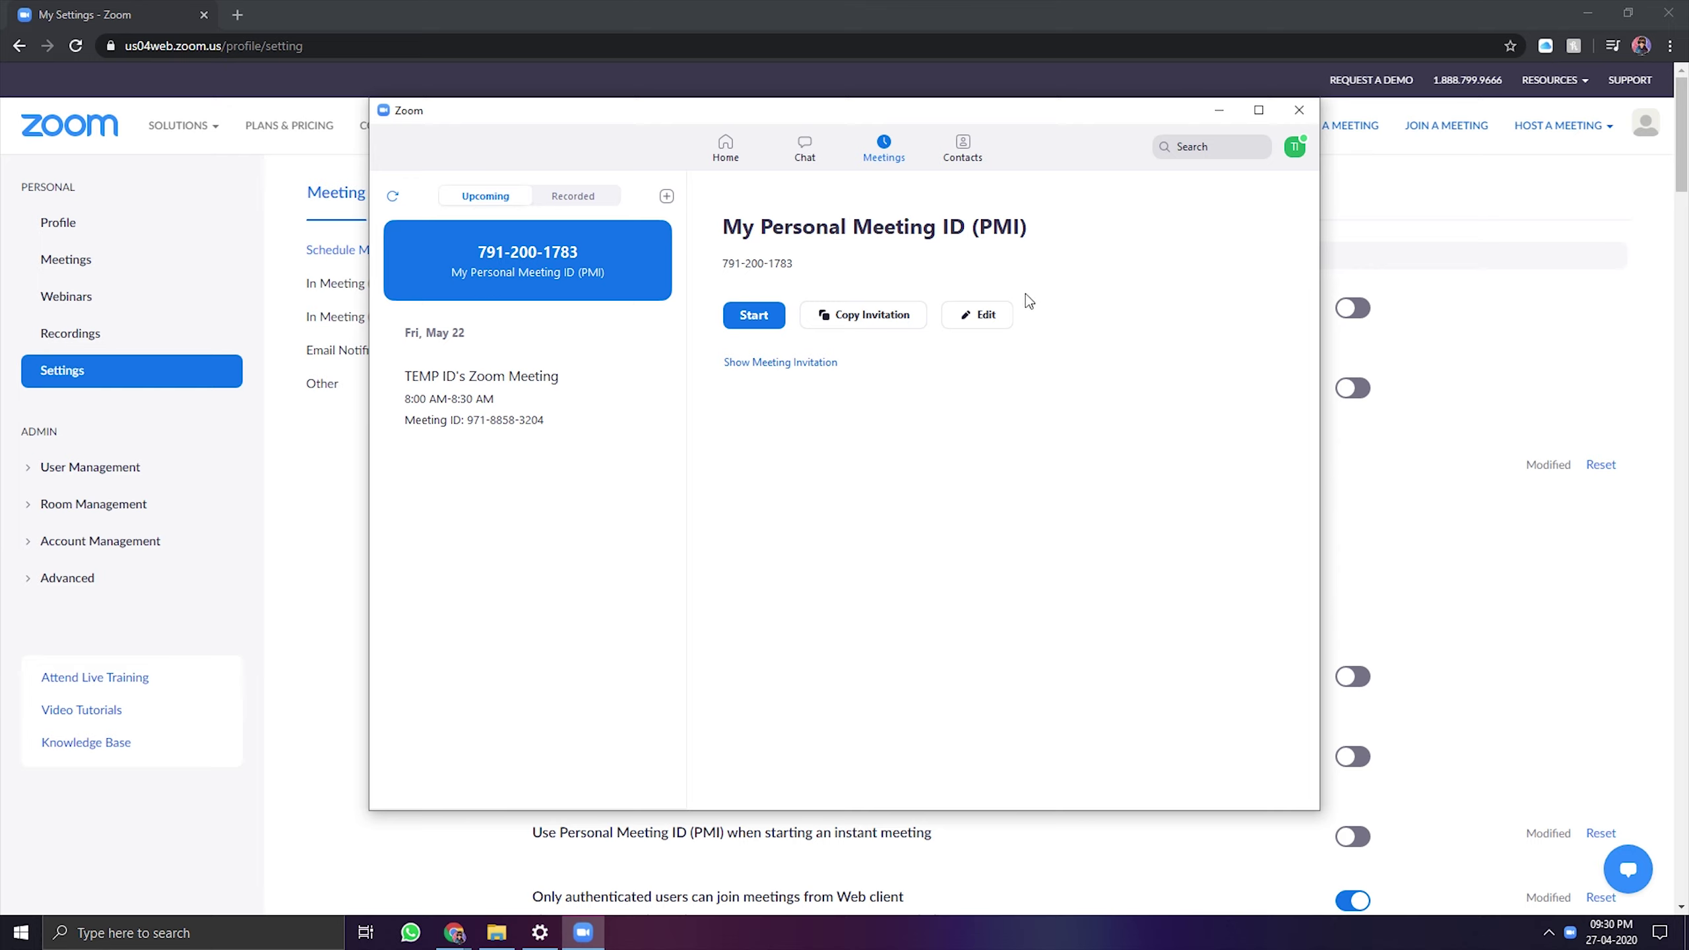
{"action": "left_click", "coordinate": [987, 324]}
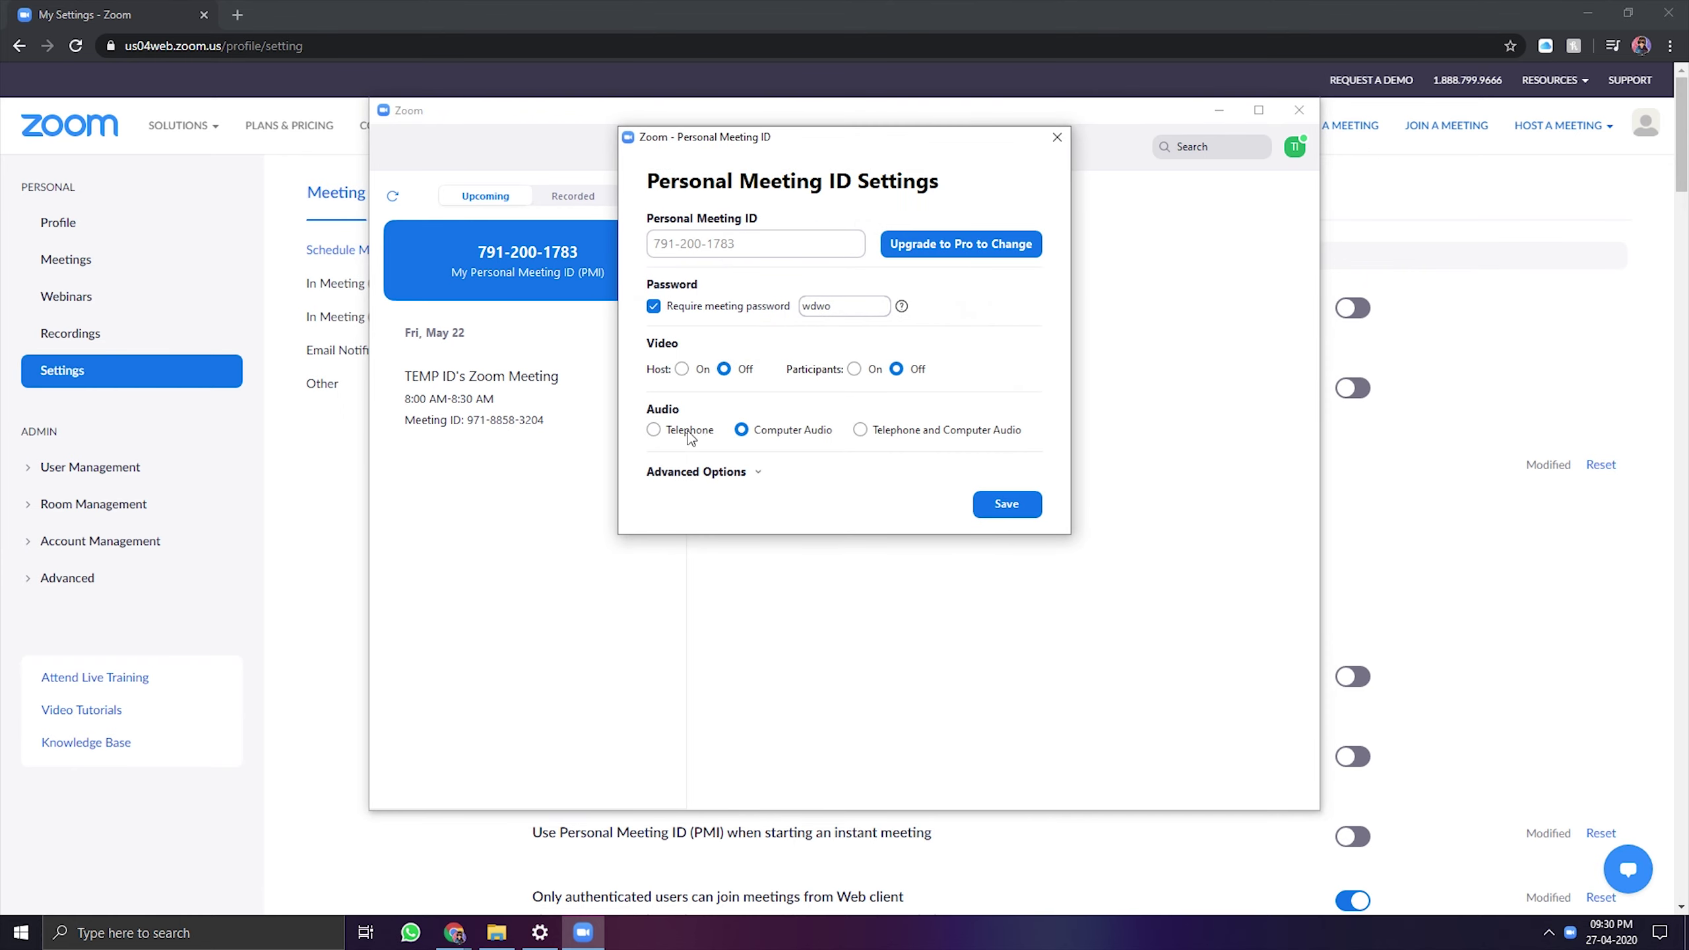
{"action": "left_click", "coordinate": [710, 474]}
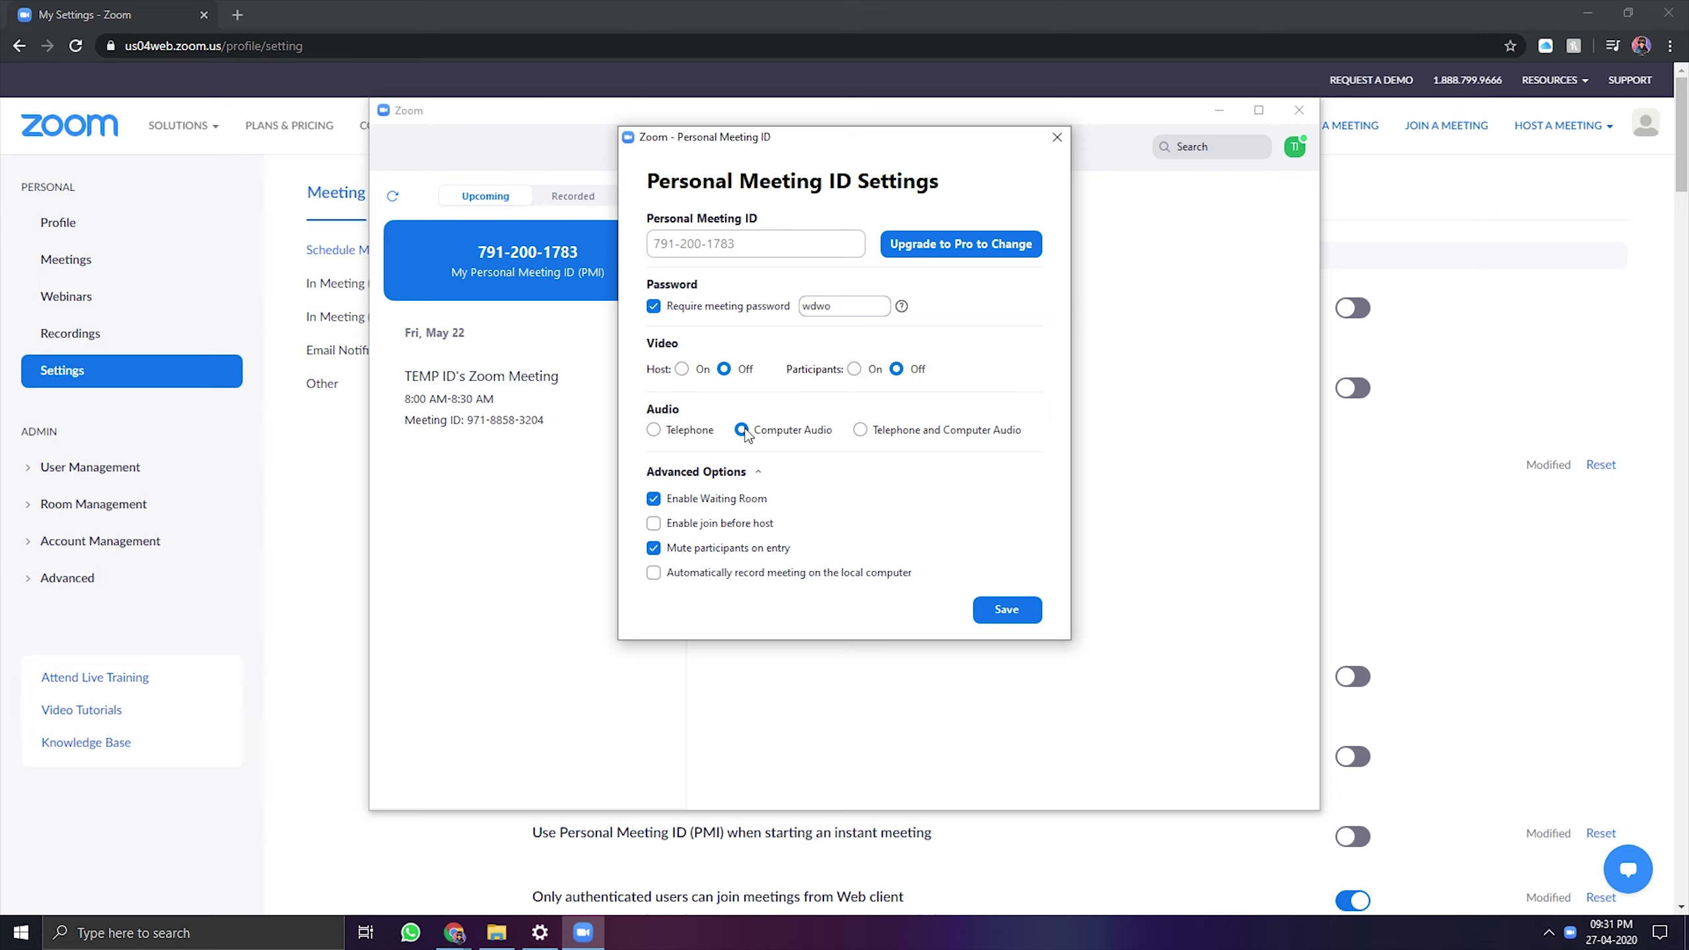
{"action": "left_click", "coordinate": [1023, 609]}
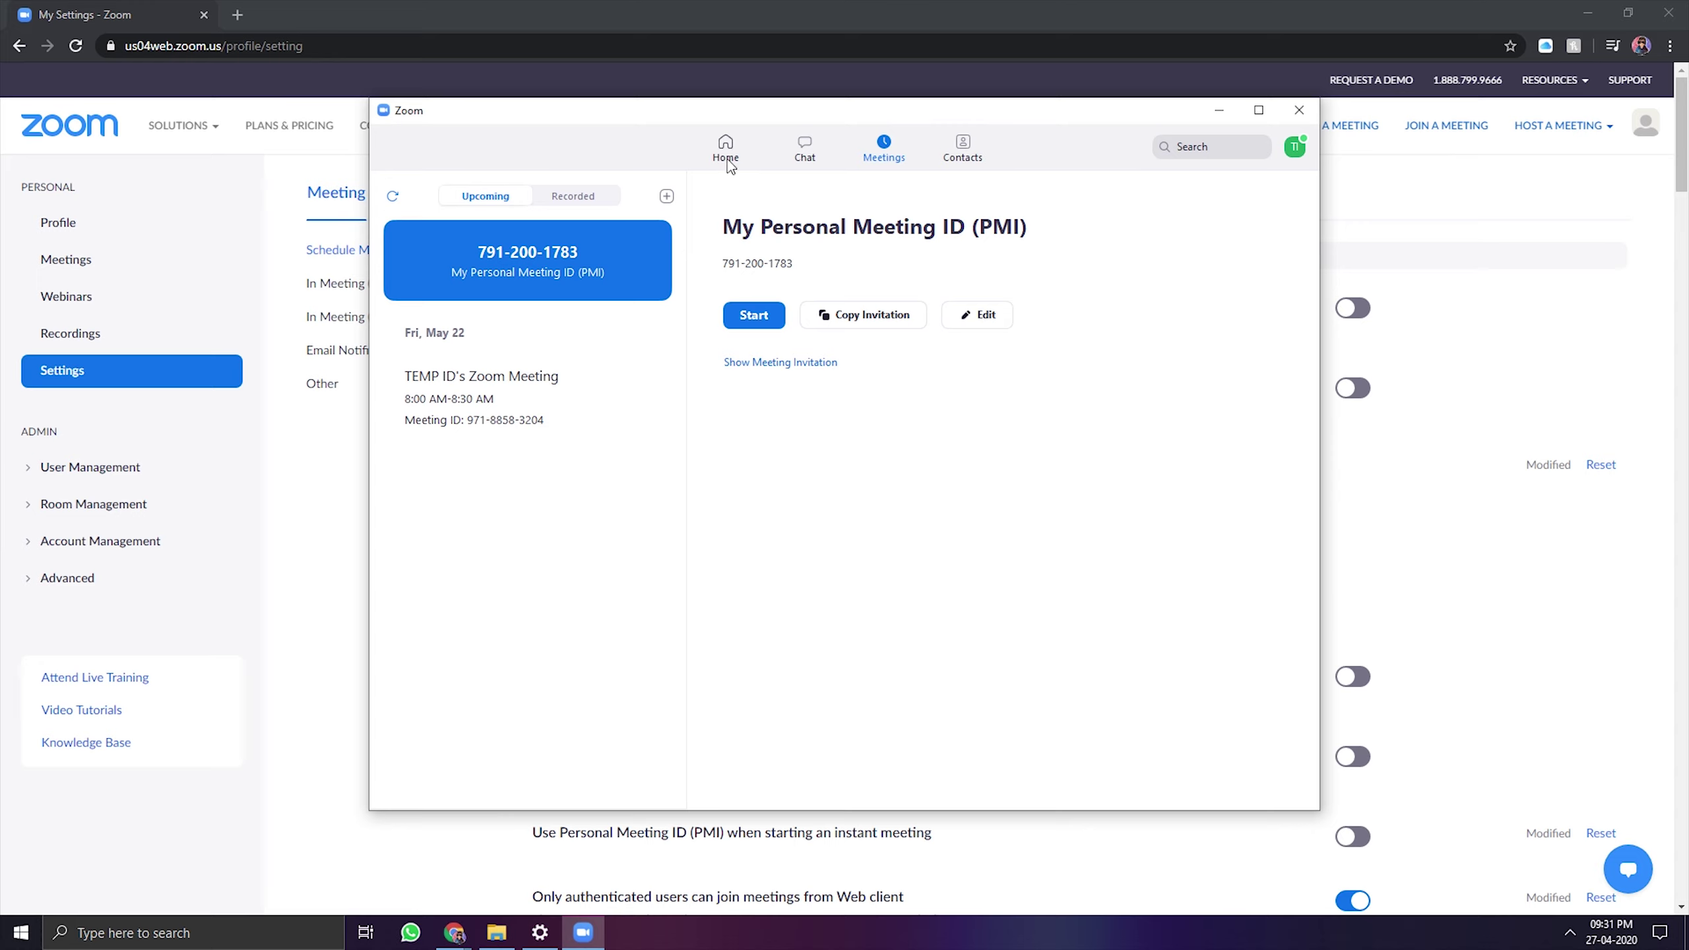
Step: Start a test instant meeting from Home and leave it
{"action": "left_click", "coordinate": [726, 147]}
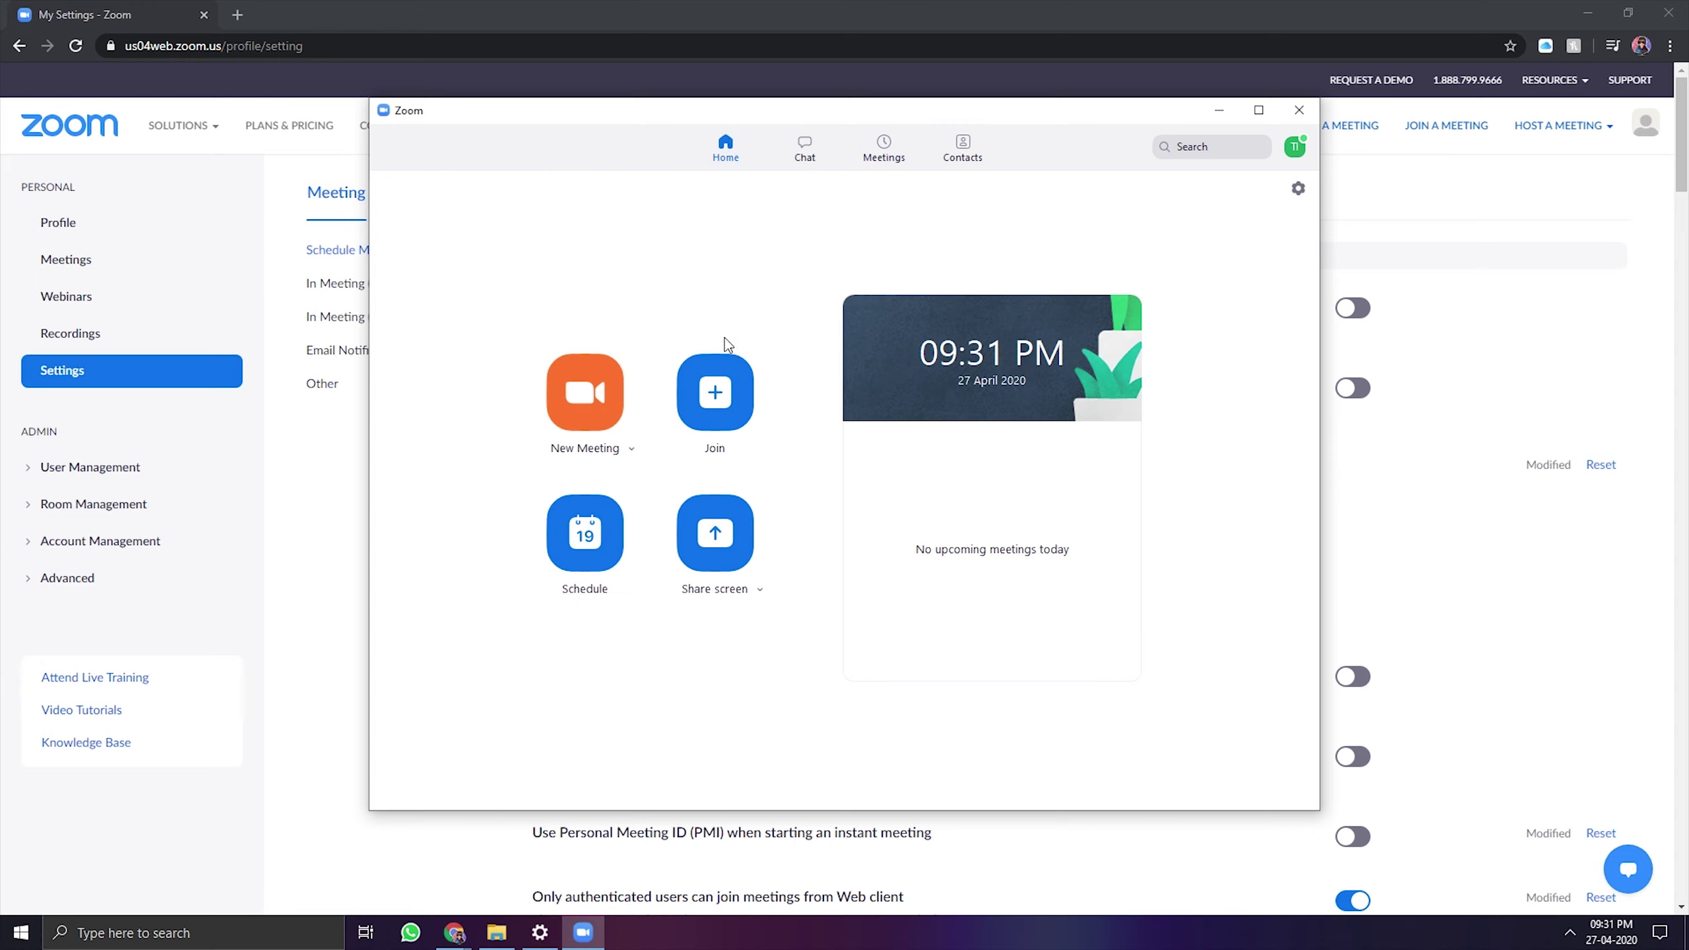
{"action": "left_click", "coordinate": [631, 450]}
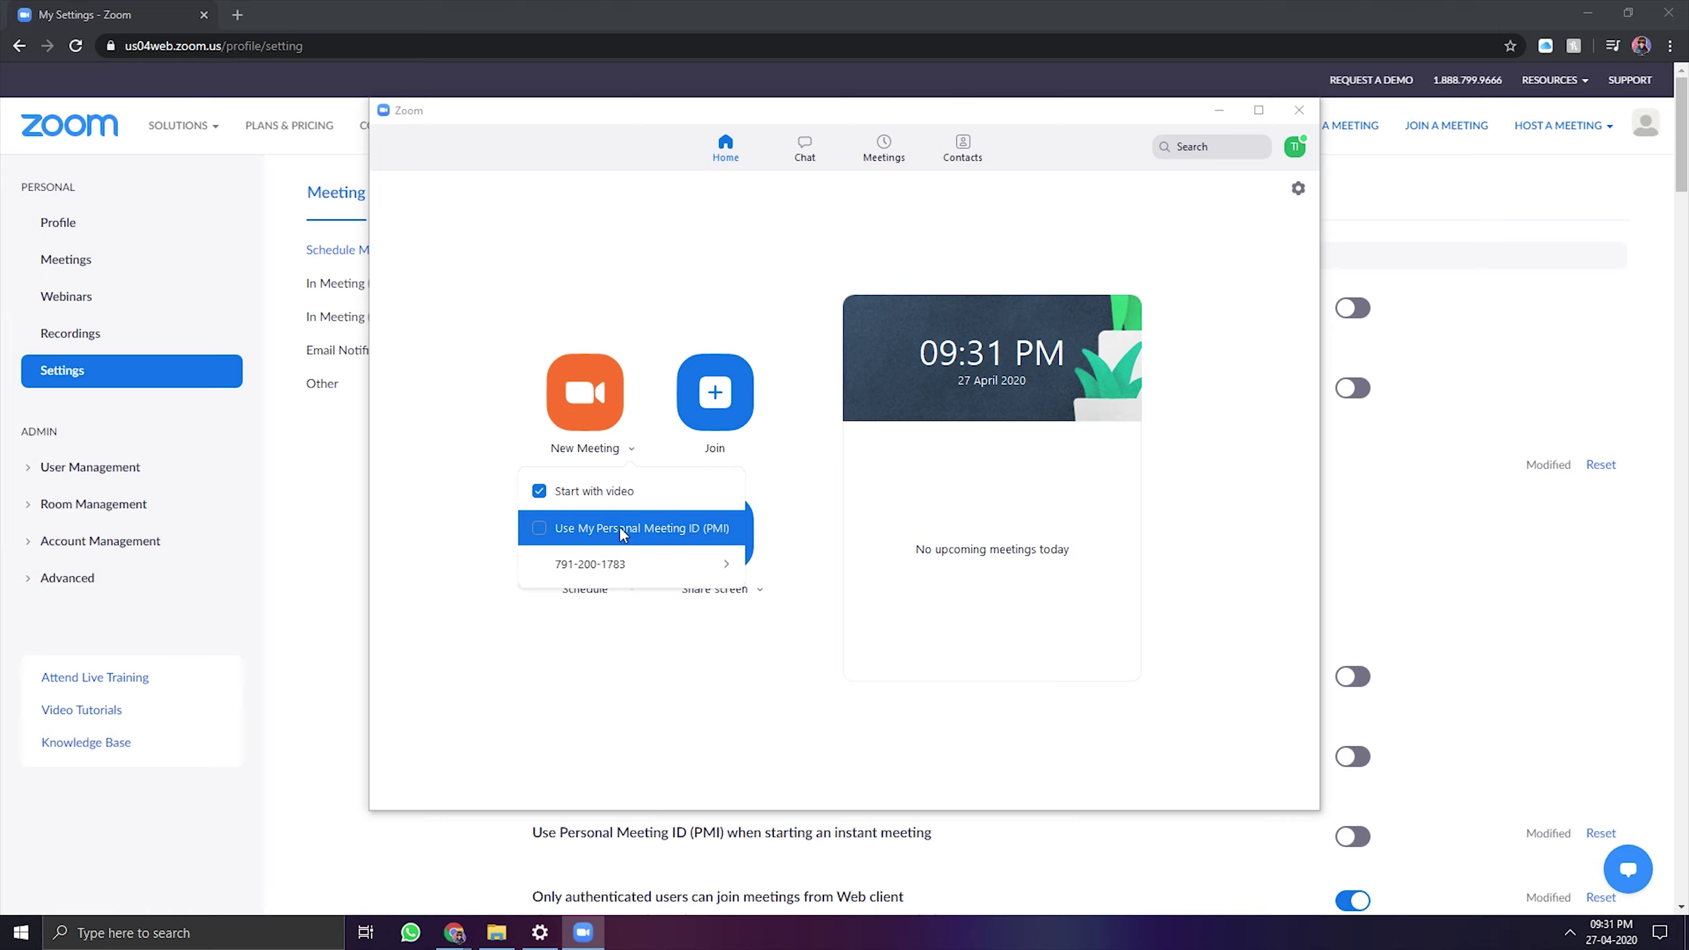
{"action": "left_click", "coordinate": [517, 420]}
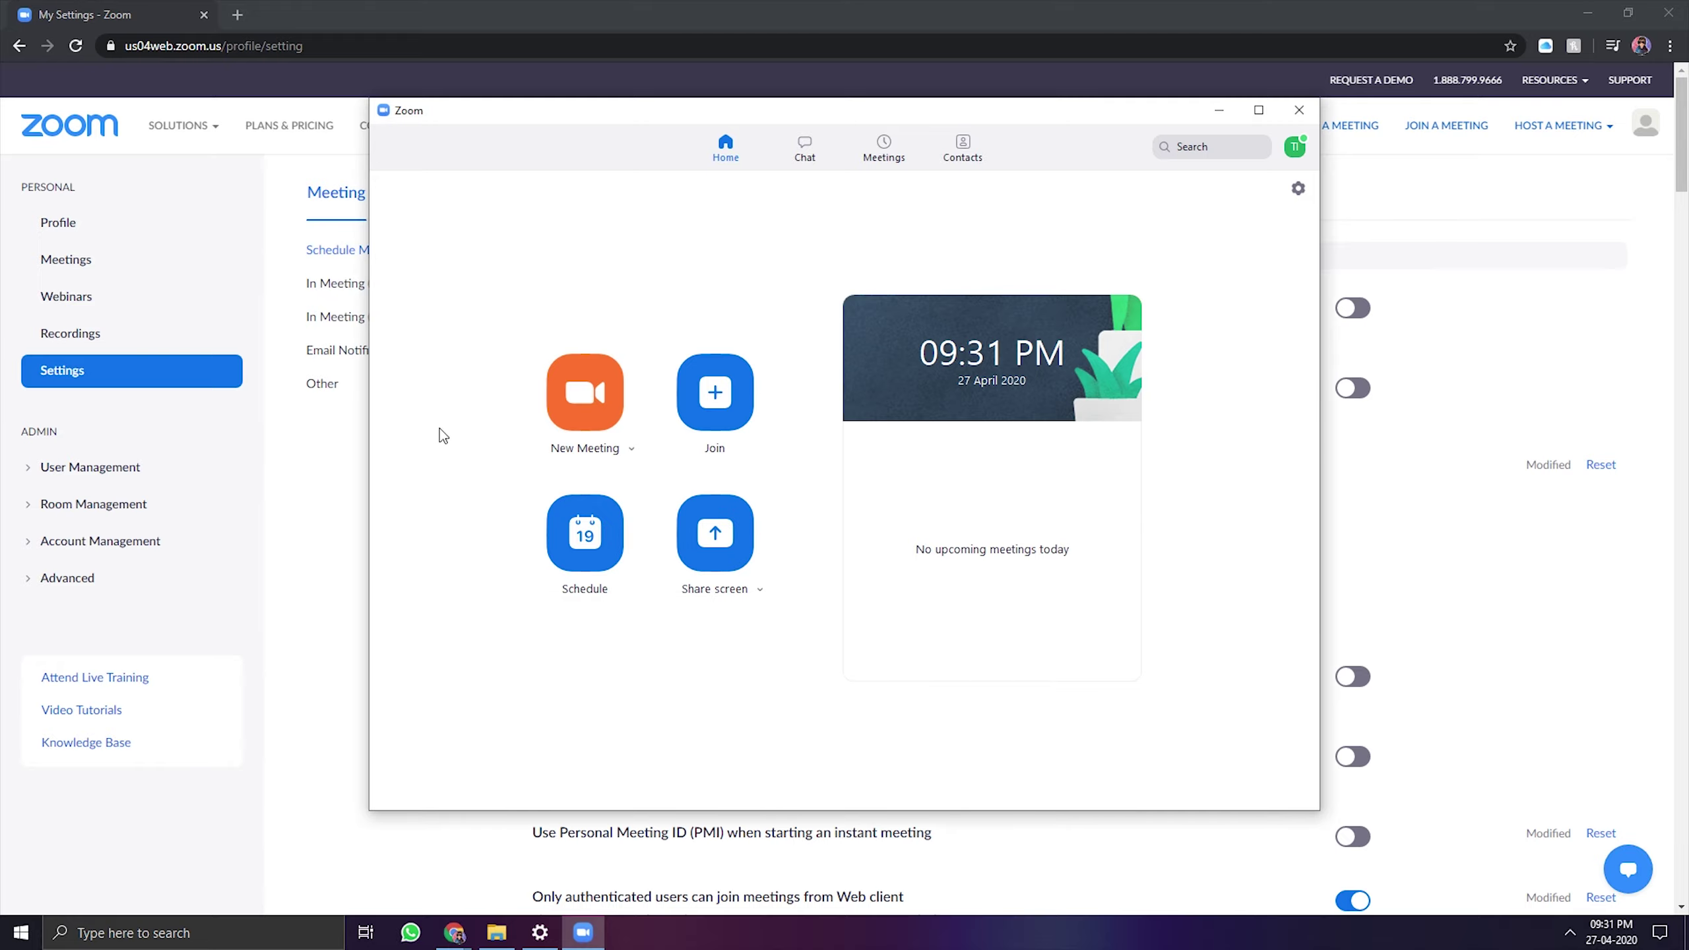
{"action": "left_click", "coordinate": [576, 391]}
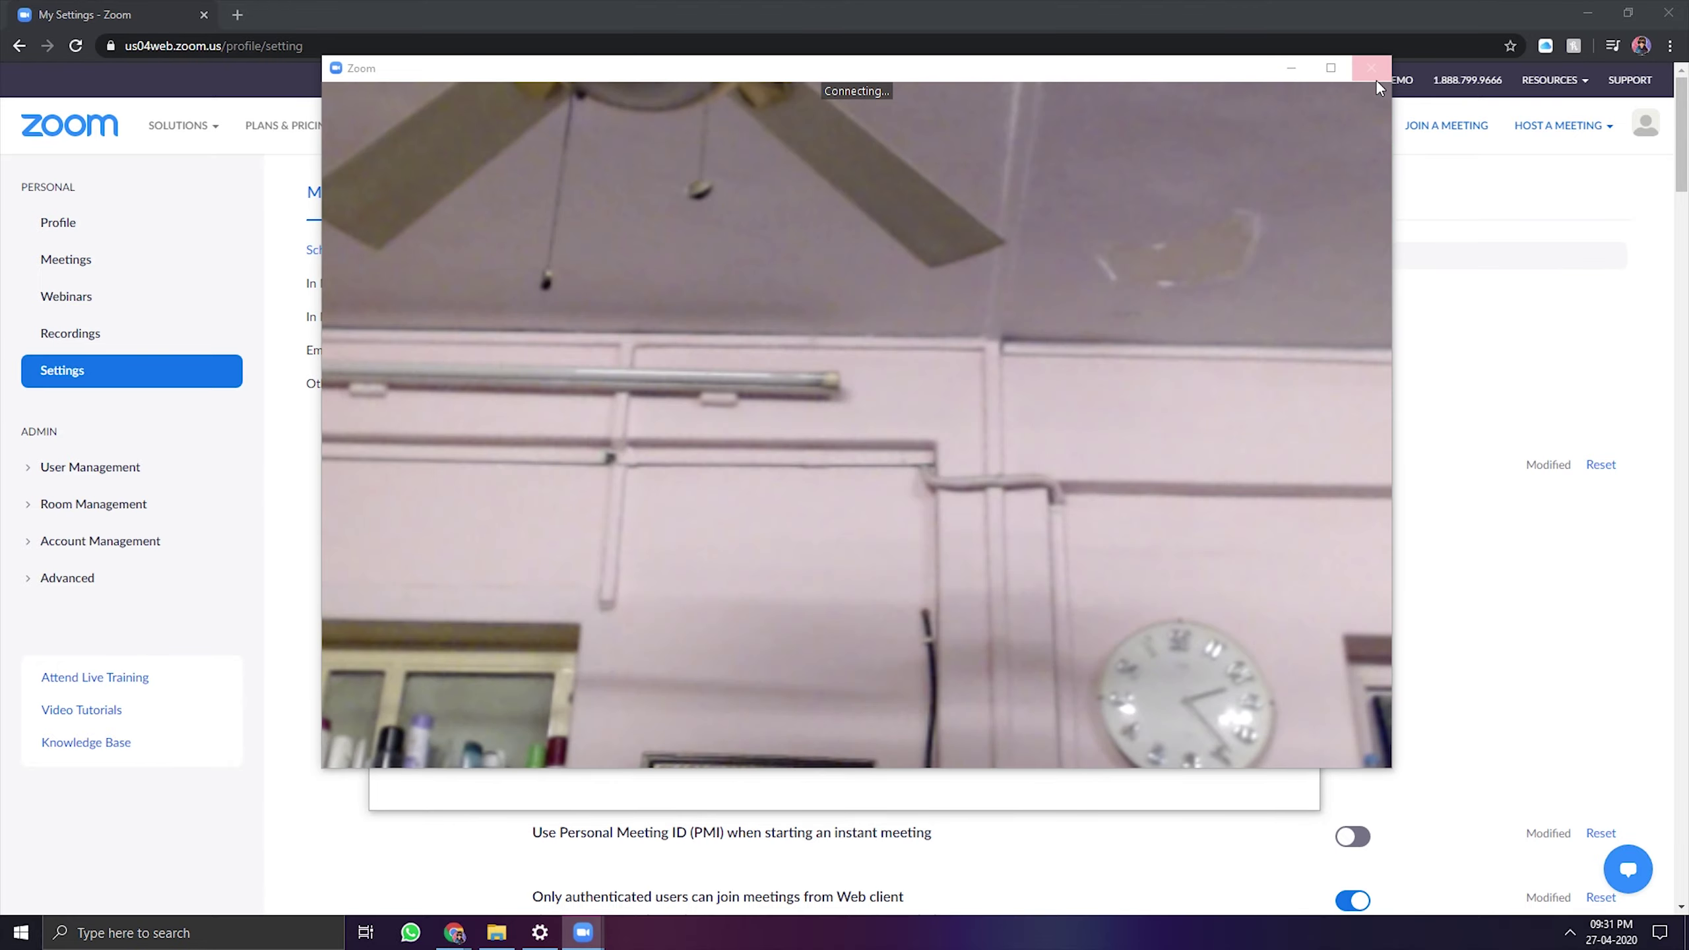
{"action": "left_click", "coordinate": [1374, 75]}
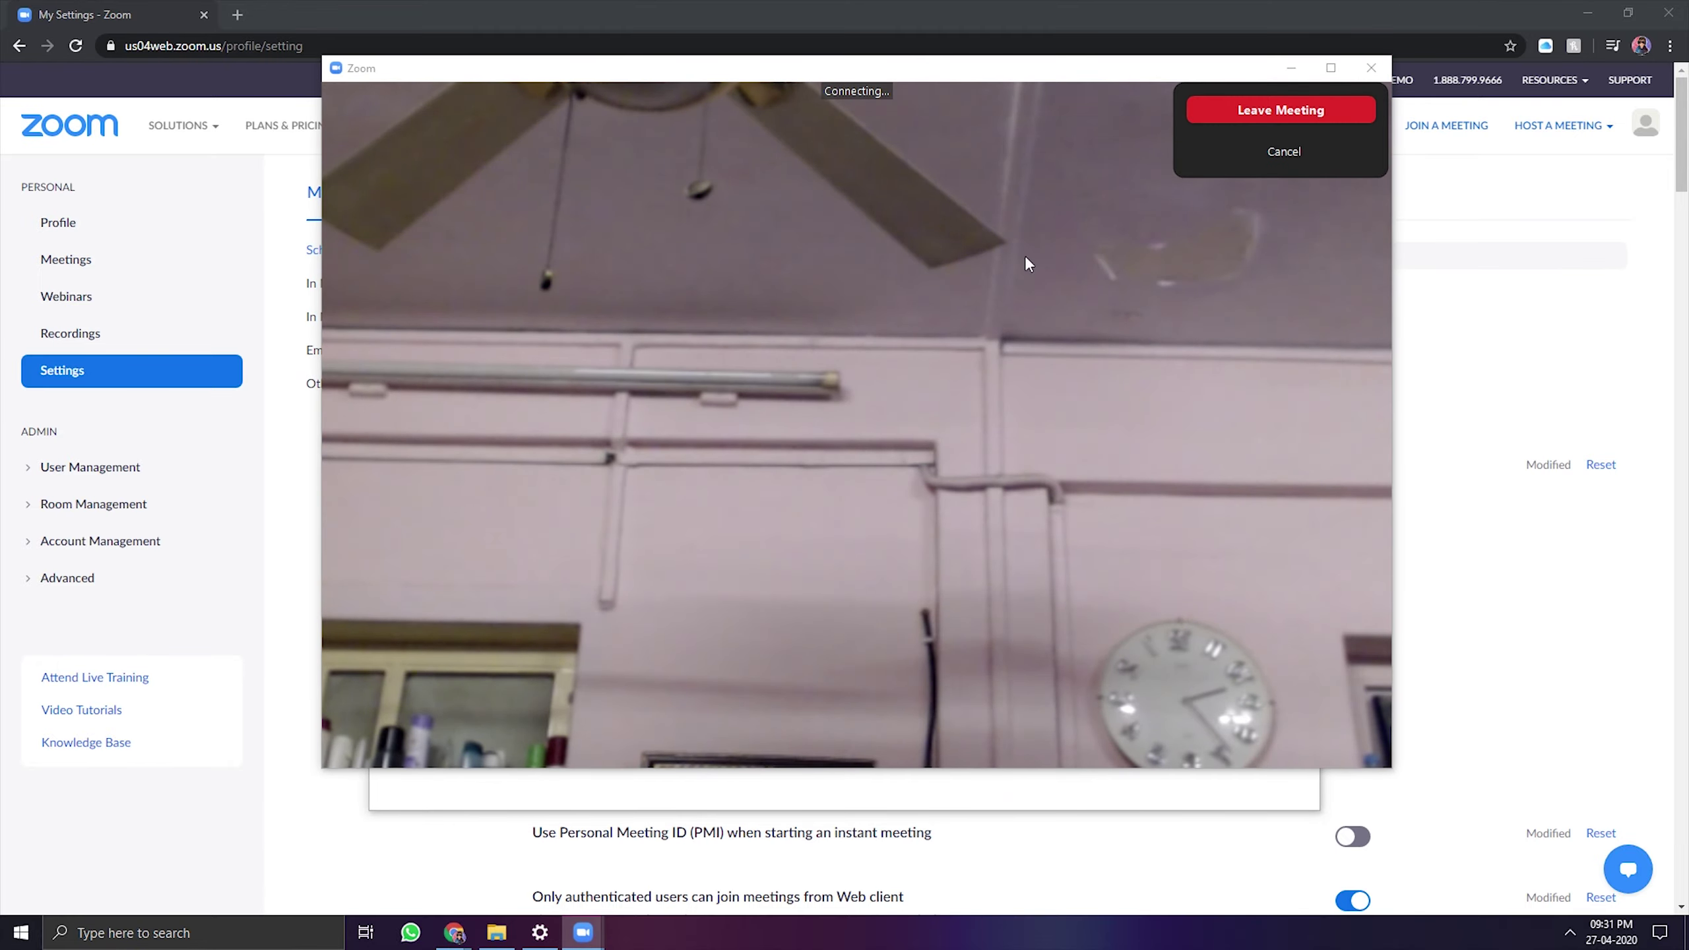
{"action": "left_click", "coordinate": [1307, 113]}
Step: Uncheck 'Start with video' in the New Meeting options
{"action": "left_click", "coordinate": [629, 447]}
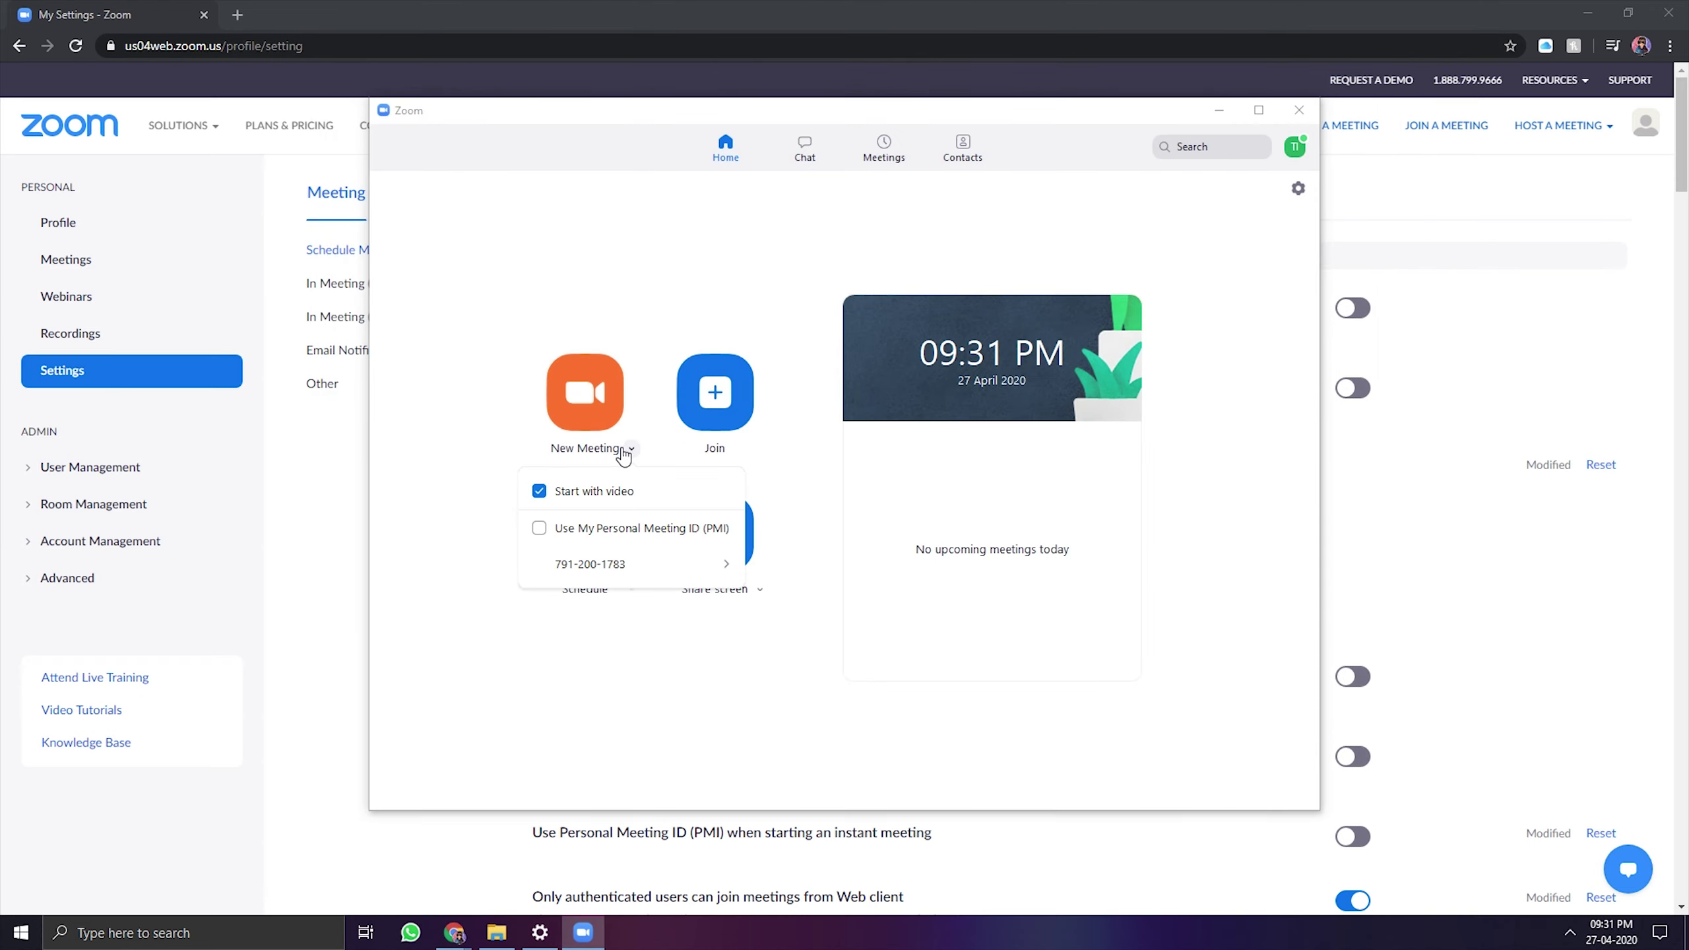
{"action": "left_click", "coordinate": [579, 499]}
{"action": "left_click", "coordinate": [459, 473]}
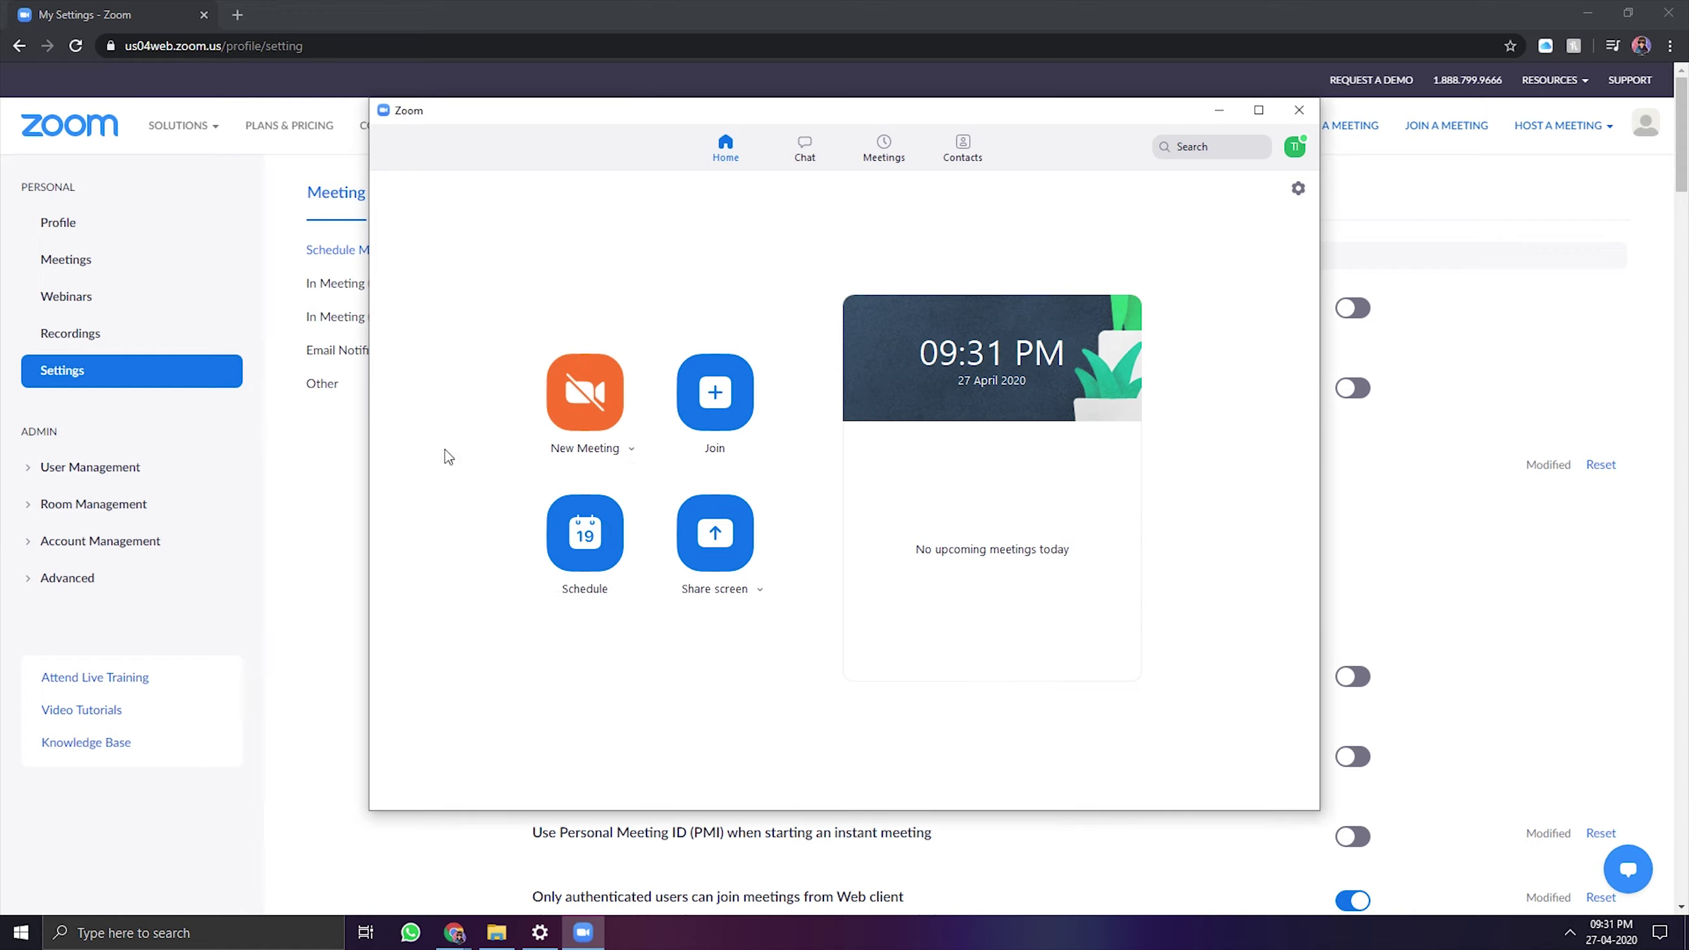
Step: Start a new meeting without video and choose Lock Meeting from the Security menu
{"action": "left_click", "coordinate": [584, 373]}
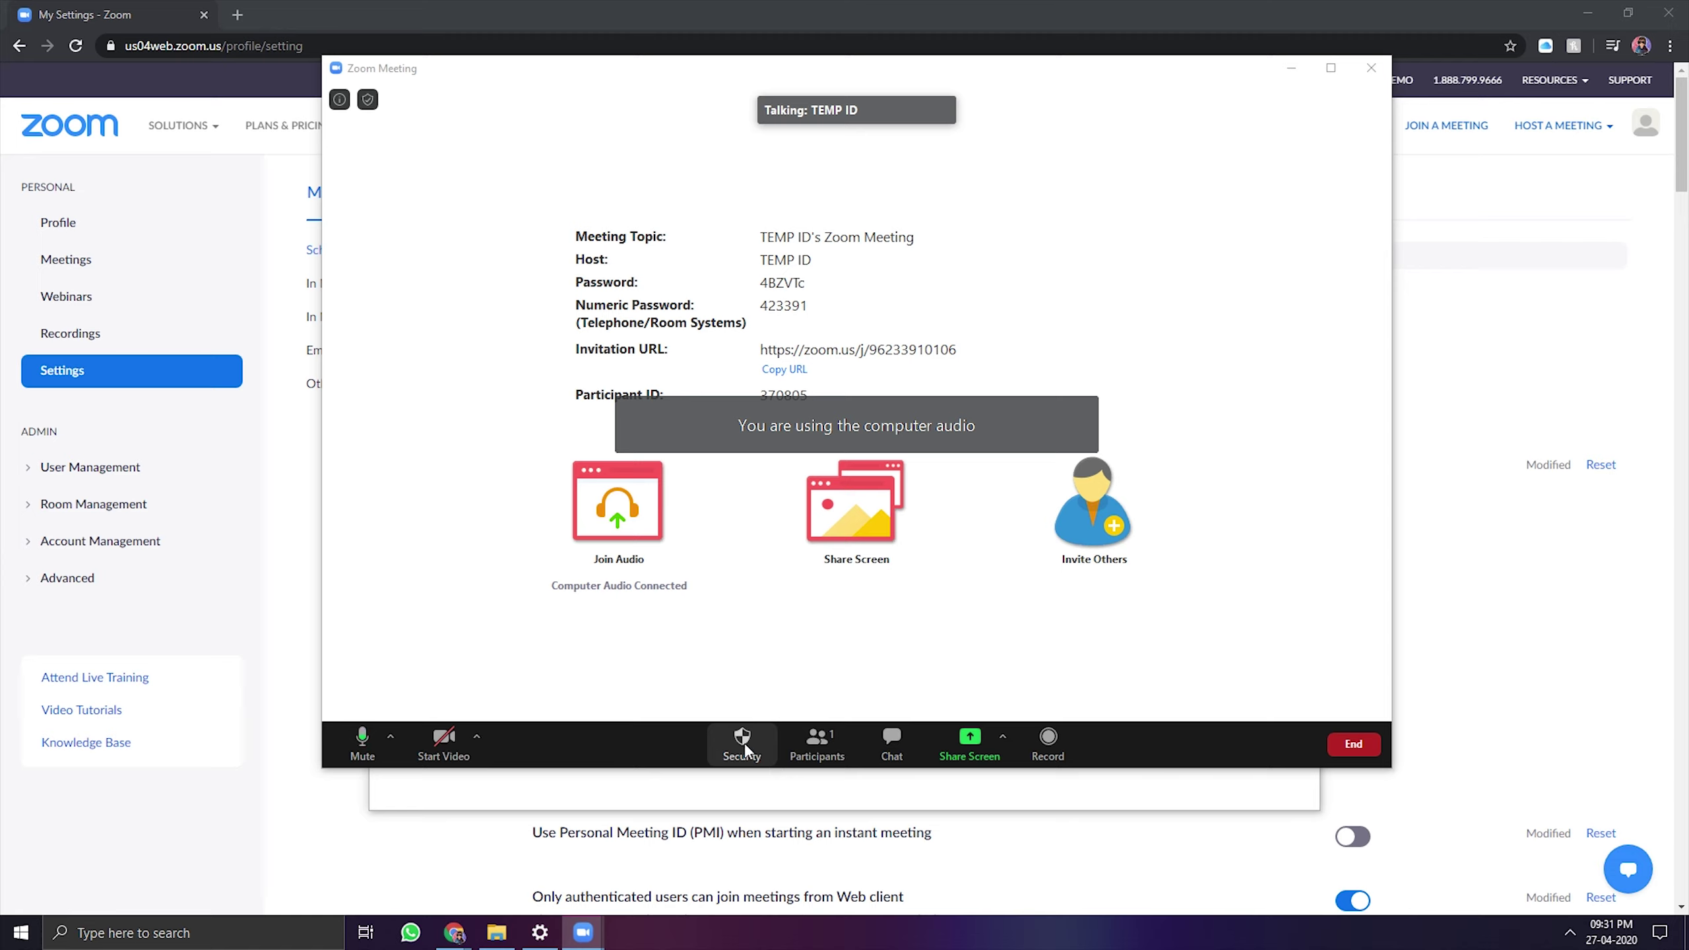
{"action": "left_click", "coordinate": [743, 745]}
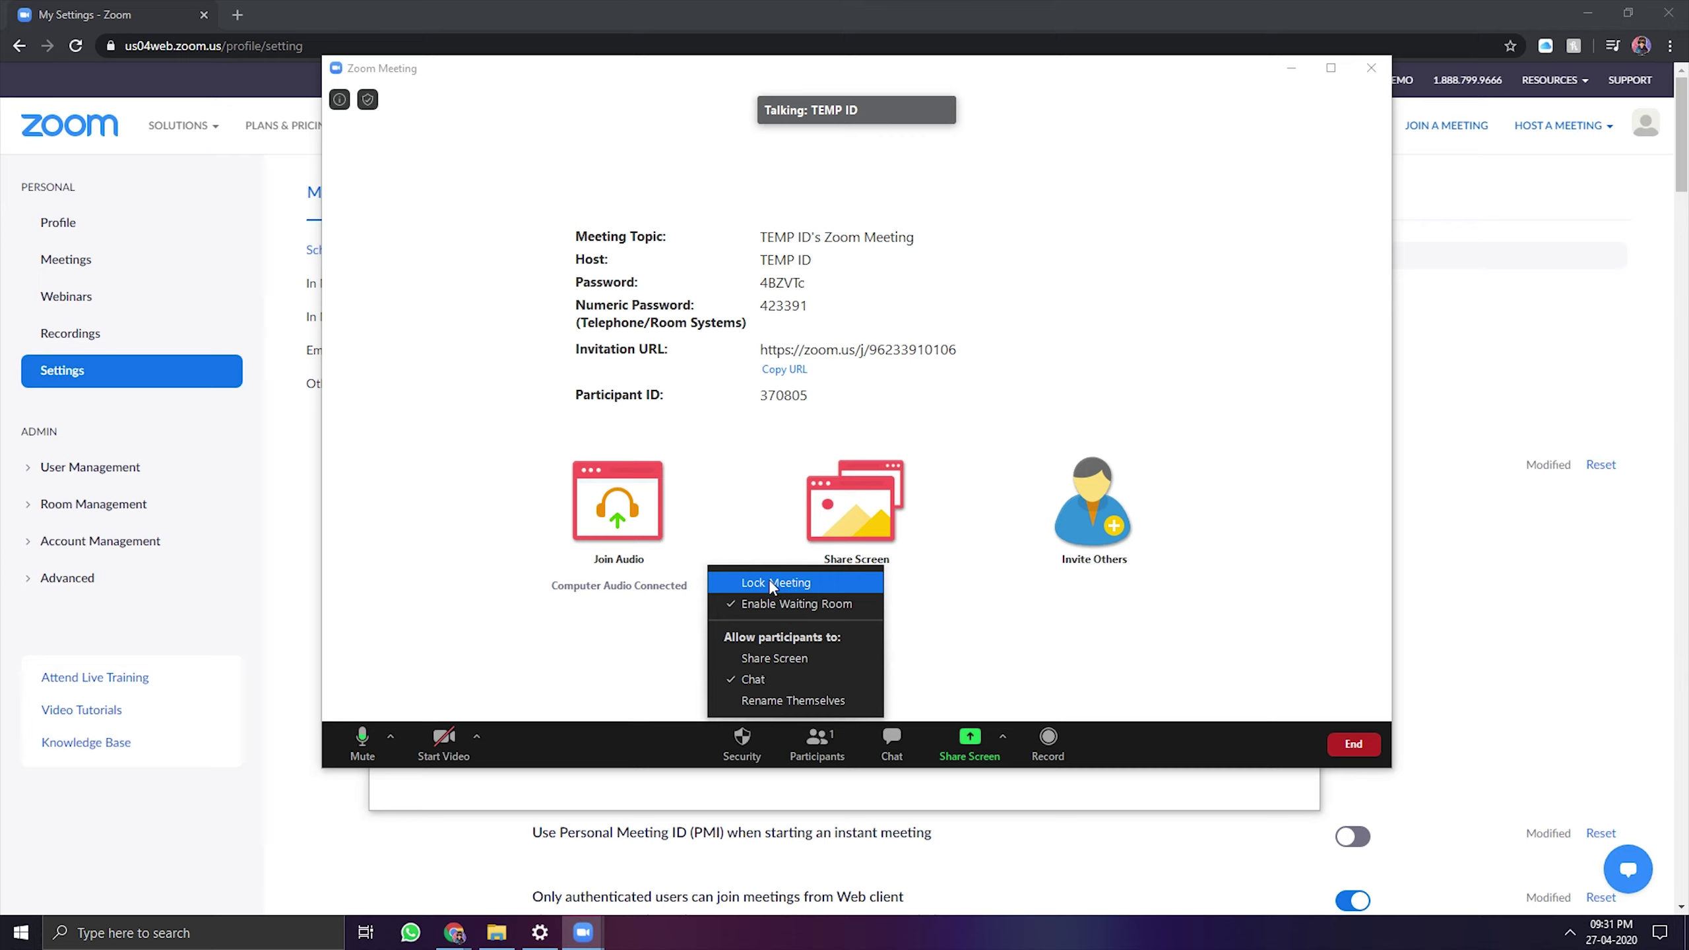
{"action": "left_click", "coordinate": [769, 583]}
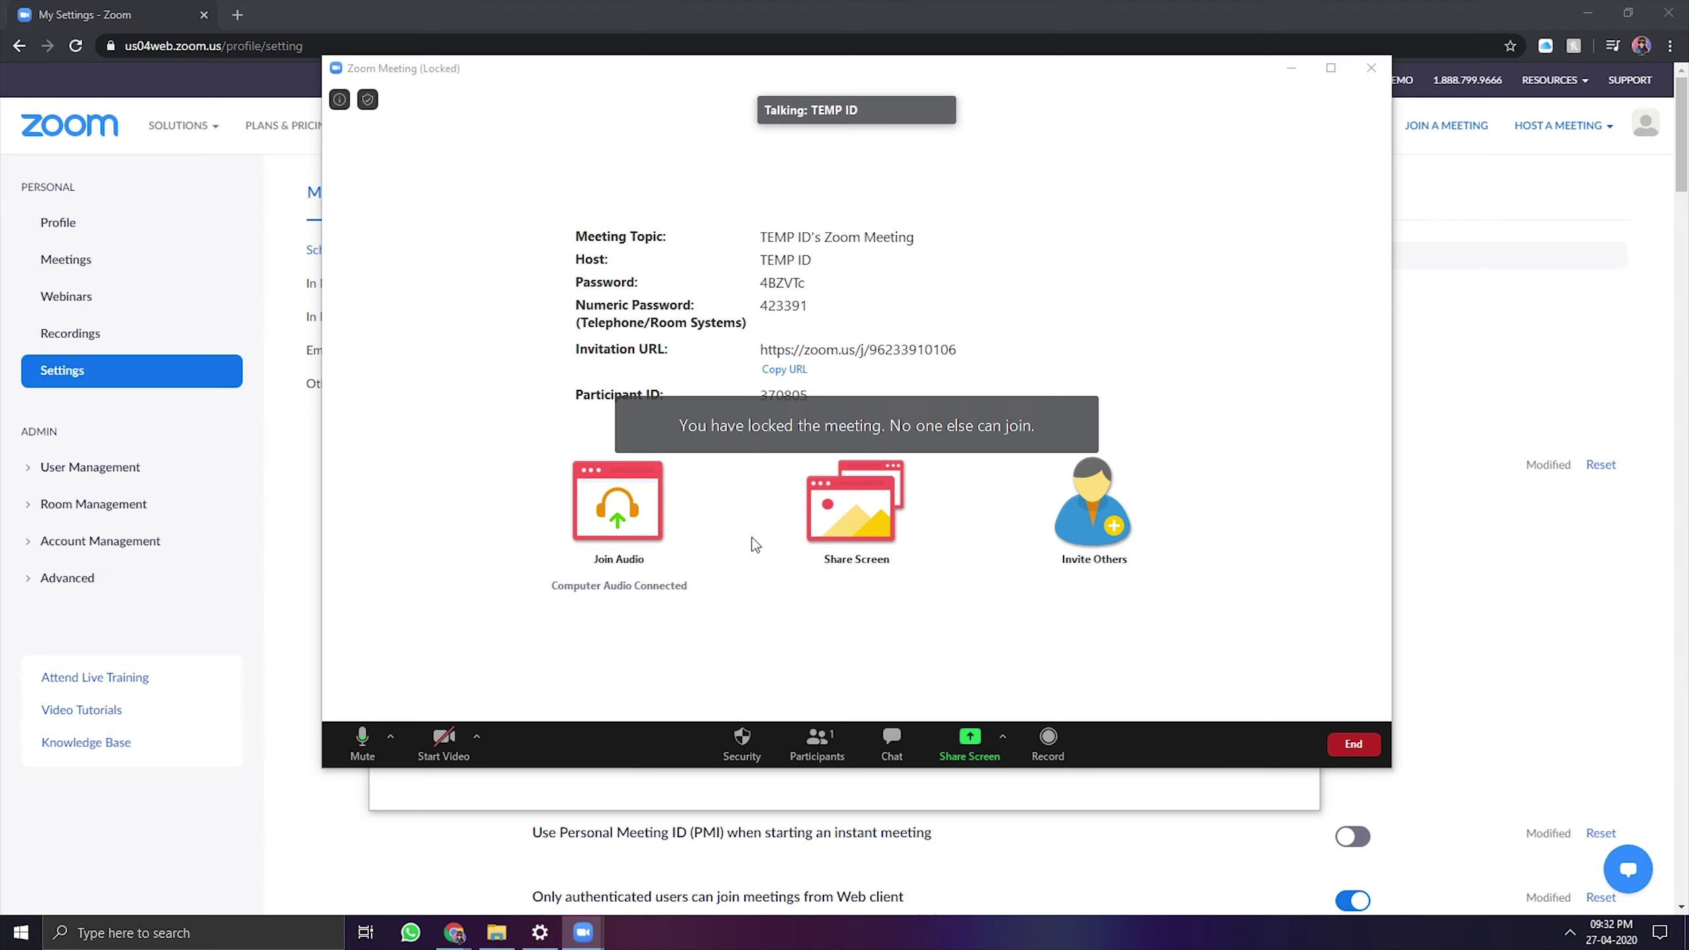
{"action": "left_click", "coordinate": [477, 736]}
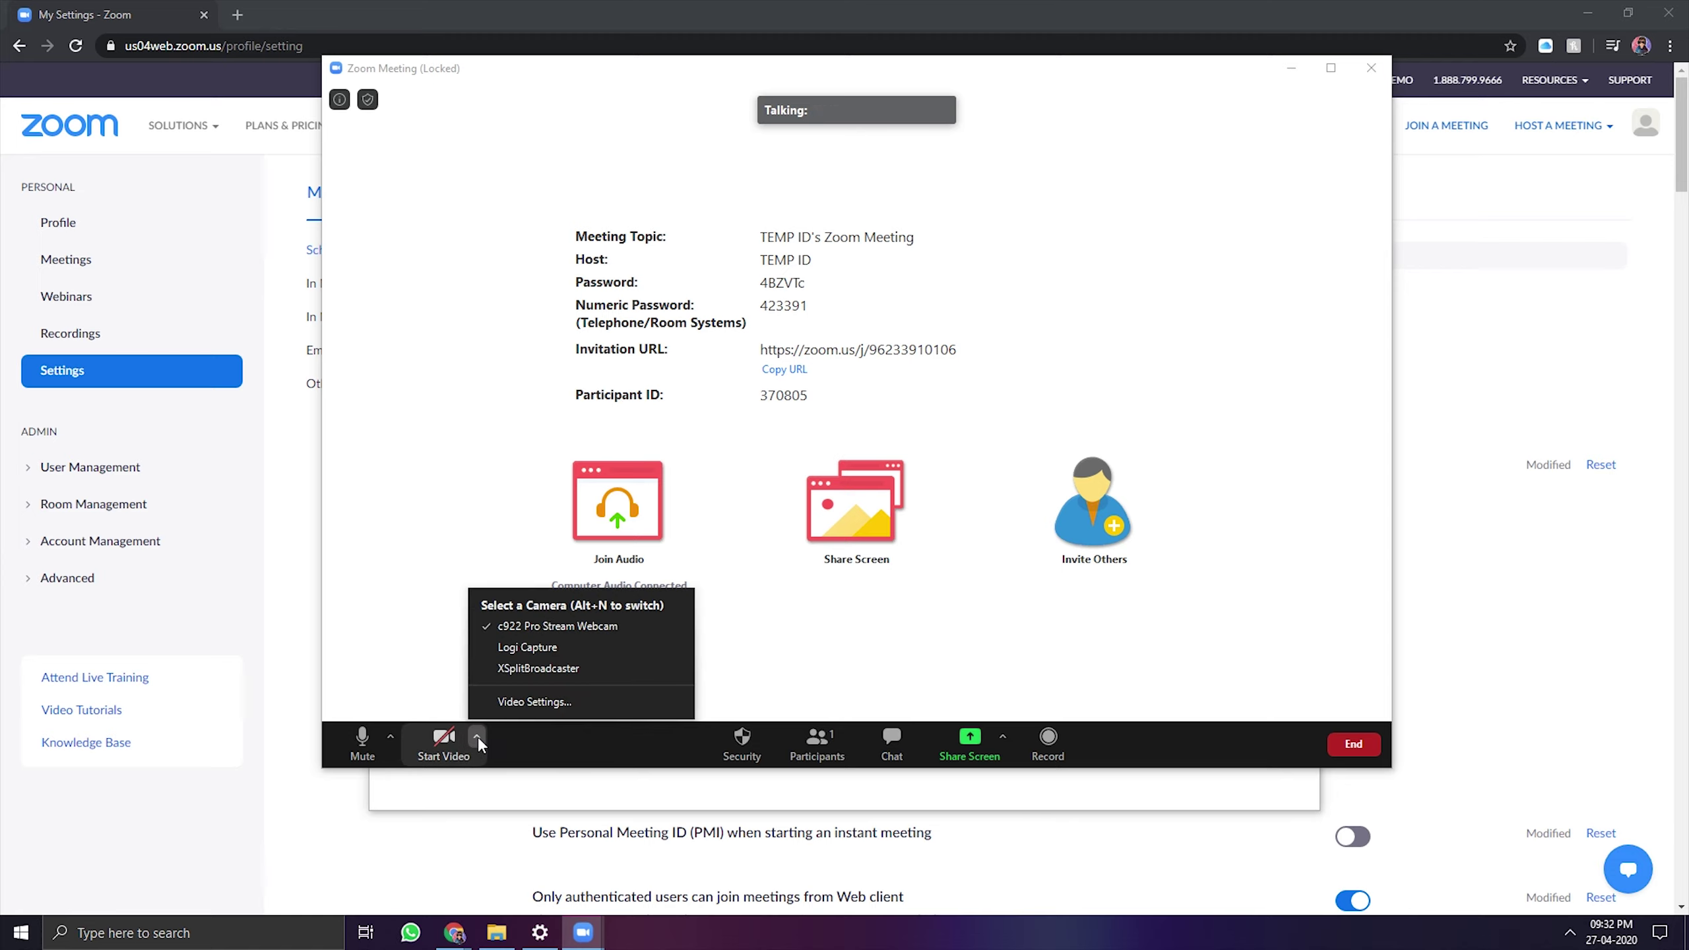
{"action": "left_click", "coordinate": [477, 736]}
{"action": "left_click", "coordinate": [477, 736]}
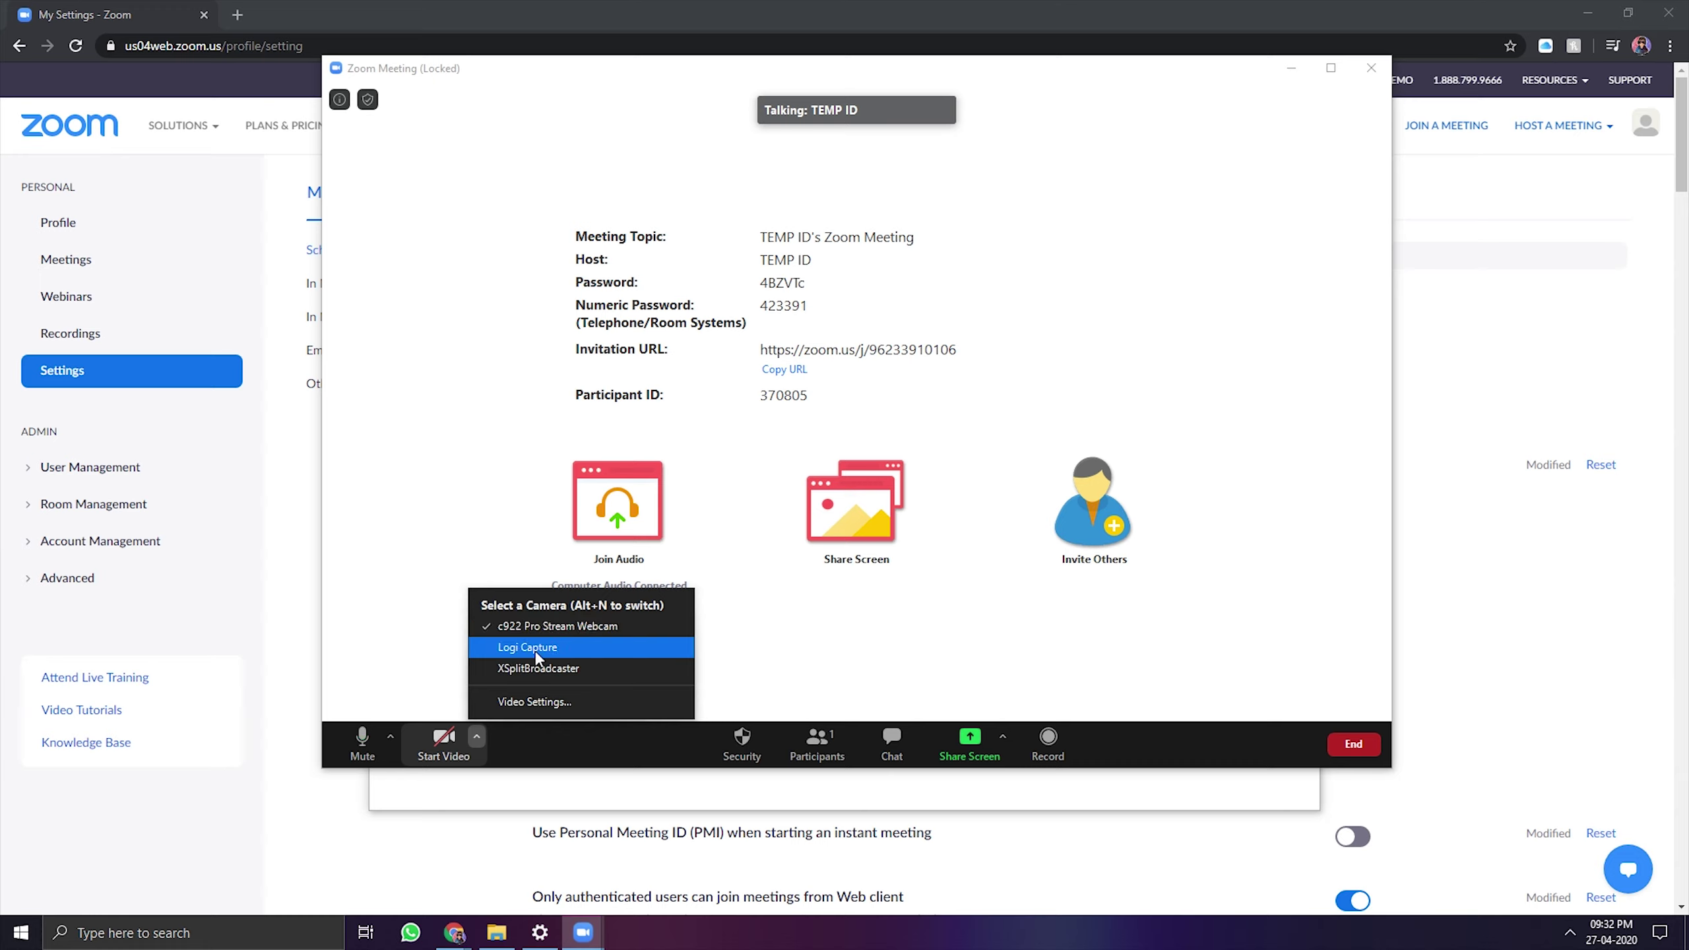
{"action": "left_click", "coordinate": [493, 741]}
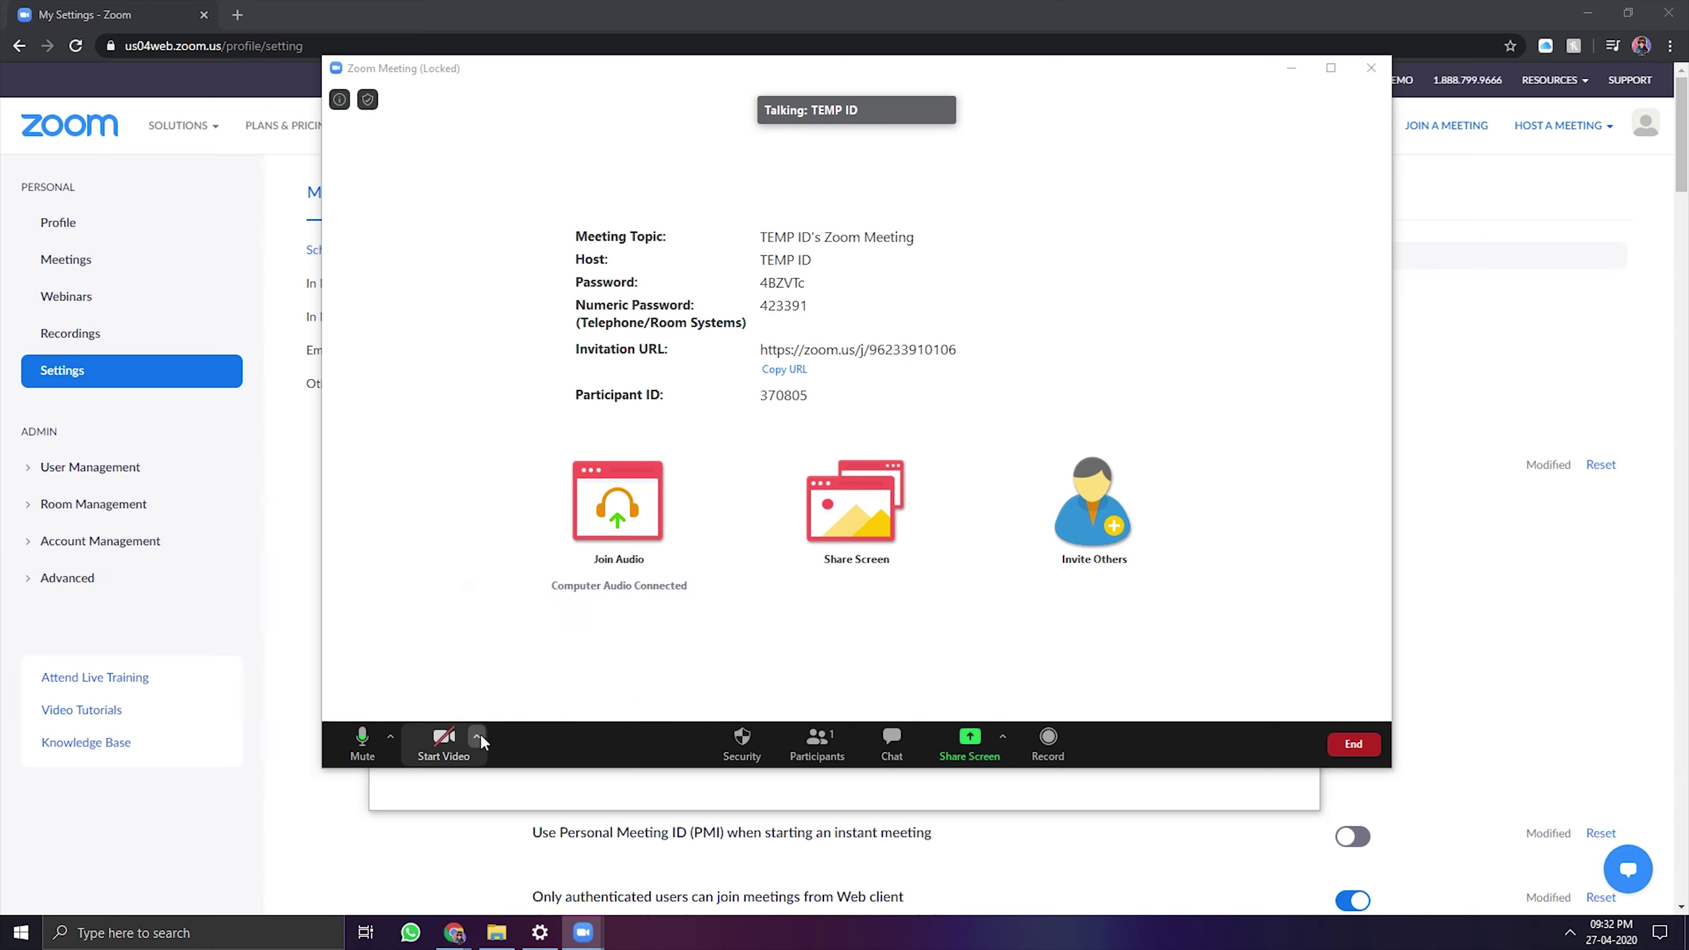
{"action": "left_click", "coordinate": [478, 736]}
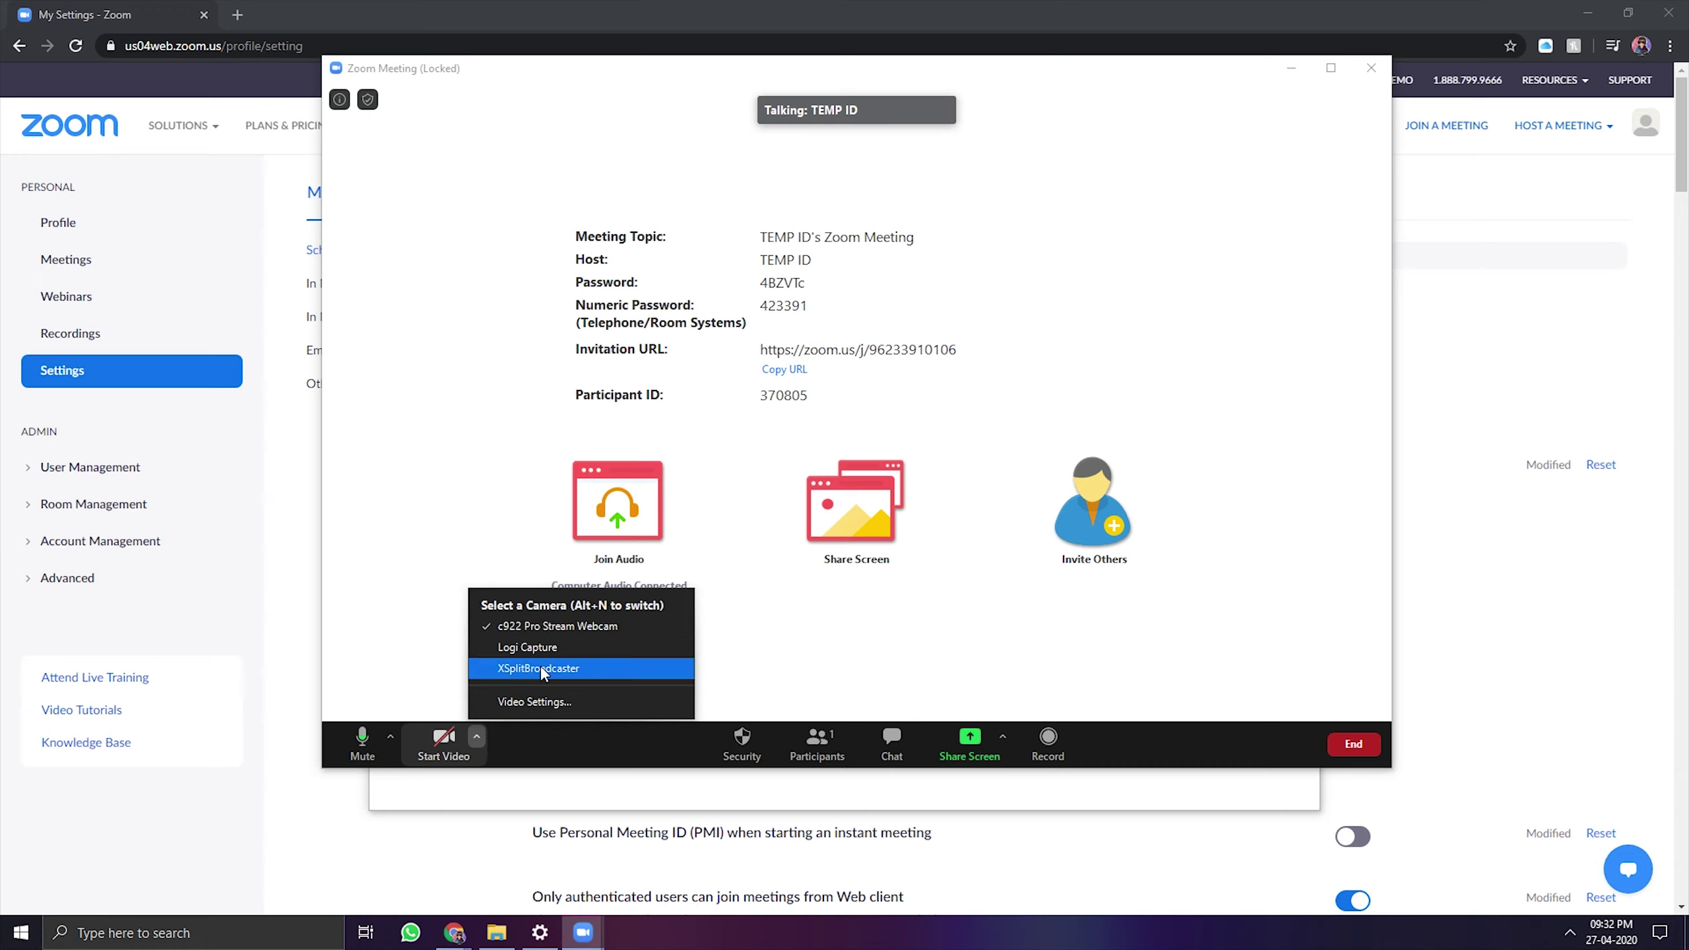
{"action": "left_click", "coordinate": [439, 616]}
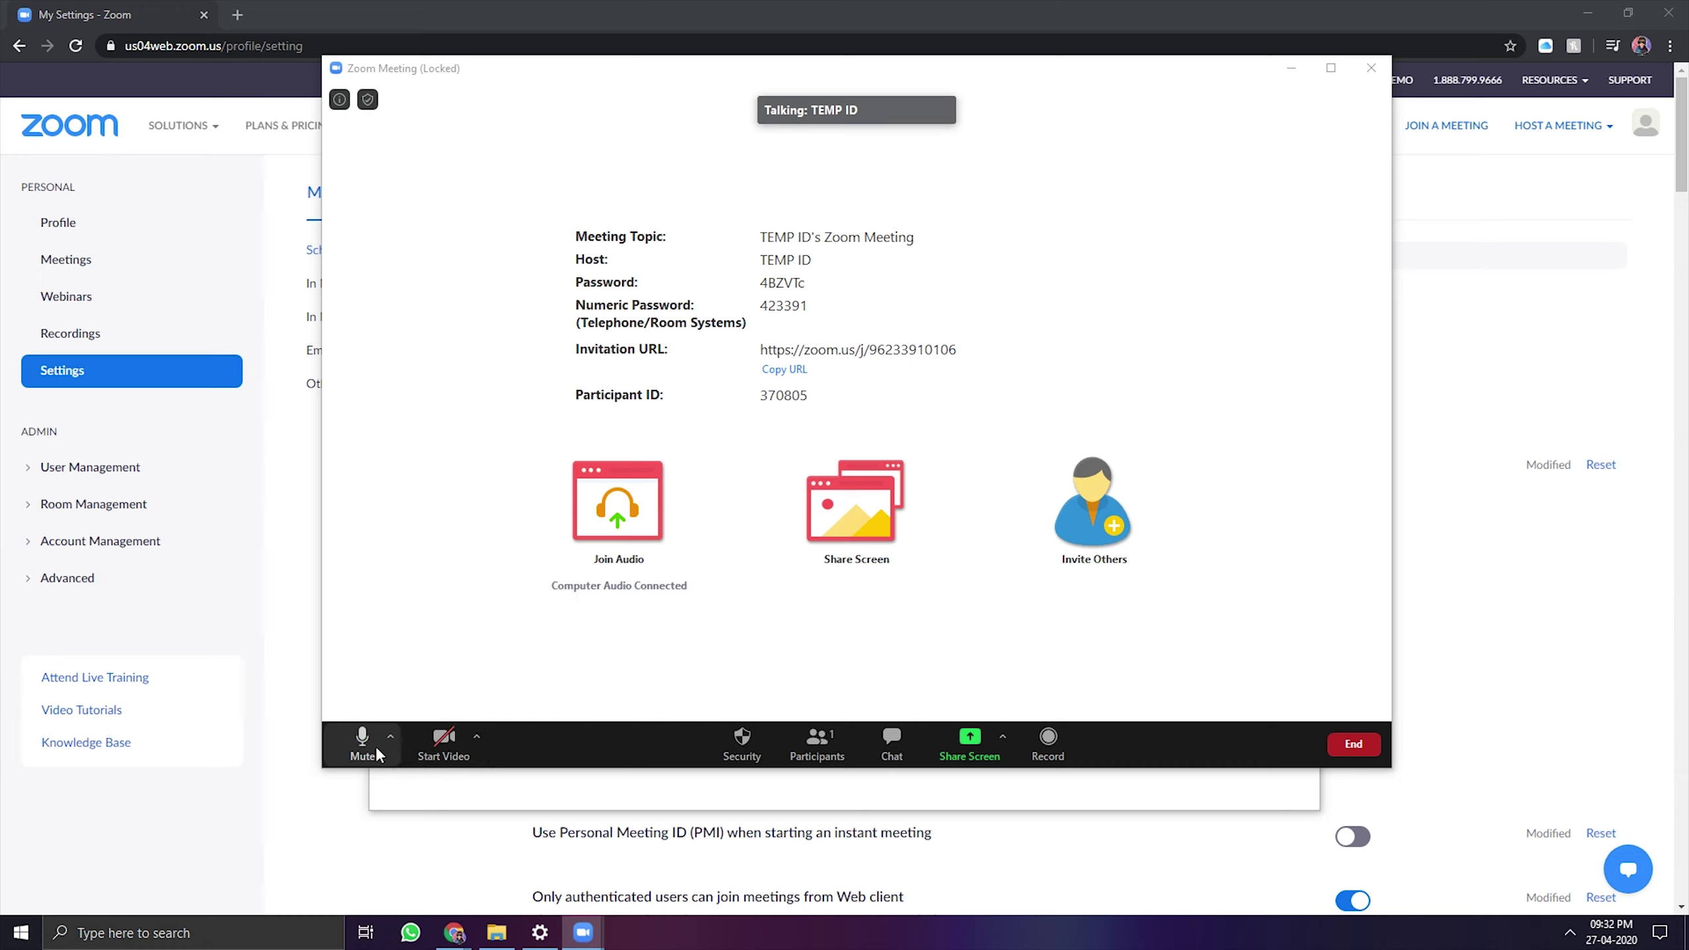
{"action": "left_click", "coordinate": [392, 736]}
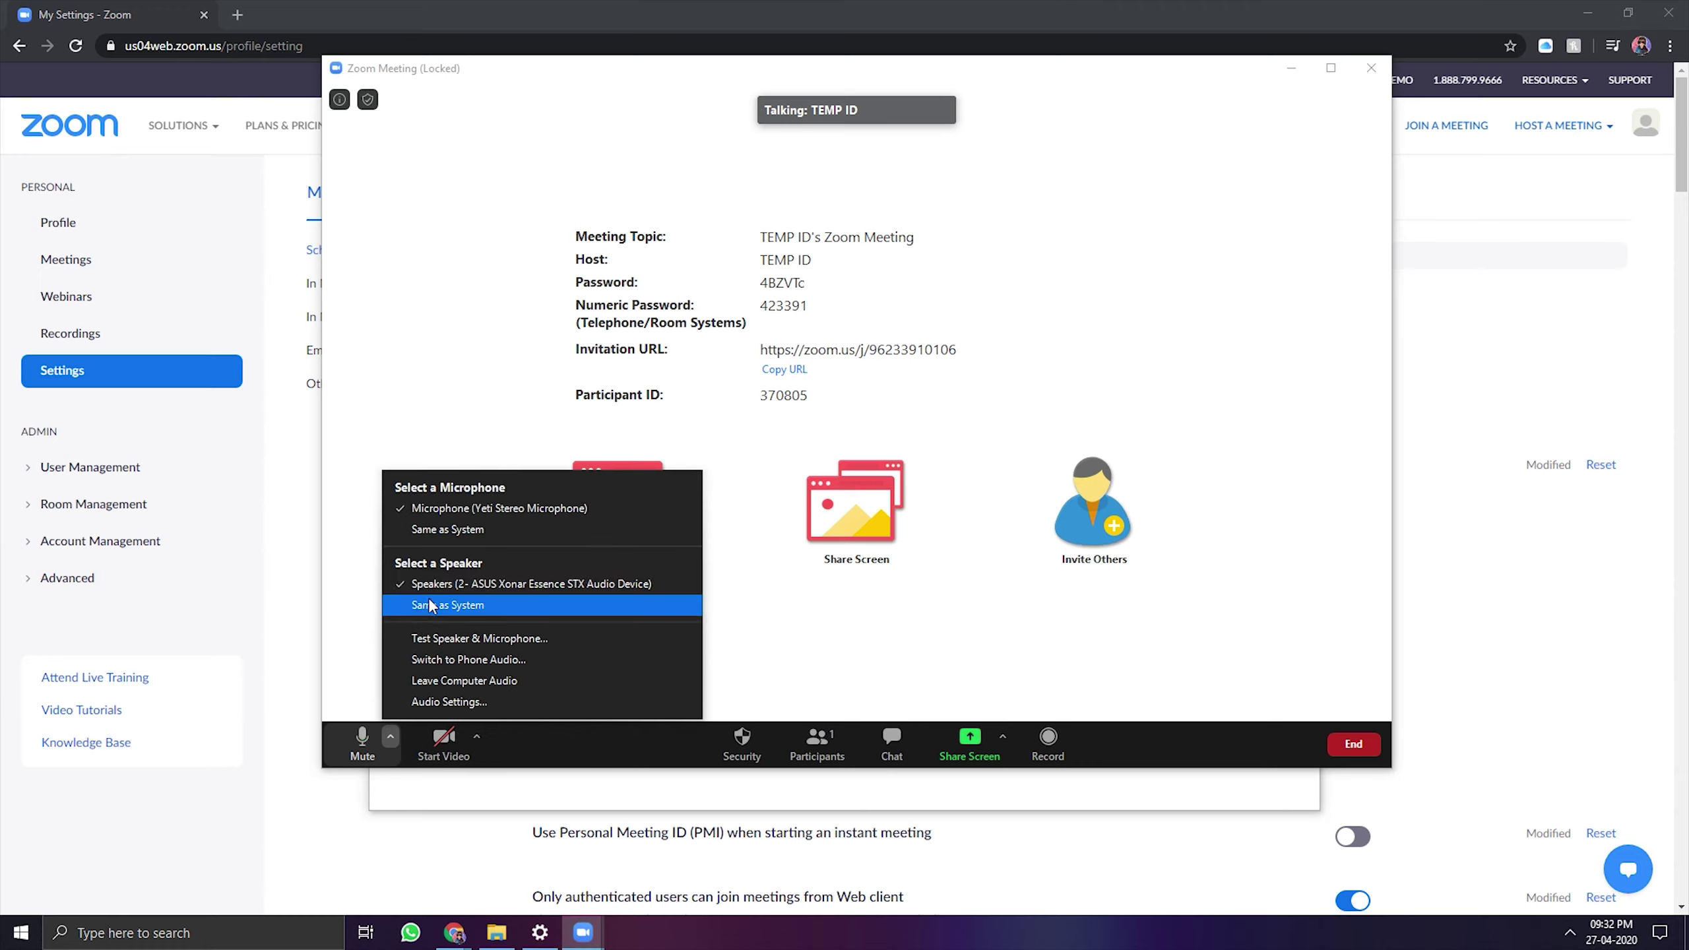
{"action": "left_click", "coordinate": [331, 642]}
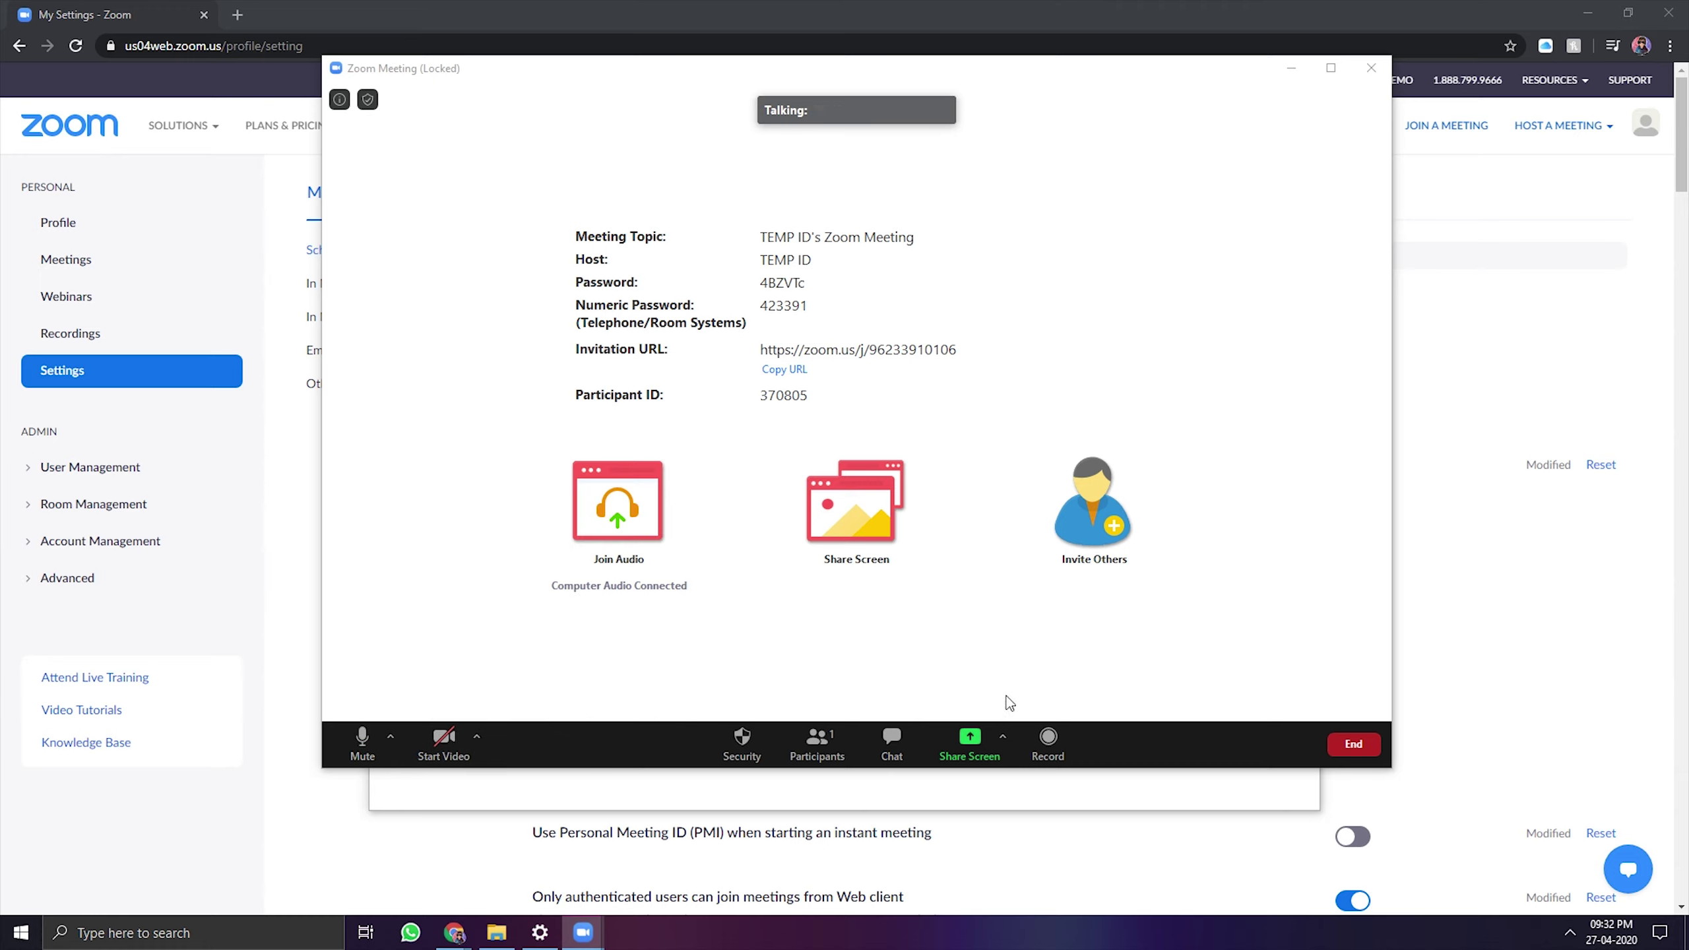
Step: Unlock the meeting from the Participants panel's Invite prompt
{"action": "left_click", "coordinate": [832, 731]}
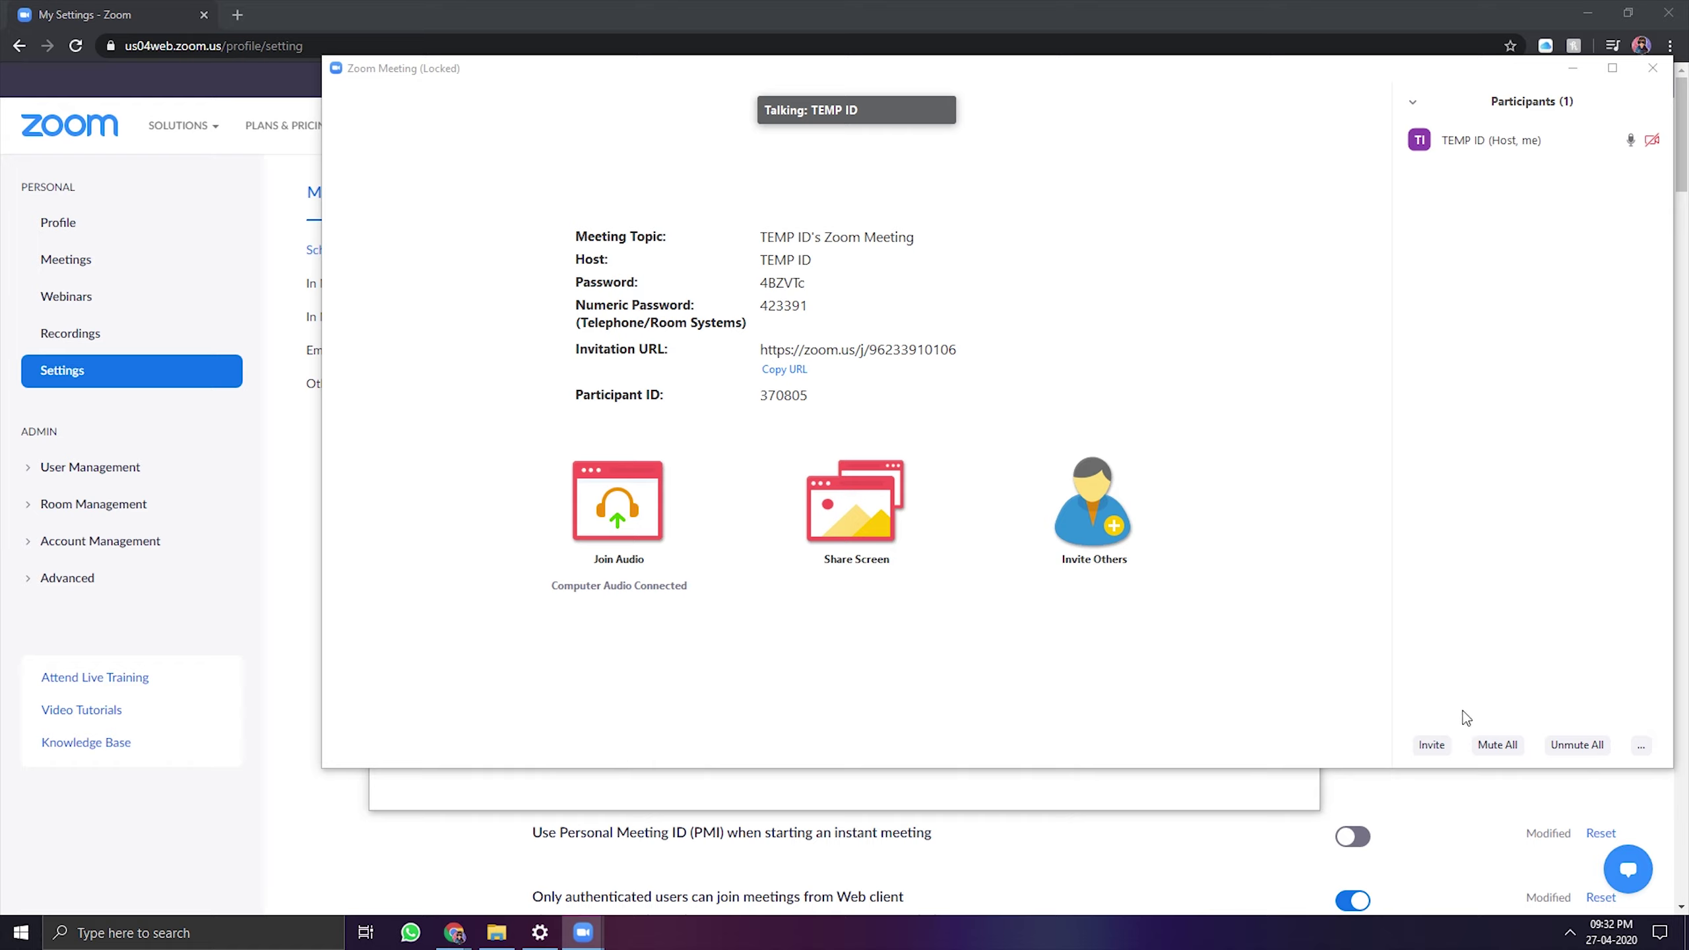
{"action": "left_click", "coordinate": [1434, 745]}
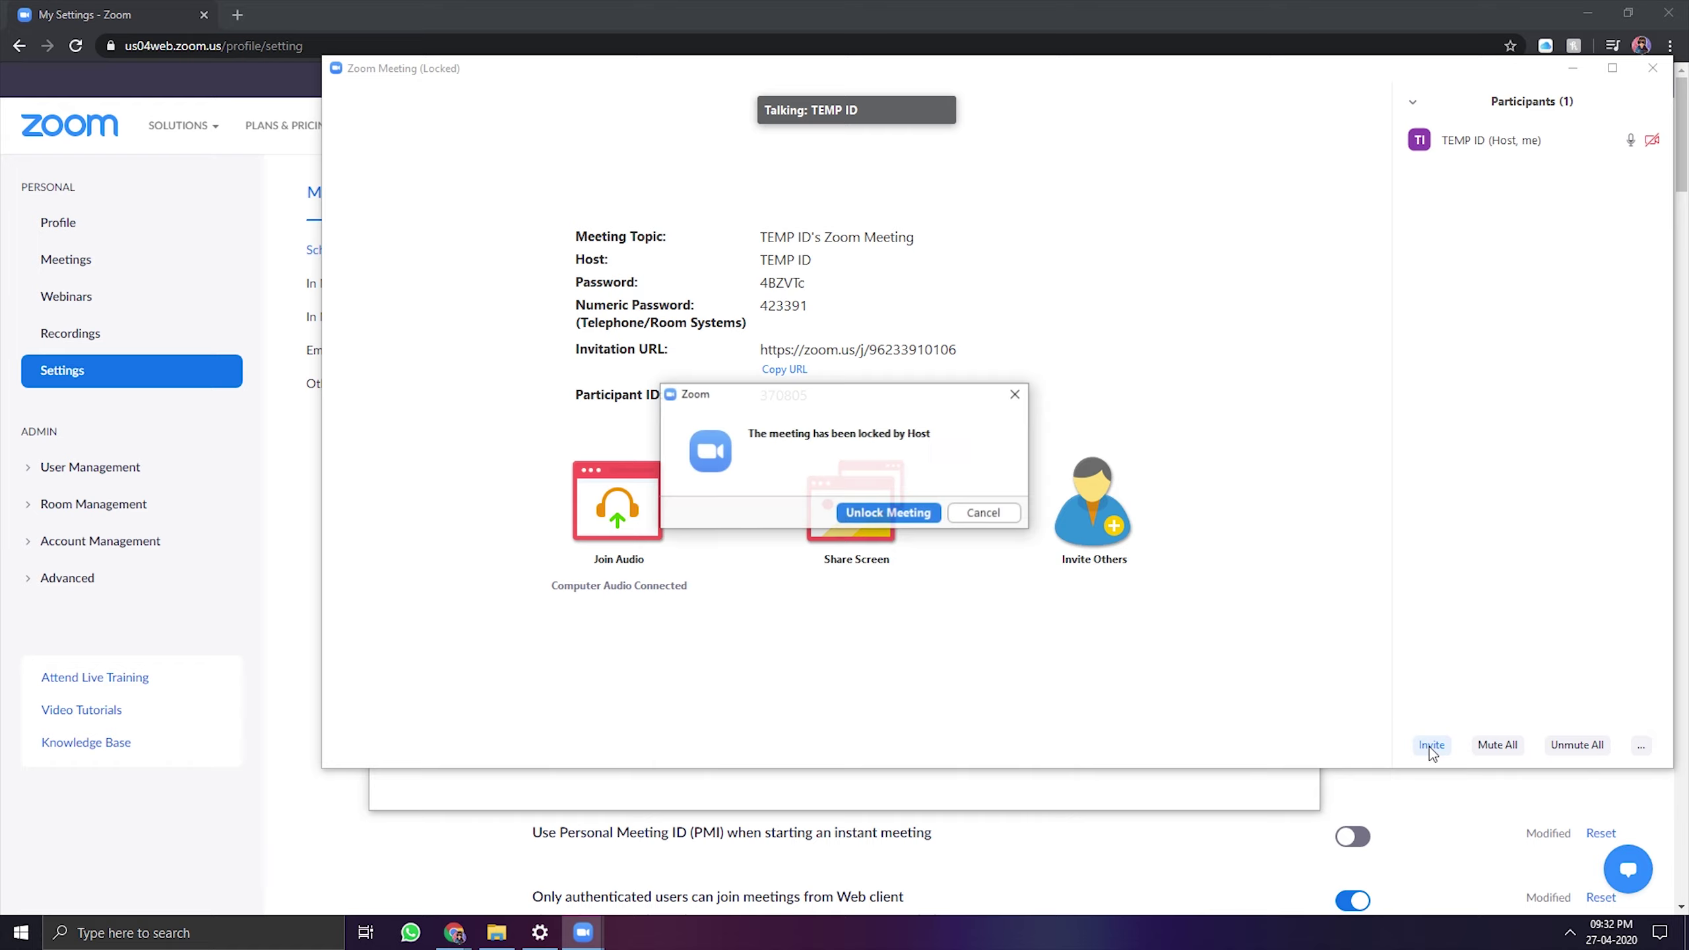
{"action": "left_click", "coordinate": [872, 519]}
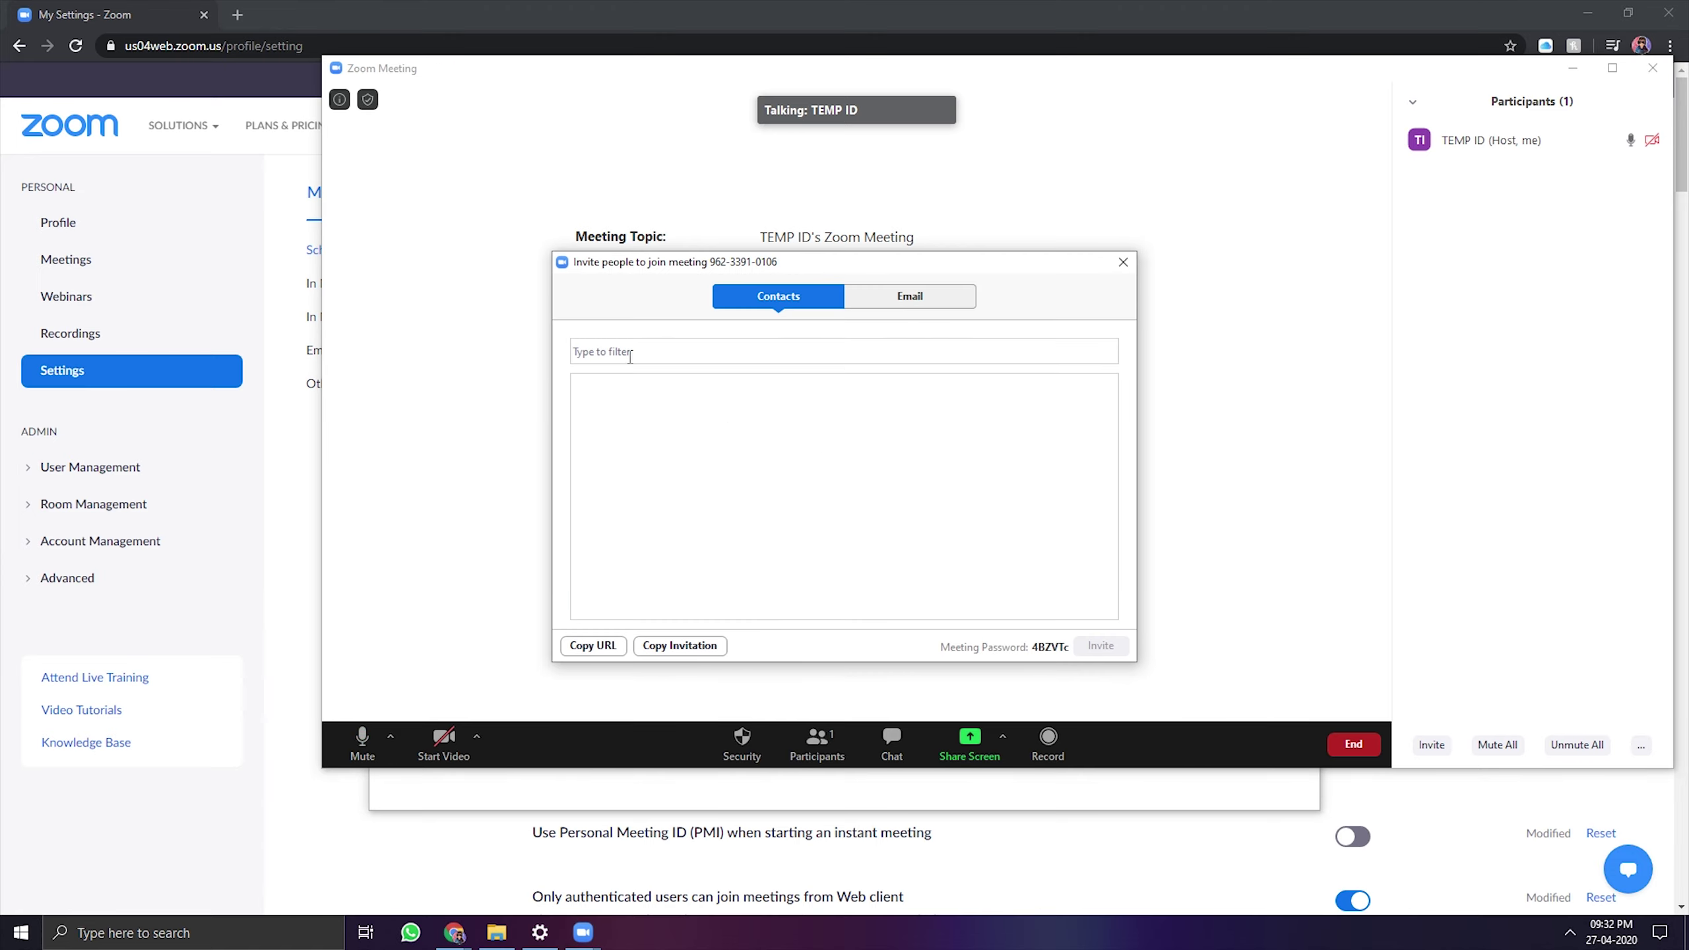
Step: Review the Email invitation options, then end the meeting for all participants
{"action": "left_click", "coordinate": [931, 302]}
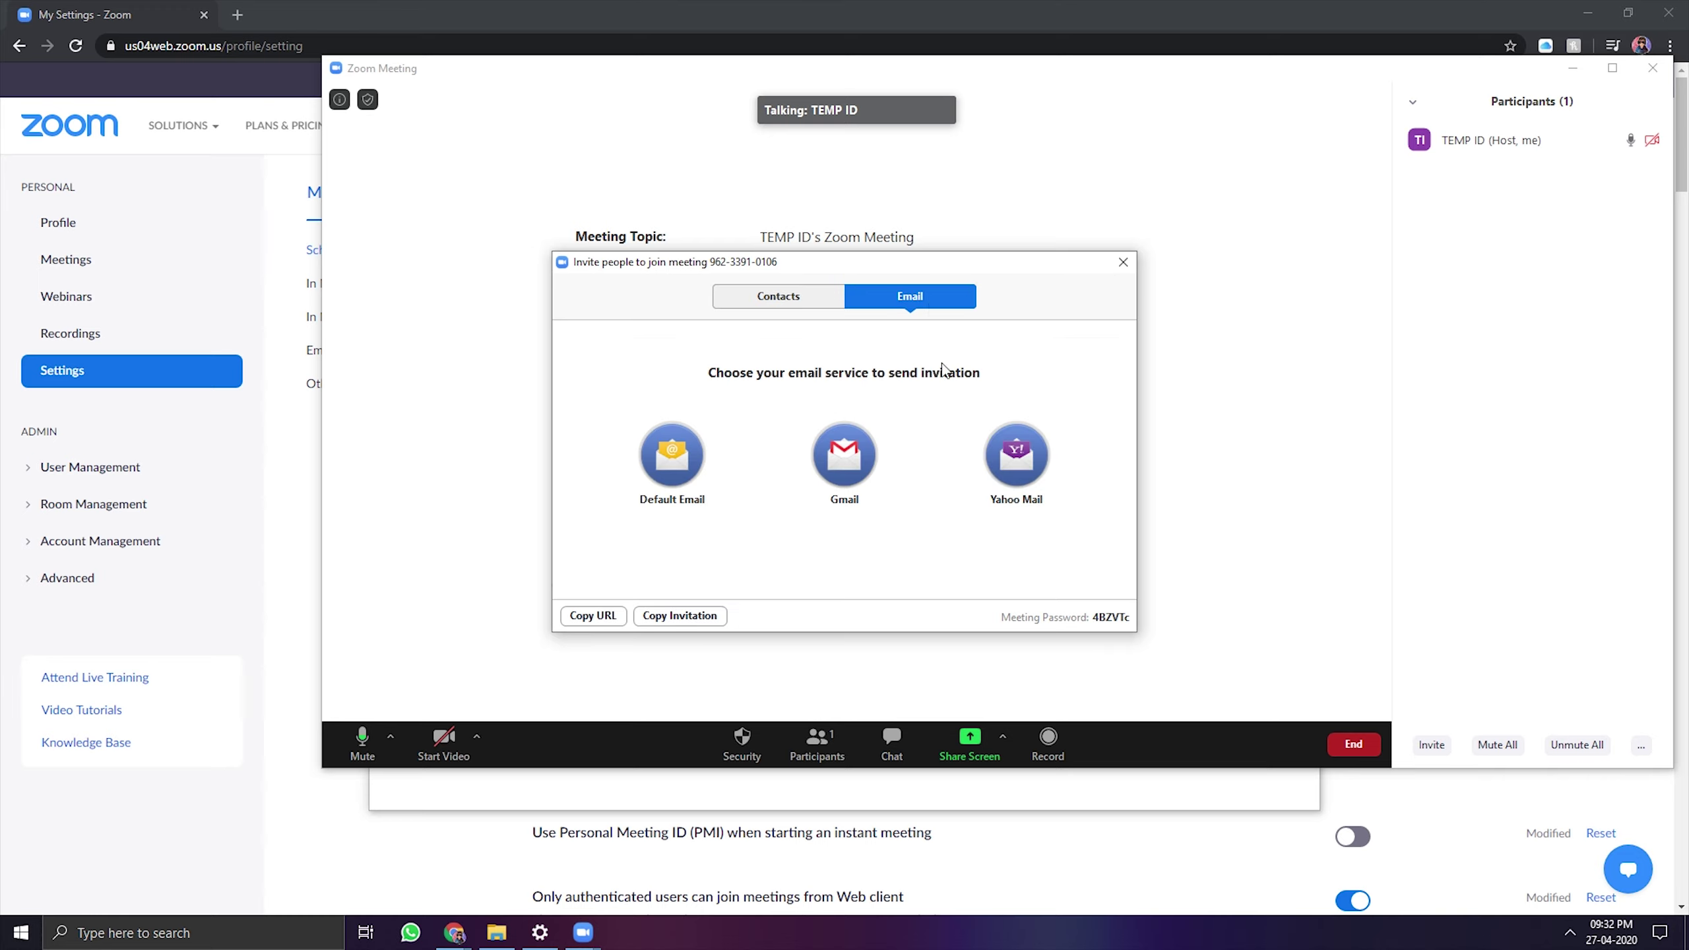
{"action": "left_click", "coordinate": [1123, 262]}
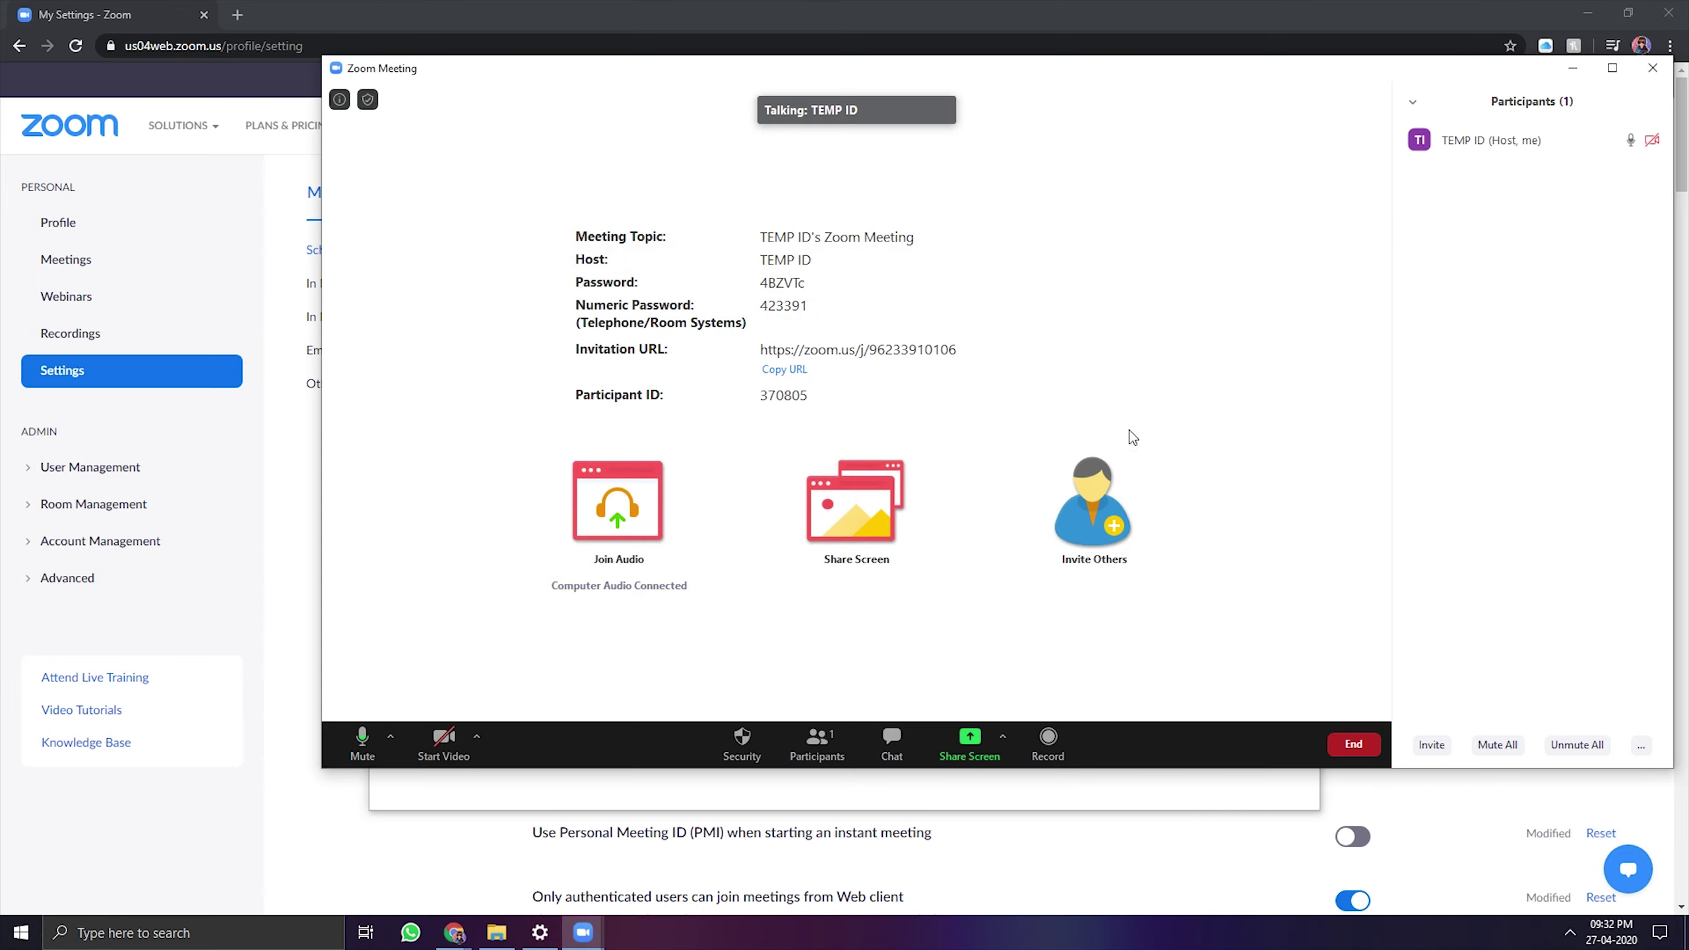
{"action": "left_click", "coordinate": [1356, 747]}
{"action": "left_click", "coordinate": [1232, 657]}
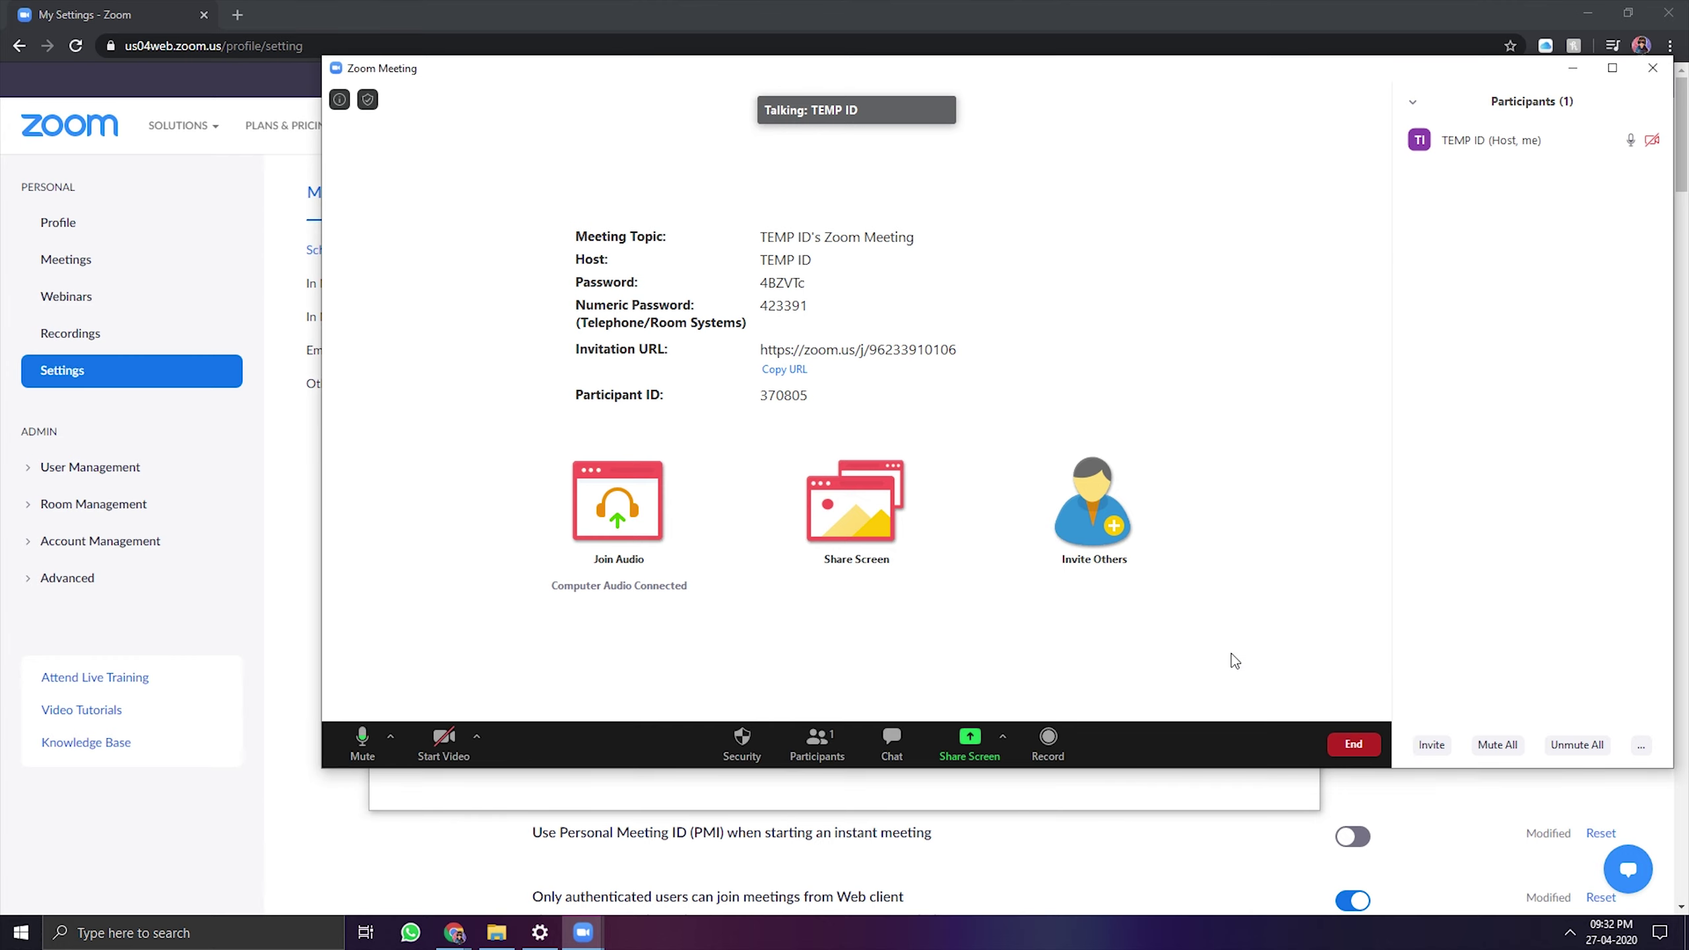